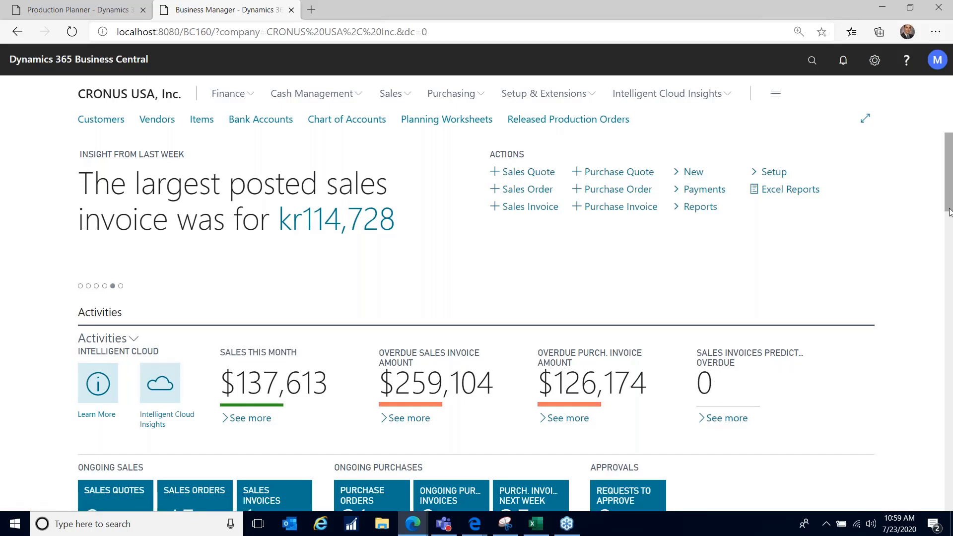
Step: Review the vendor ledger entries behind the Overdue Purch. Invoice Amount figure, including their amount columns, and return to the home page
left_click_drag(949, 214, 949, 248)
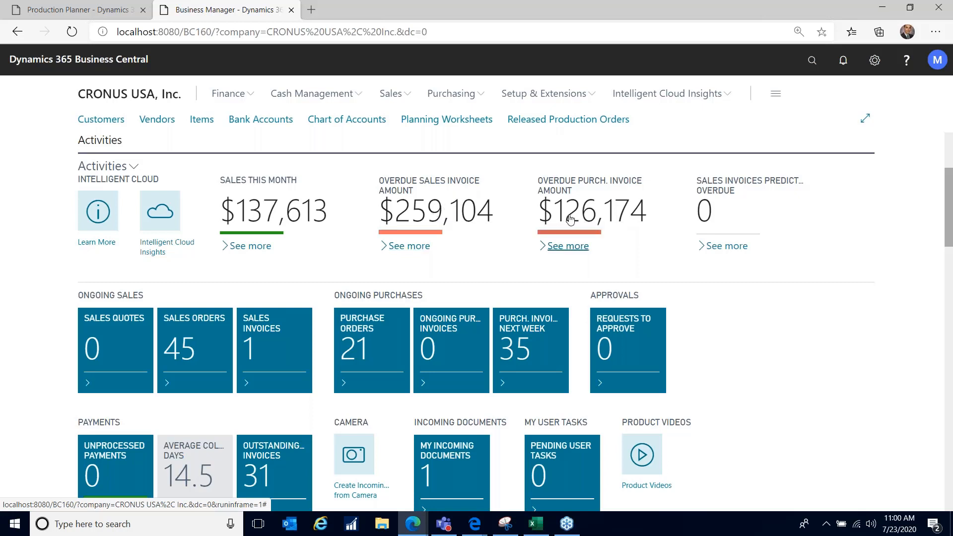
mouse_move(569, 220)
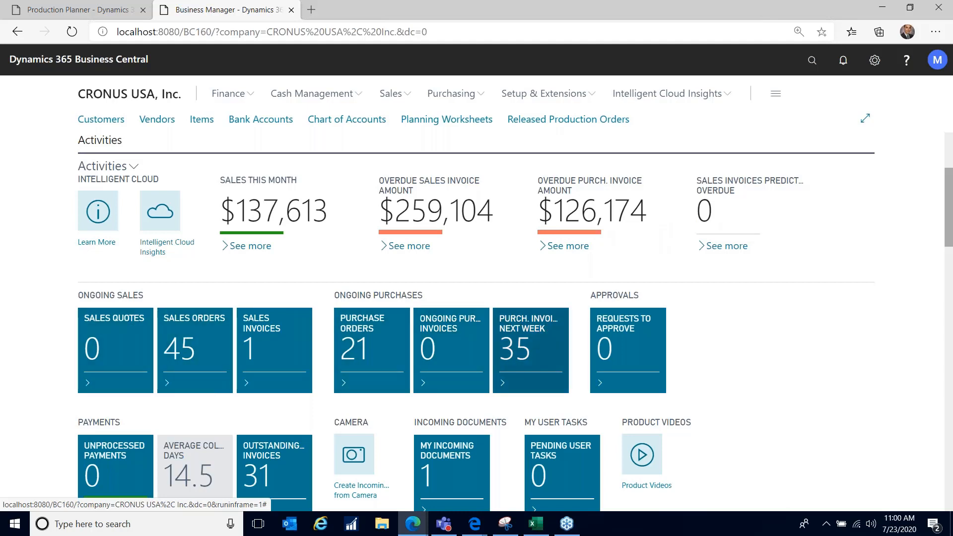
left_click(560, 210)
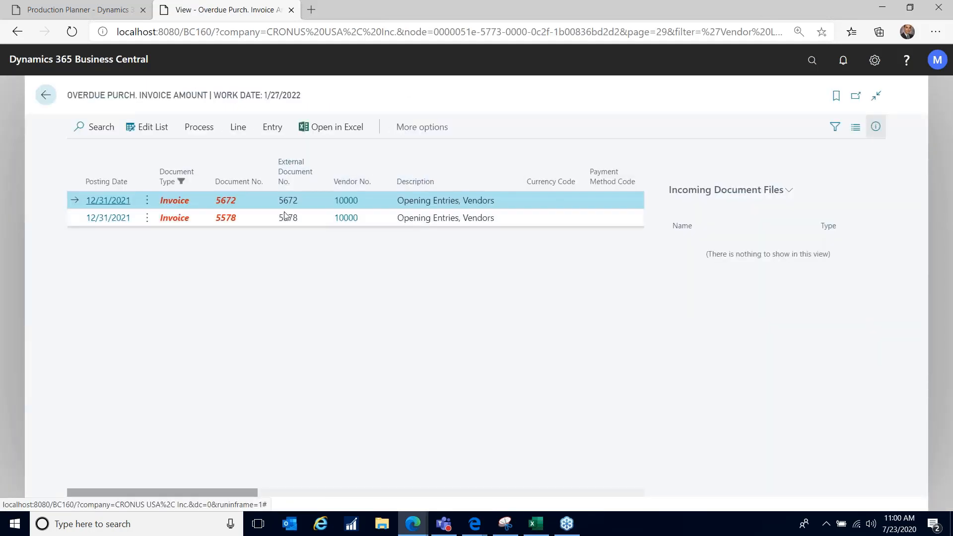
left_click(299, 493)
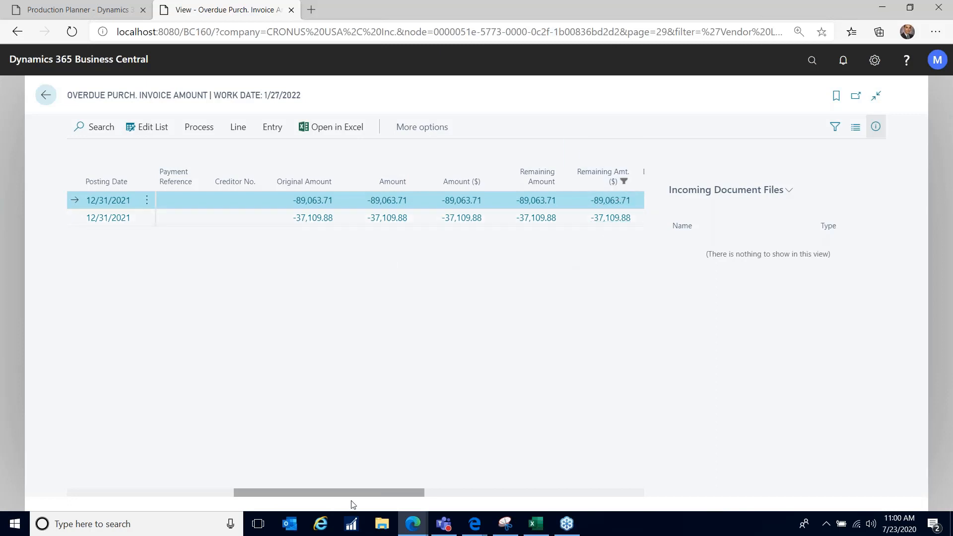
left_click_drag(353, 493, 170, 476)
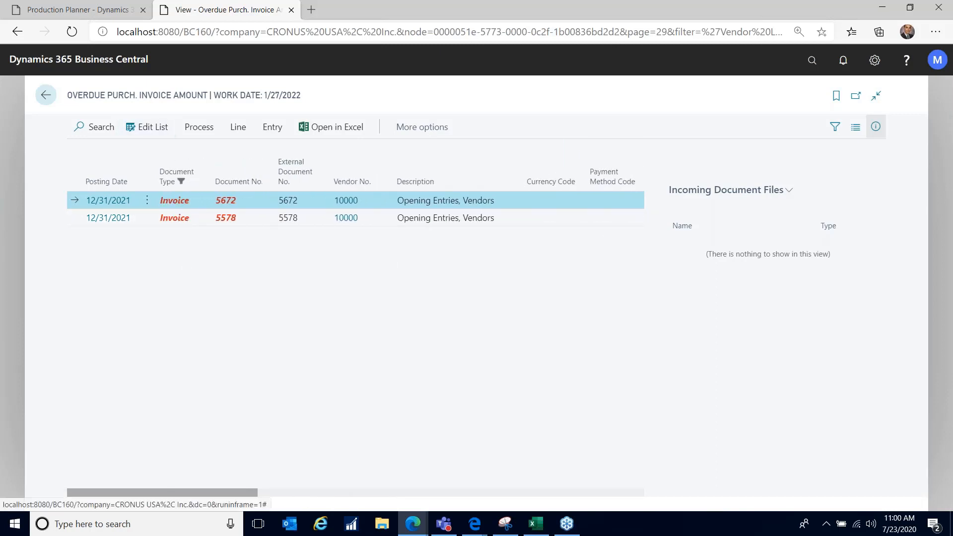
left_click(46, 95)
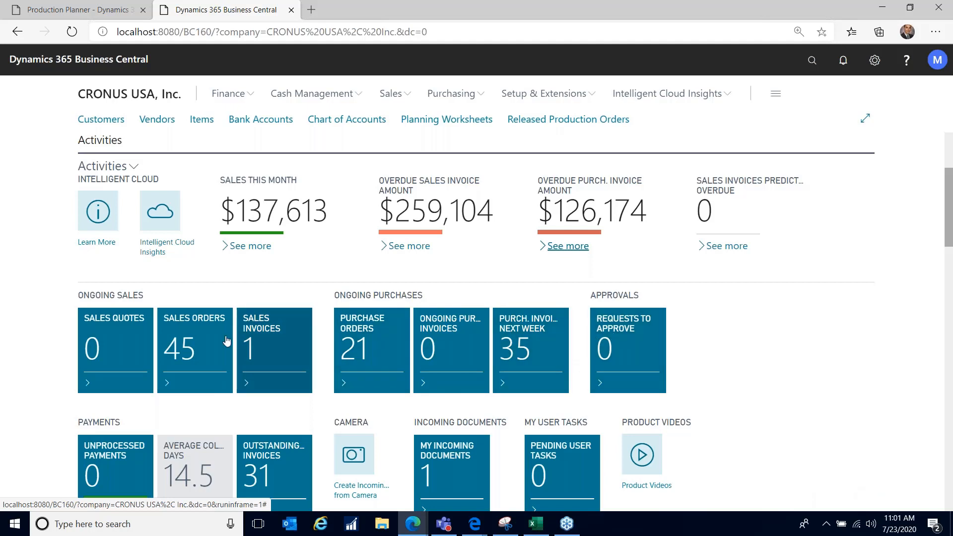
Step: View the list of ongoing sales orders from the Activities section and return to the home page
left_click(204, 353)
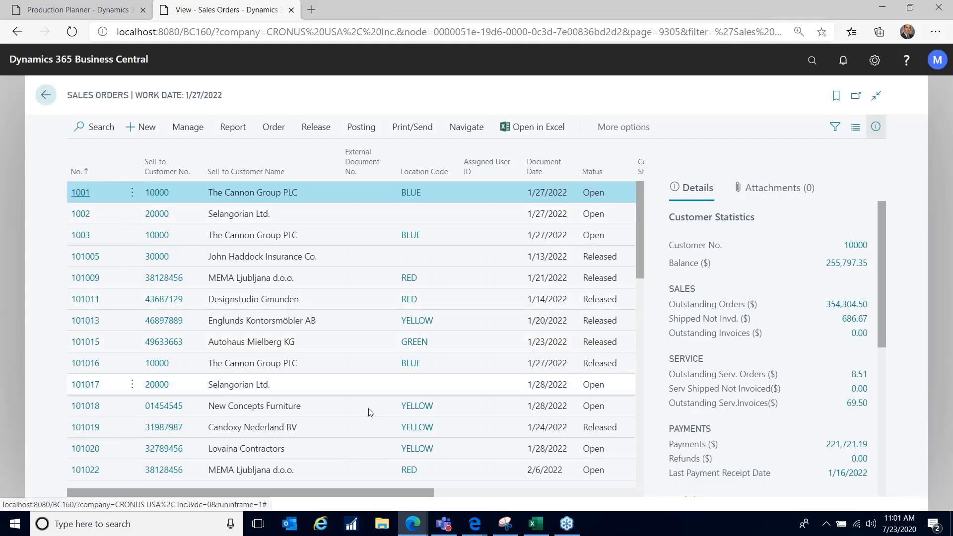
mouse_move(641, 279)
left_mouse_down()
mouse_move(636, 394)
mouse_move(635, 272)
left_mouse_up()
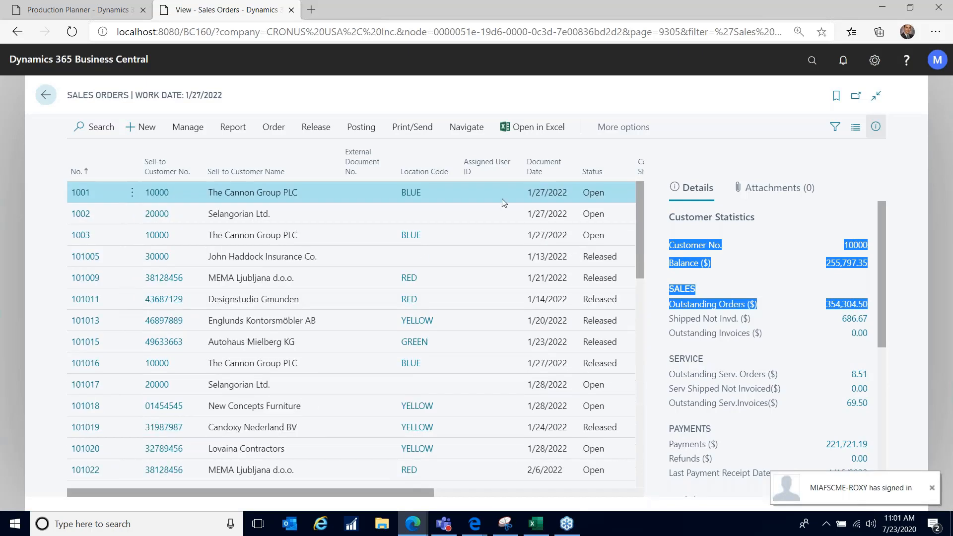
left_click(47, 95)
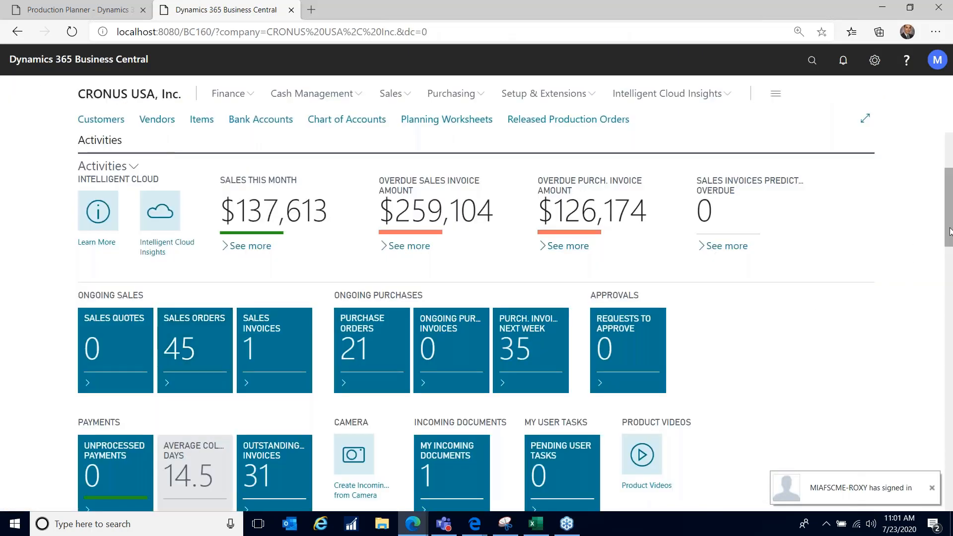
Step: Review the home page's insights, favorite accounts and trial balance, and inspect the general ledger entries behind the Cash account's balance
left_click_drag(950, 241, 950, 311)
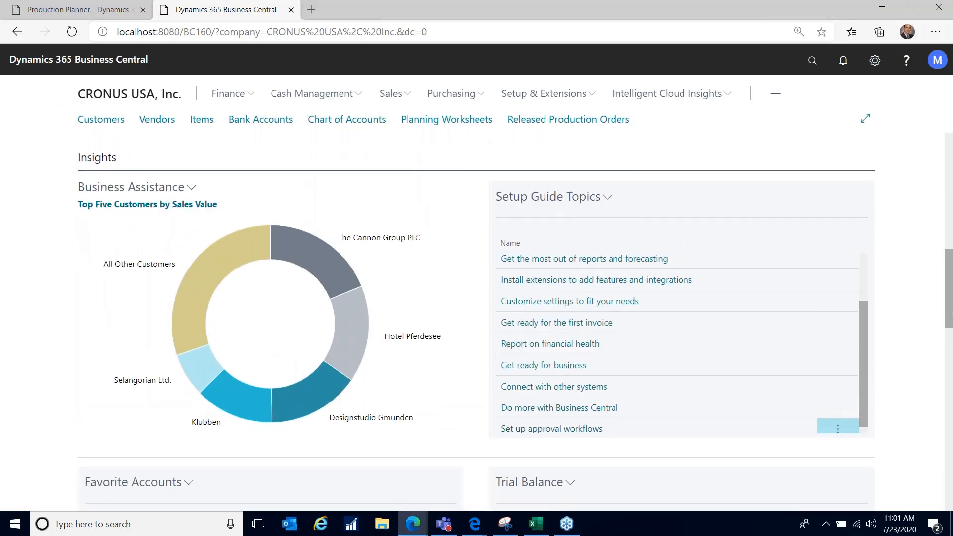
scroll(361, 396, "down", 6)
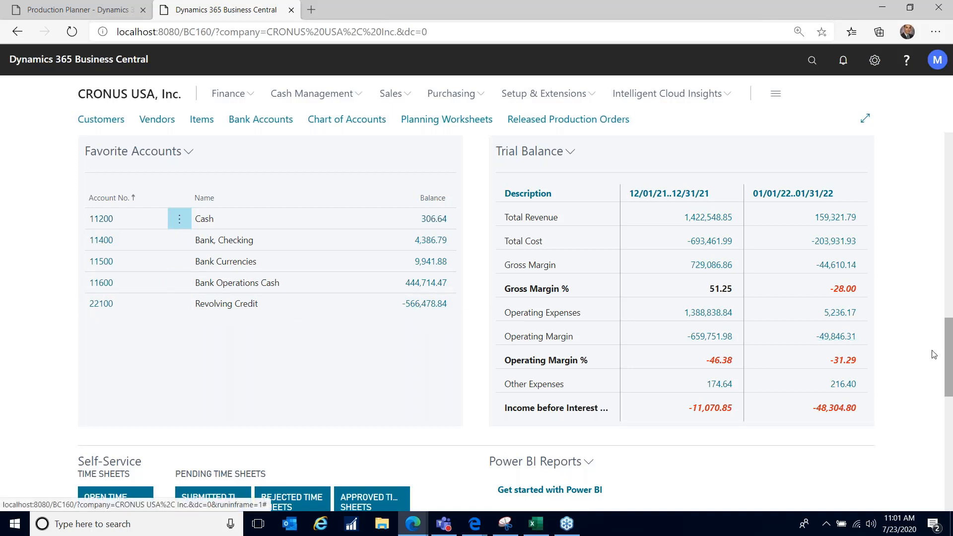
mouse_move(951, 359)
left_mouse_down()
mouse_move(952, 387)
mouse_move(952, 344)
left_mouse_up()
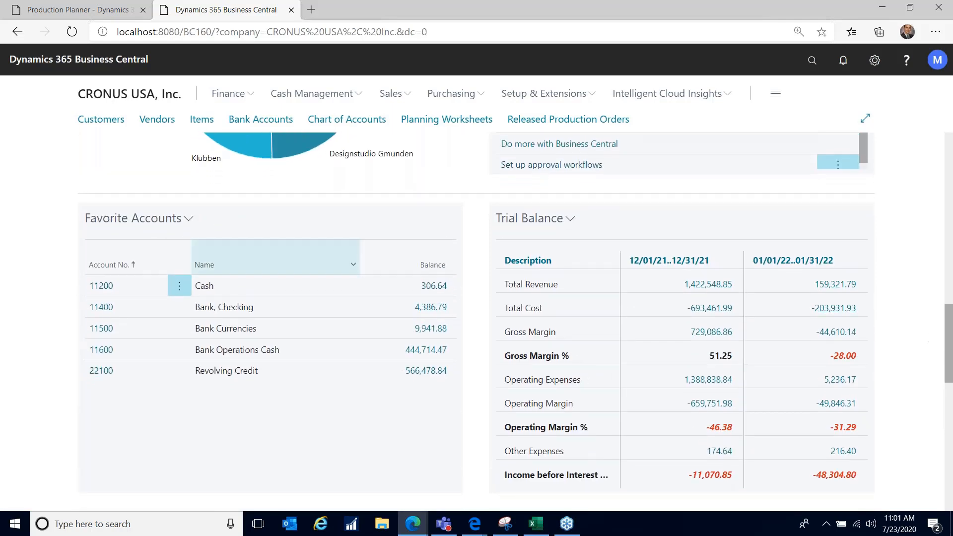
left_click(429, 286)
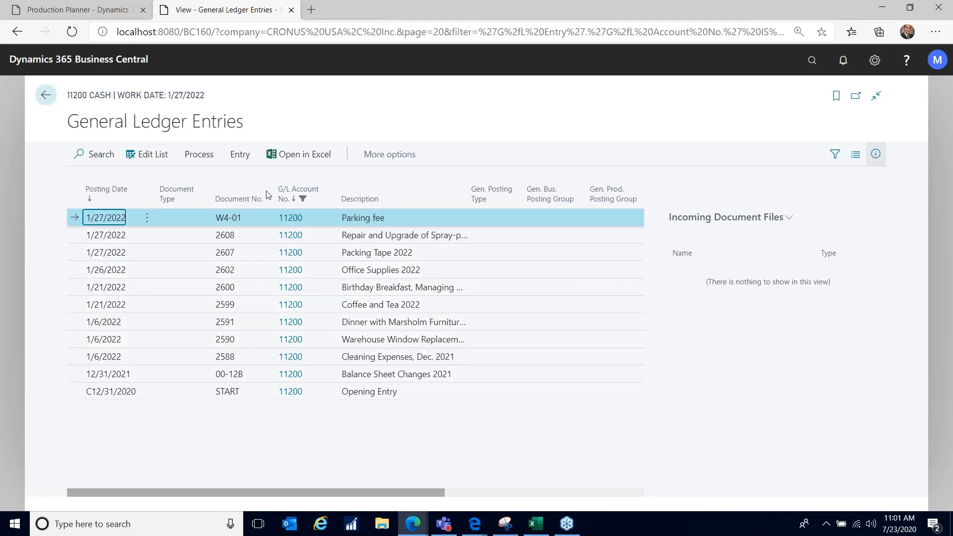
left_click(46, 95)
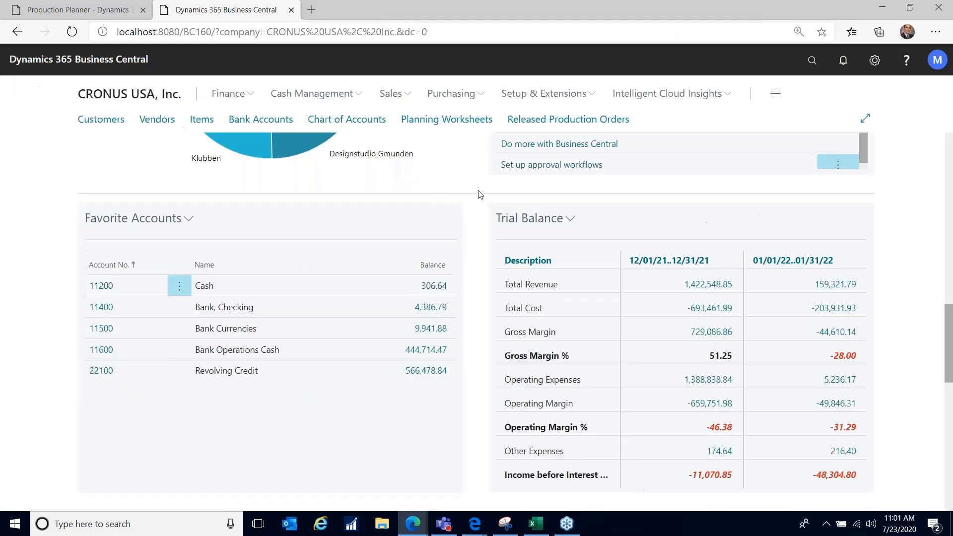
scroll(950, 333, "up", 10)
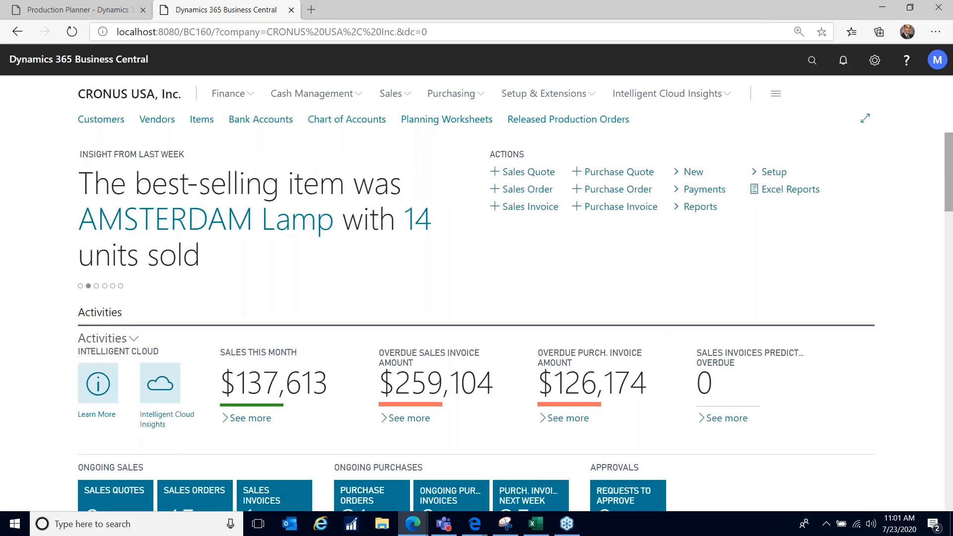
Step: On the Production Planner home page, inspect released production order 1011002 for the Bicycle and return to that home page
left_click(97, 11)
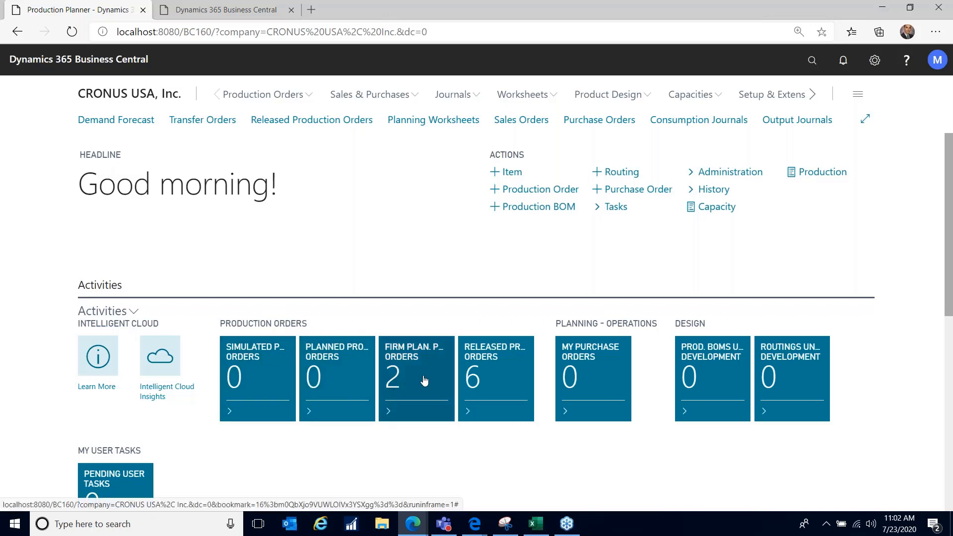
mouse_move(490, 380)
mouse_move(418, 379)
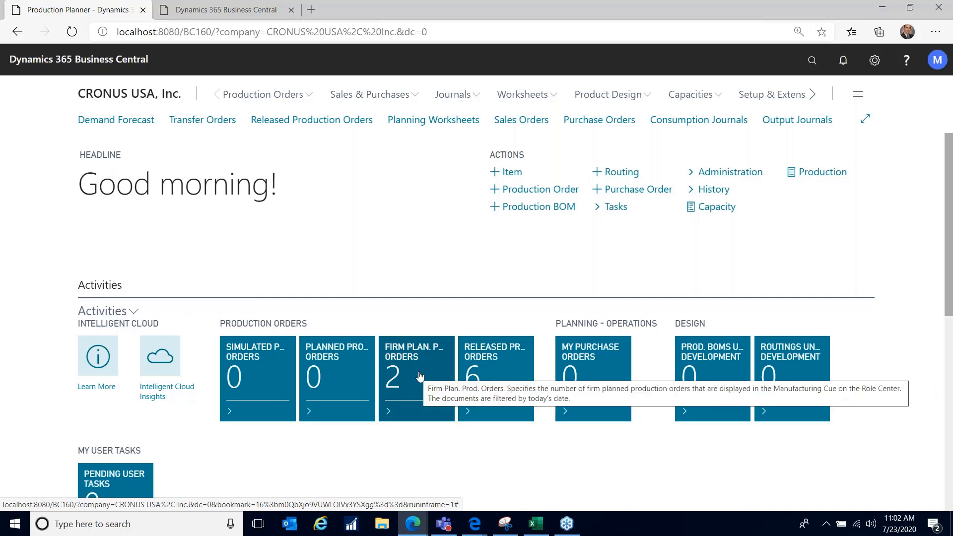
left_click(502, 380)
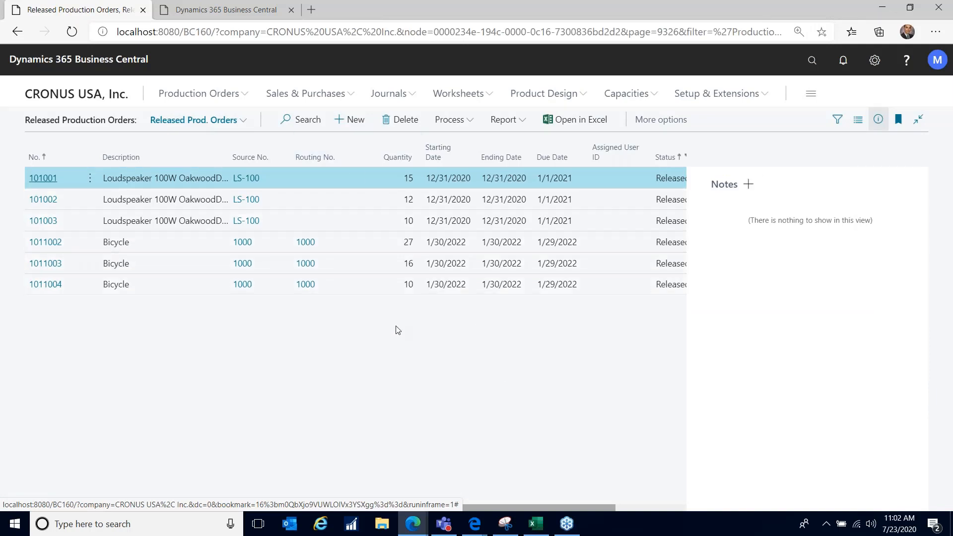
left_click(45, 243)
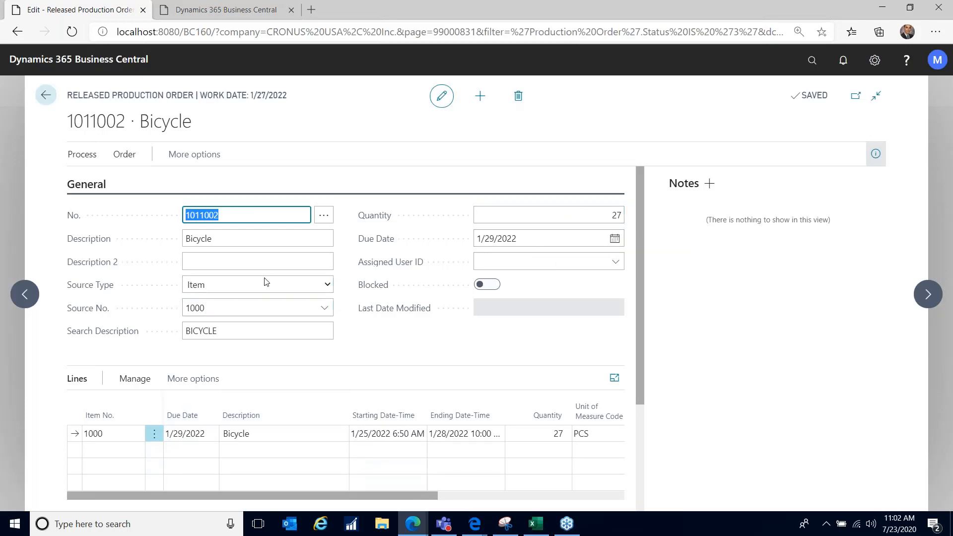
left_click(46, 95)
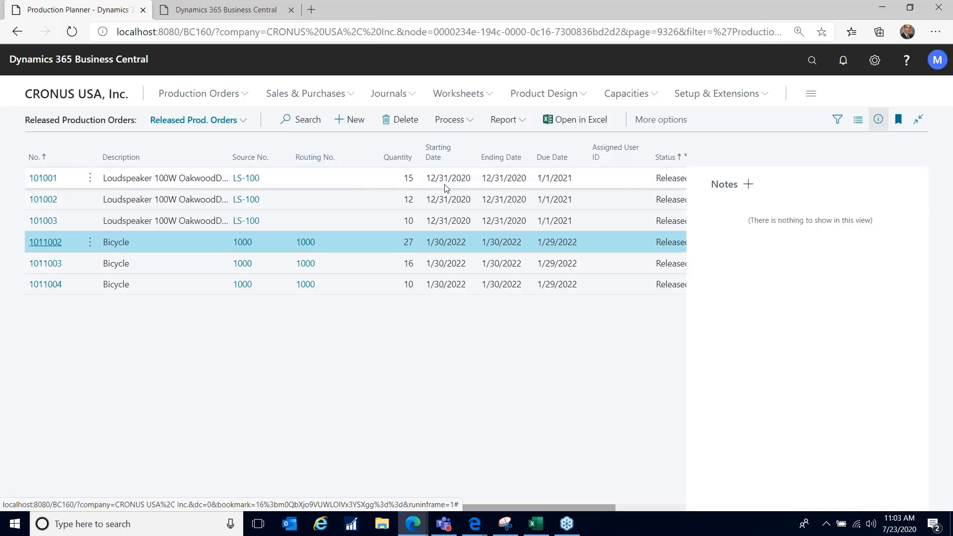
left_click(82, 95)
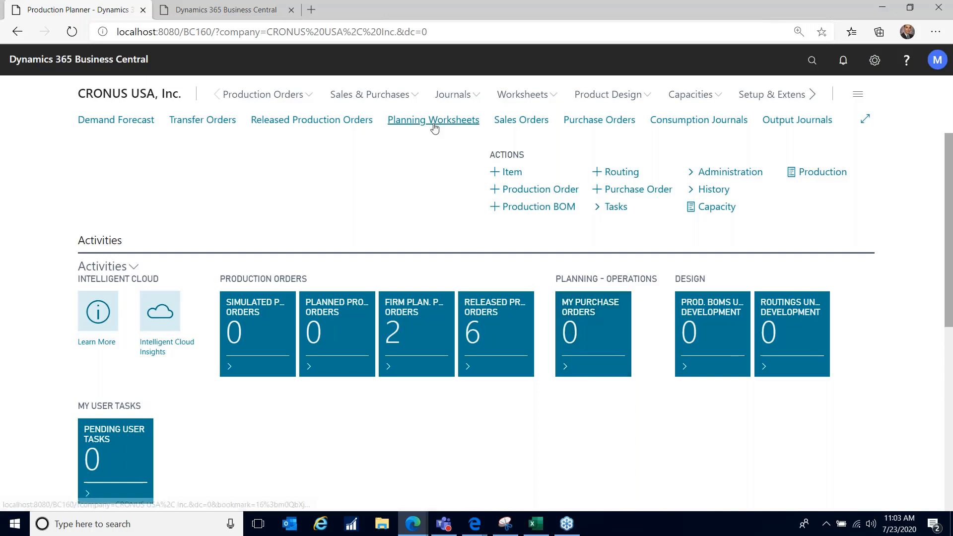
left_click(410, 97)
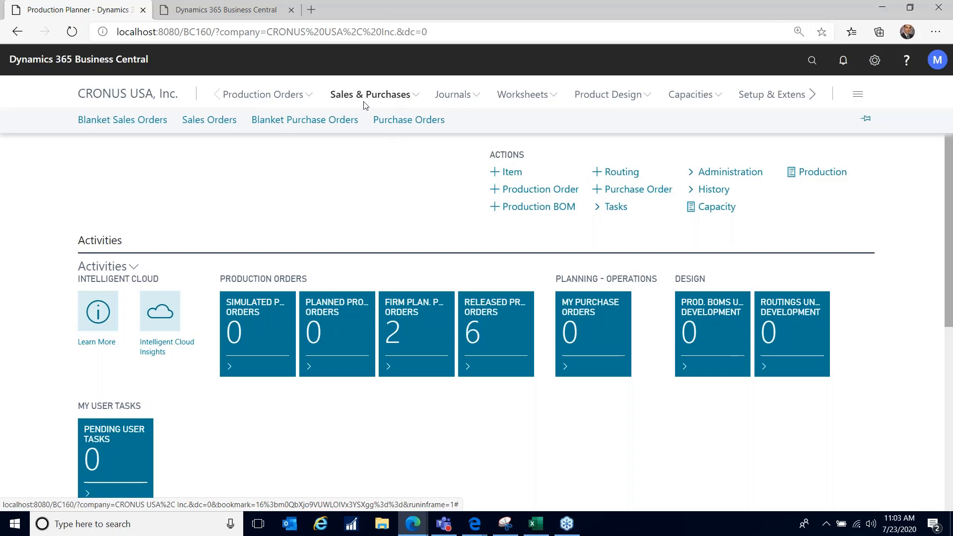
left_click(309, 97)
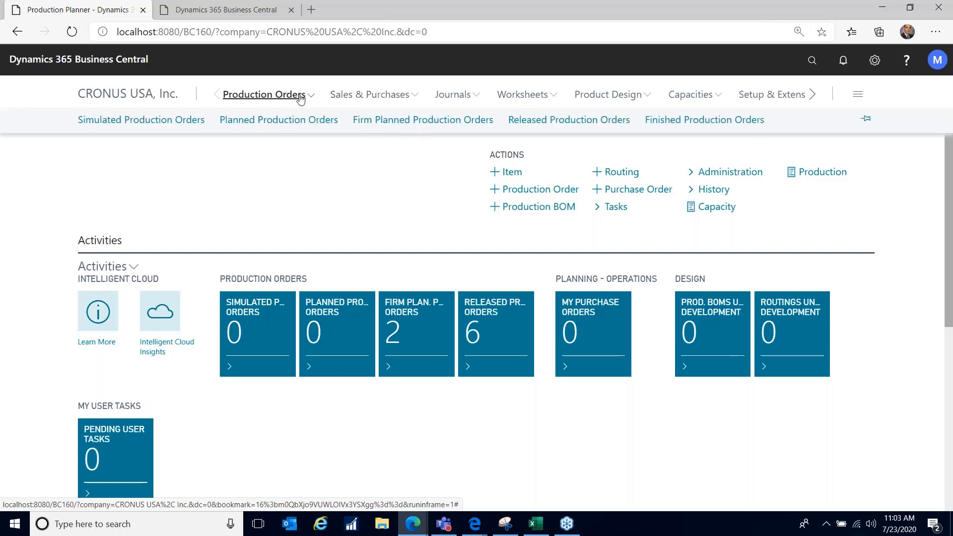
left_click(365, 97)
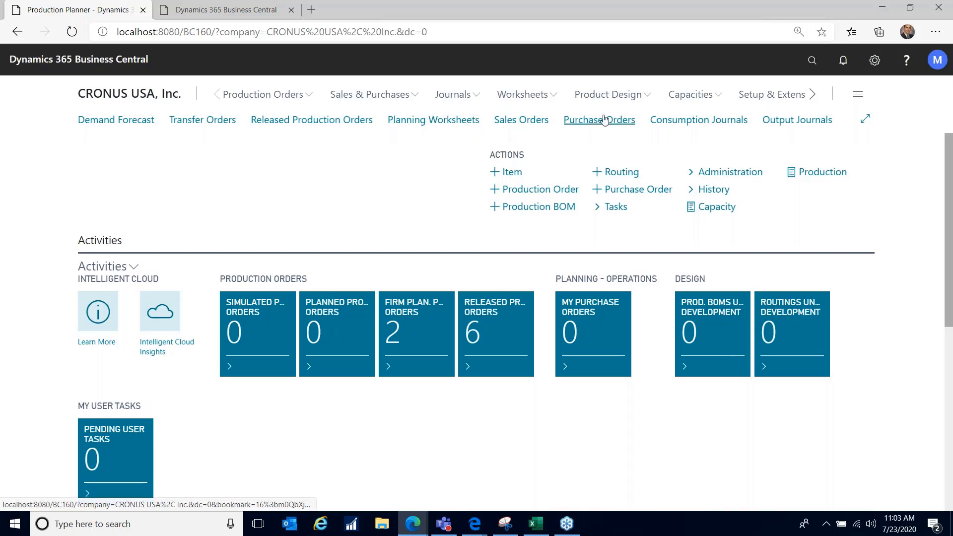
left_click(644, 98)
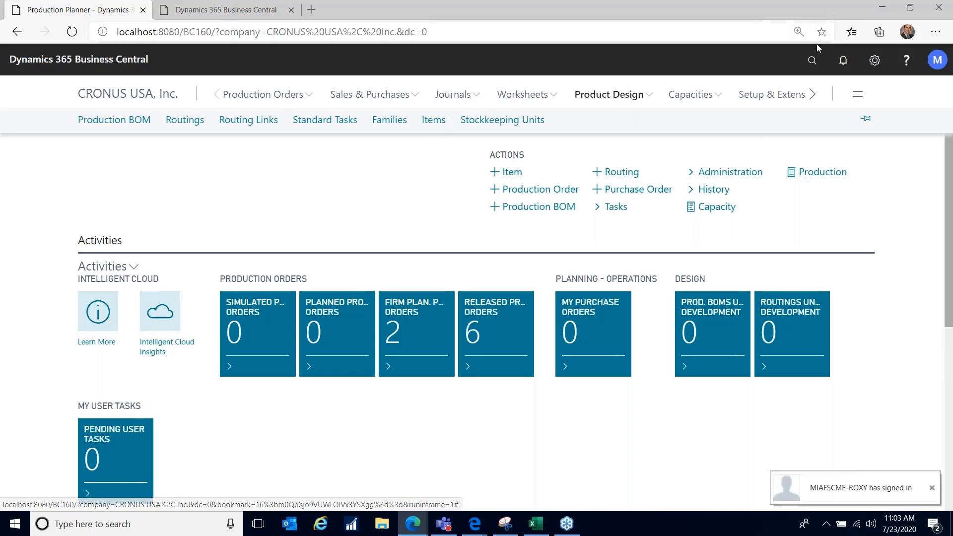
Step: Search for "items", go to the Items list and open the item card of the Bicycle
left_click(811, 61)
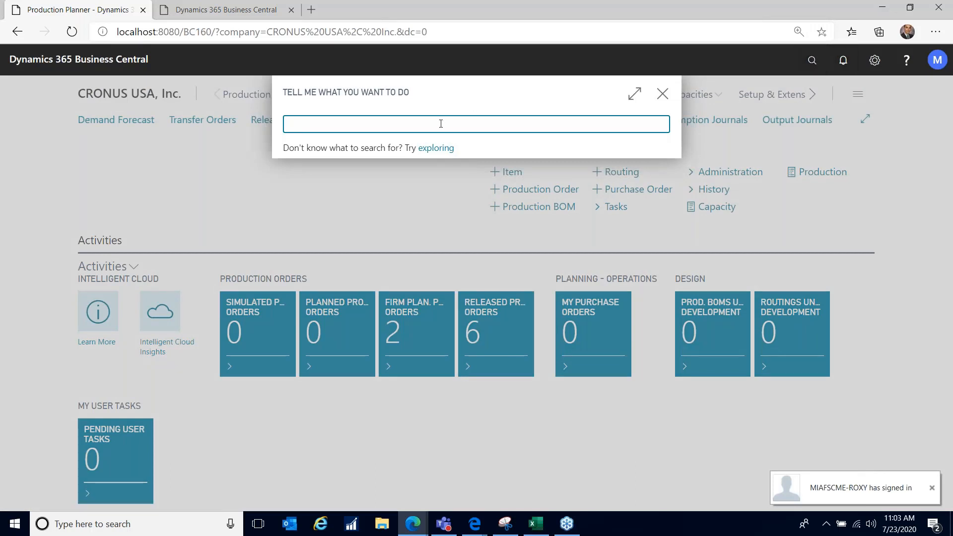
type("items")
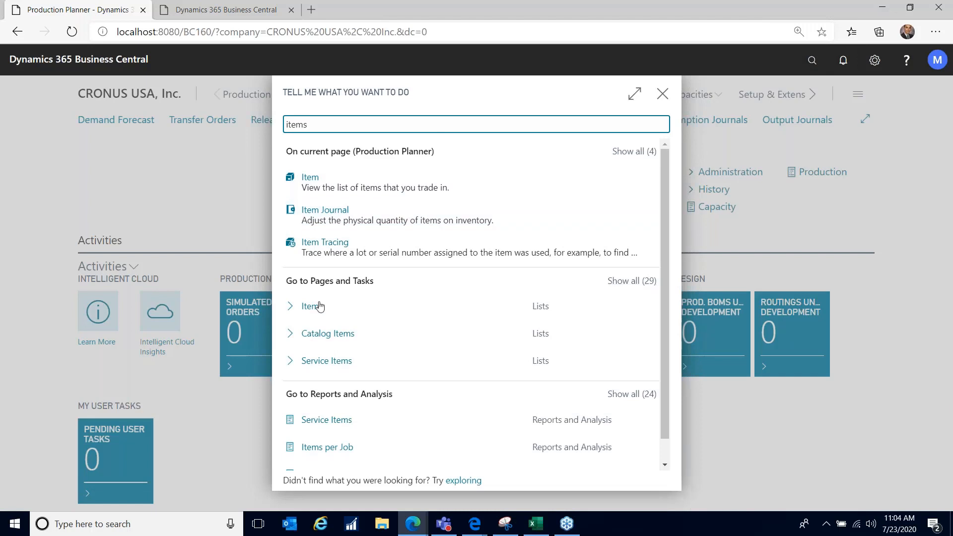
left_click(305, 307)
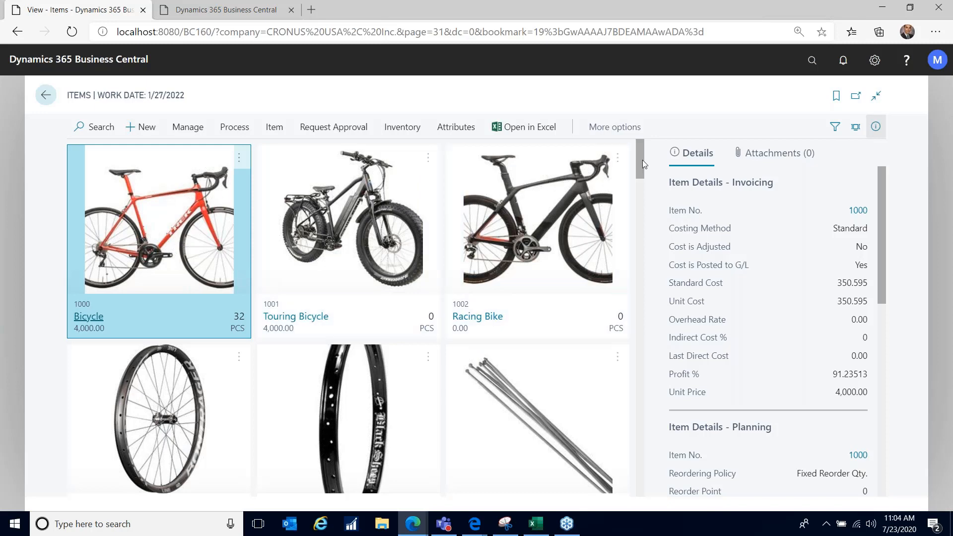
mouse_move(642, 161)
left_mouse_down()
mouse_move(652, 328)
mouse_move(641, 164)
left_mouse_up()
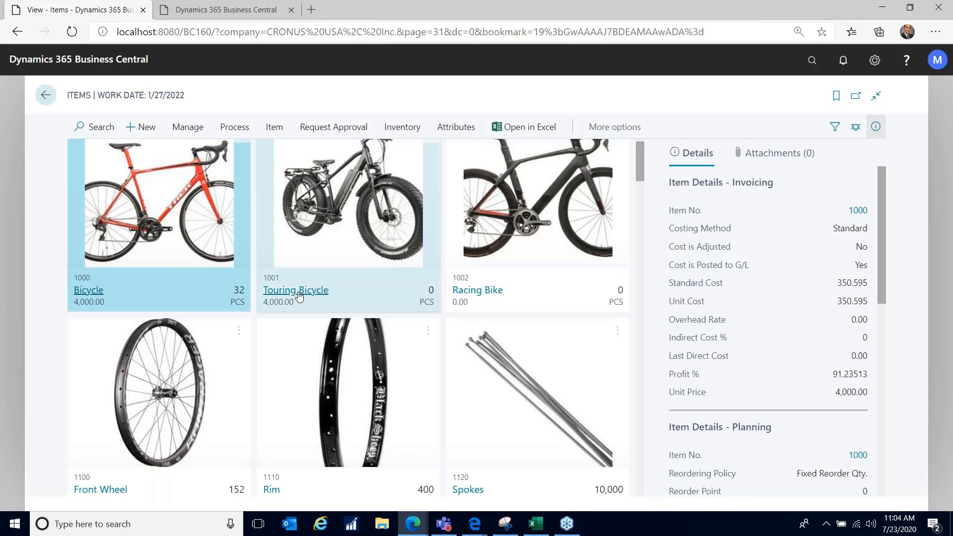
left_click(93, 294)
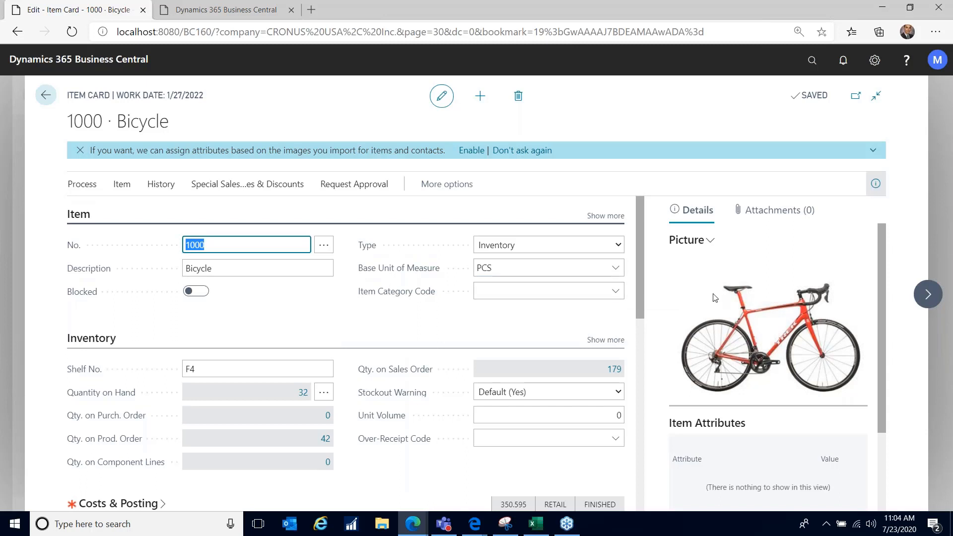
Step: Look at the Bicycle's picture options and view the item ledger entries behind its quantity on hand
left_click(710, 240)
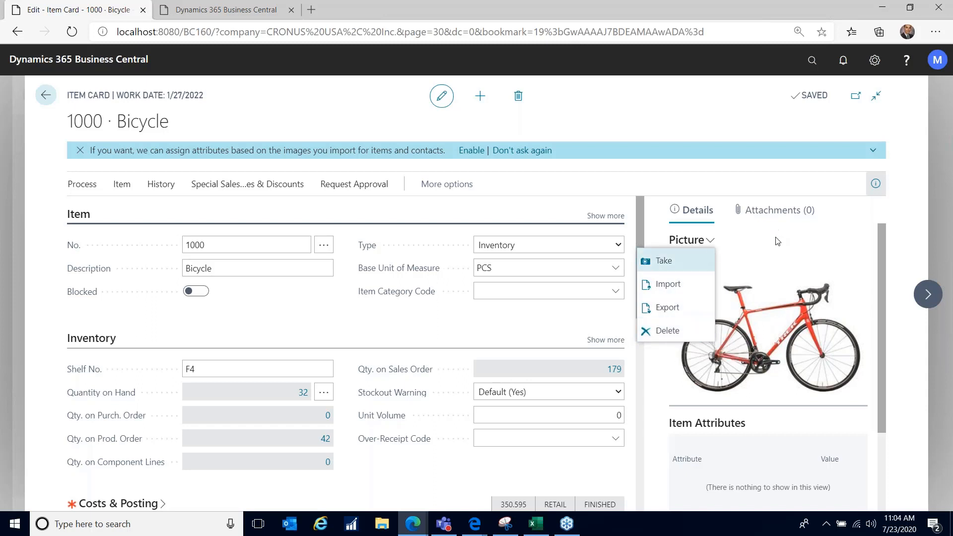
key("Escape")
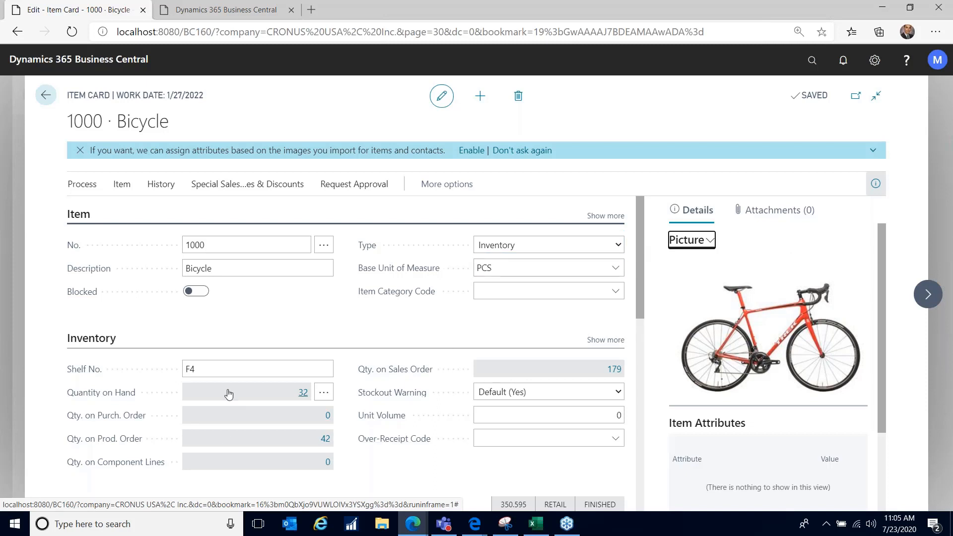
mouse_move(359, 435)
left_click(187, 369)
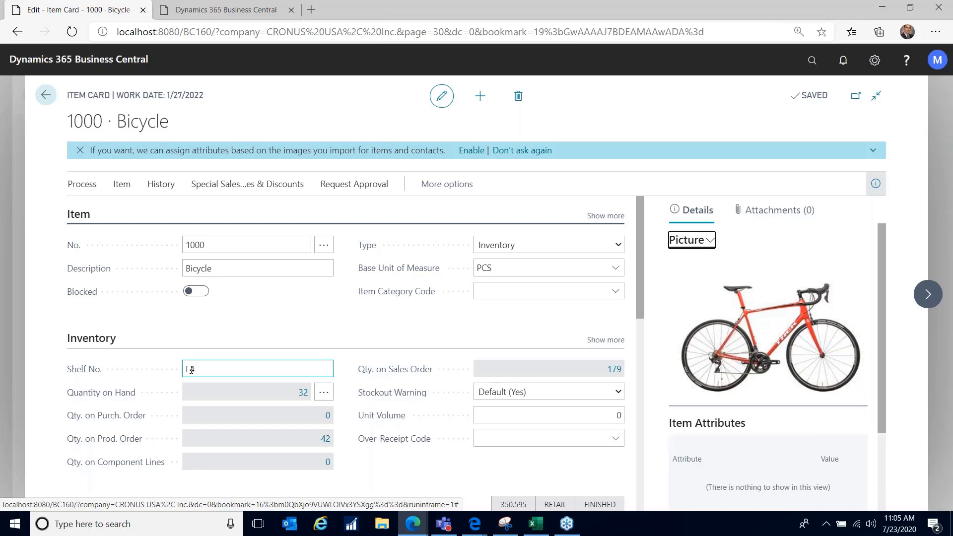
key("Tab")
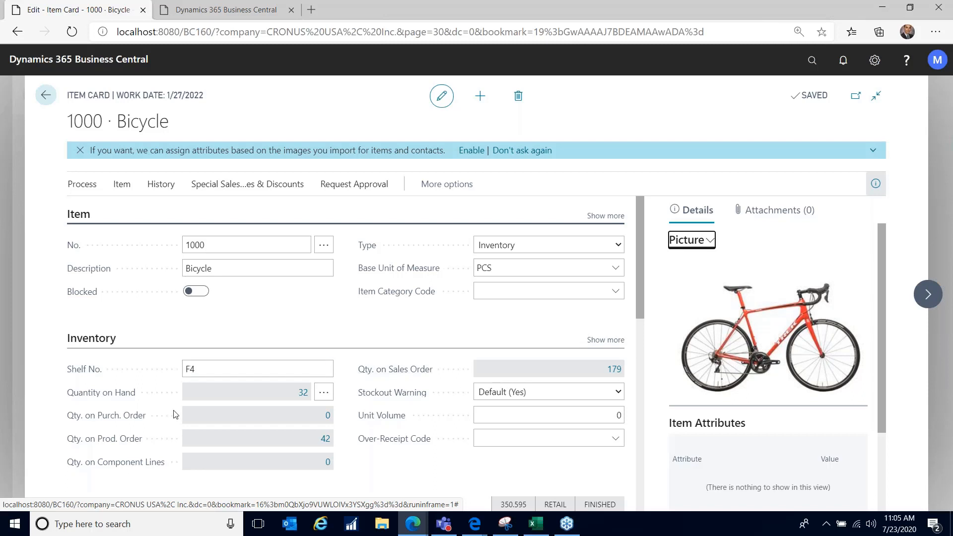
left_click(303, 394)
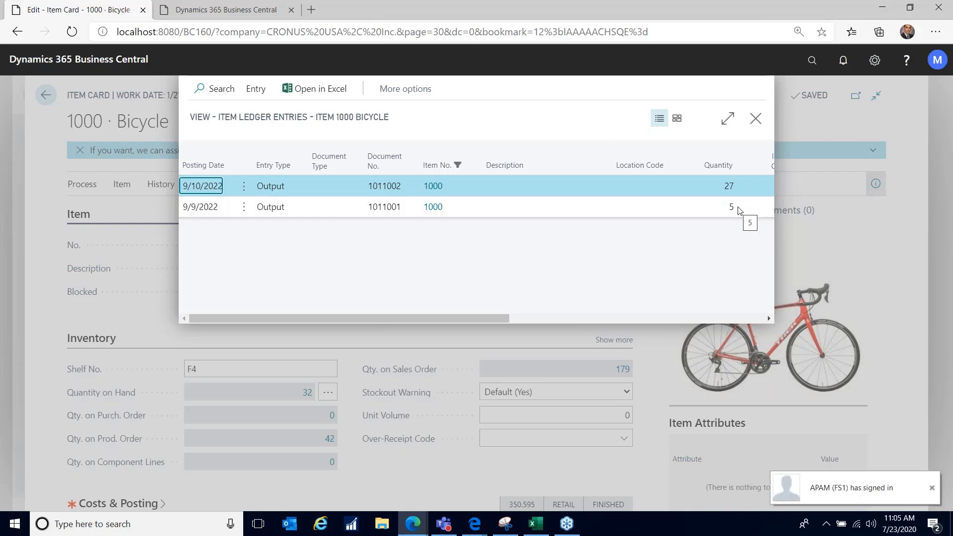
Step: Close the item ledger entries, view the production order lines behind the Bicycle's Qty. on Prod. Order, and return to the item card
left_click(755, 118)
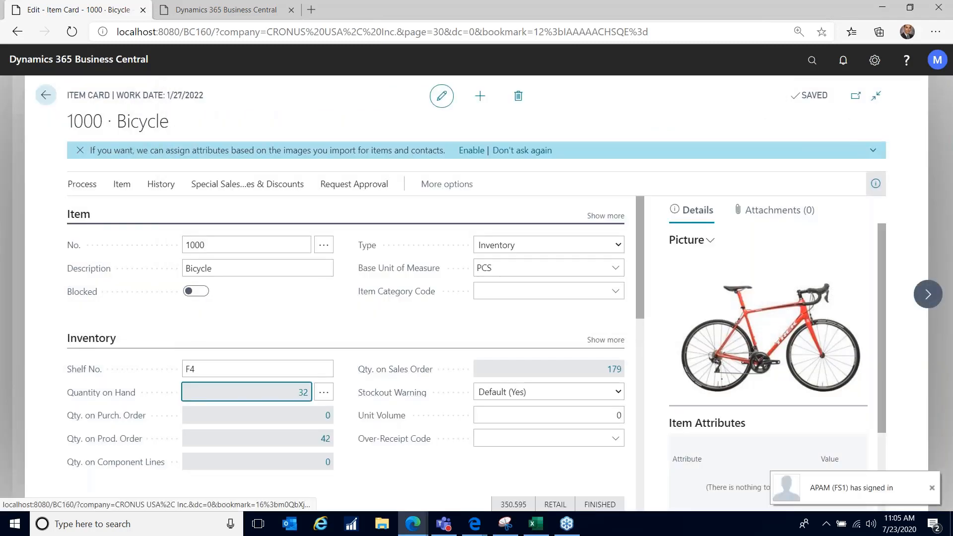
left_click(325, 440)
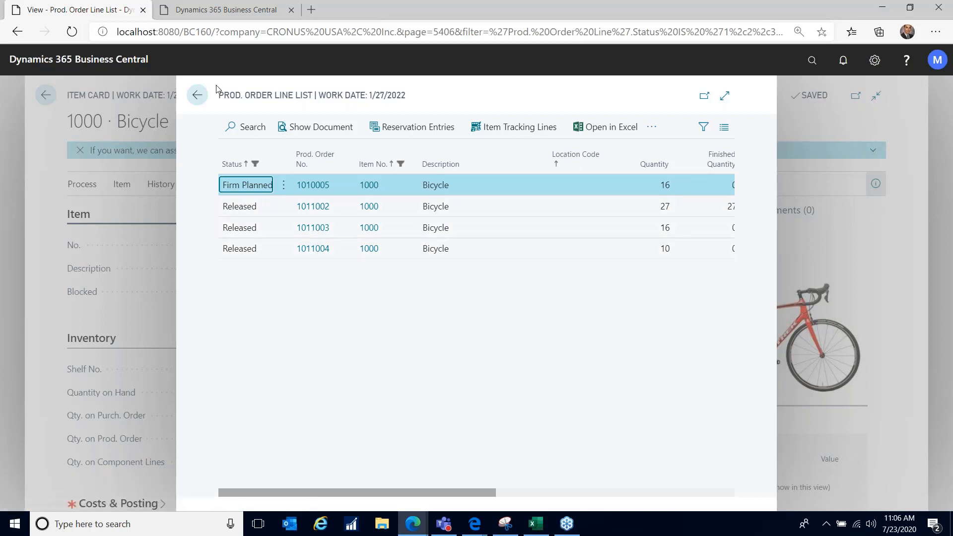
left_click(196, 96)
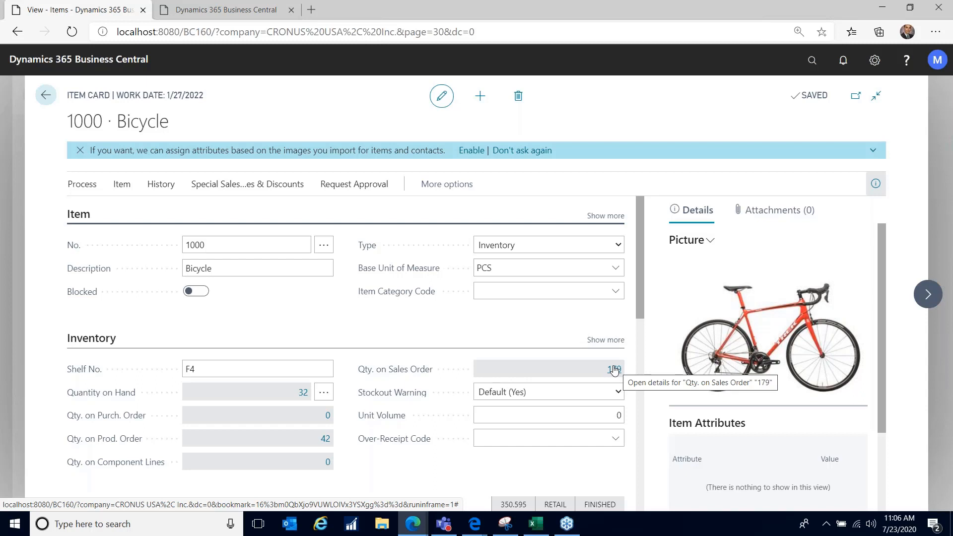
Step: Expand the Bicycle's Costs & Posting section and look at its available costing methods and standard cost
scroll(642, 278, "down", 2)
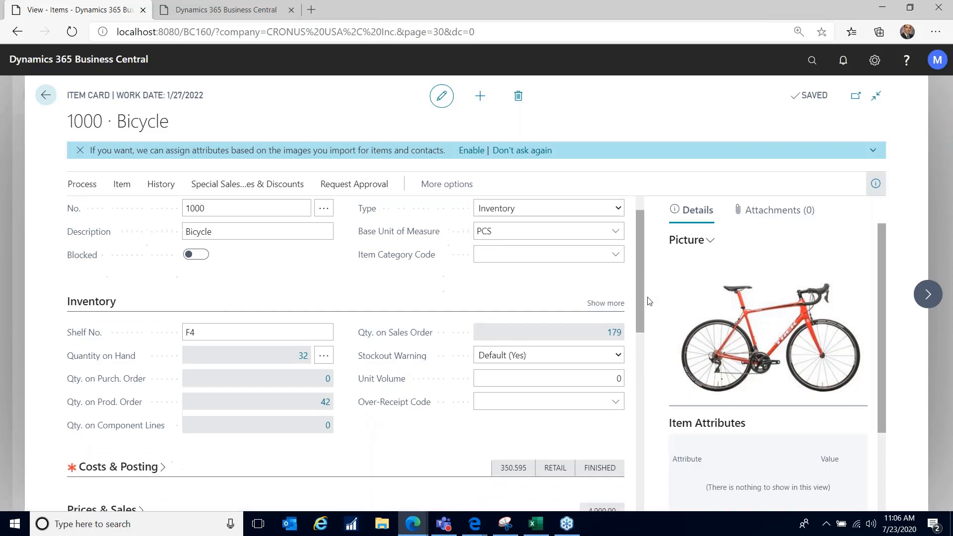
scroll(651, 318, "down", 3)
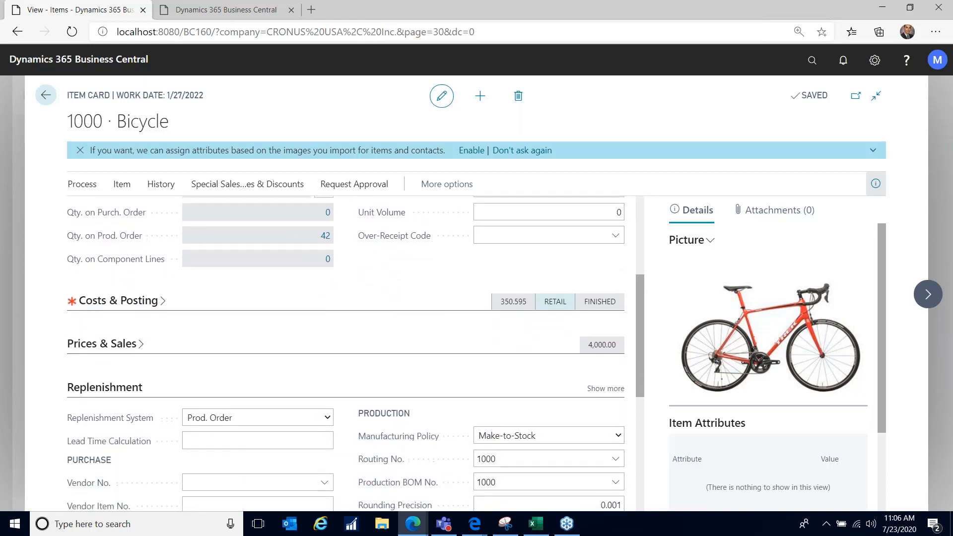
left_click(164, 300)
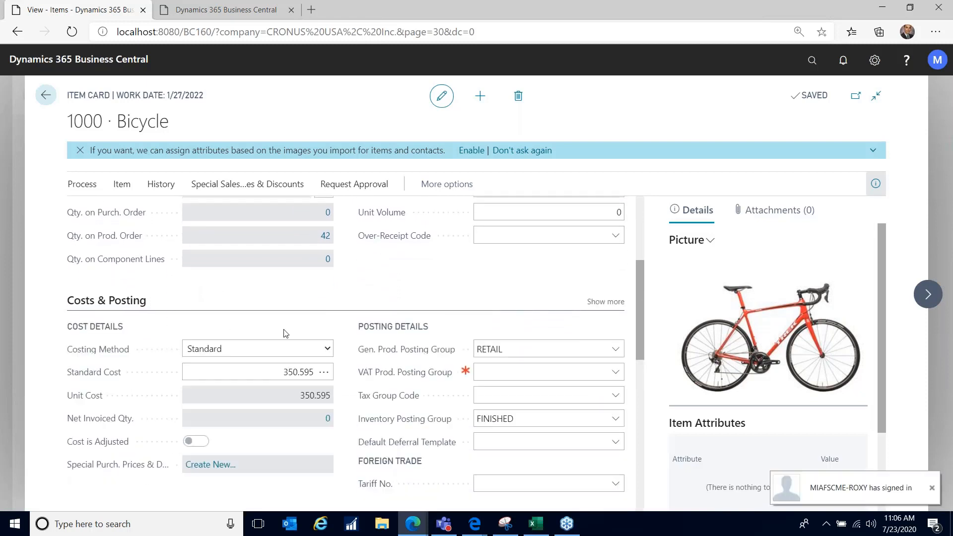
left_click(328, 348)
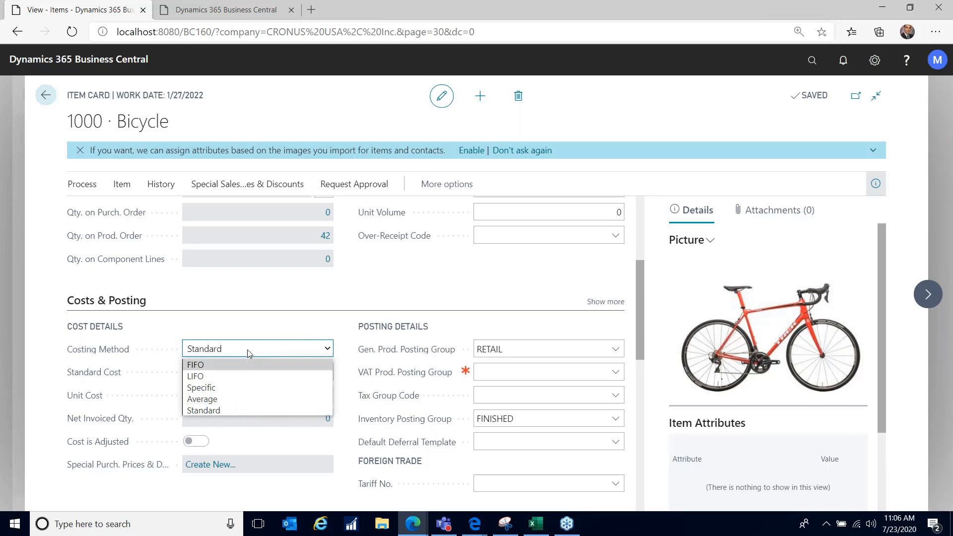
left_click(260, 349)
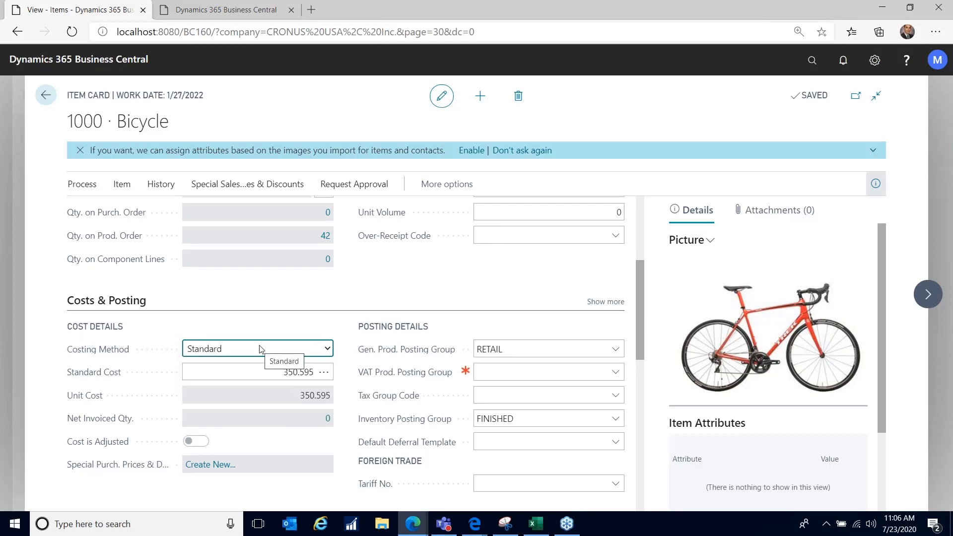
left_click(298, 374)
Step: Expand the Bicycle's Prices & Sales section and set the unit price to 2,700
scroll(644, 302, "down", 5)
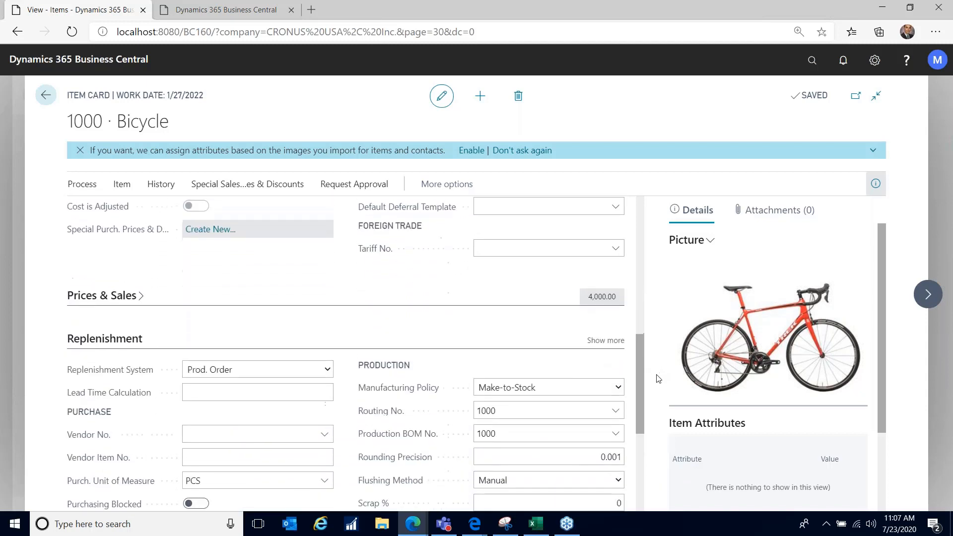
left_click(140, 295)
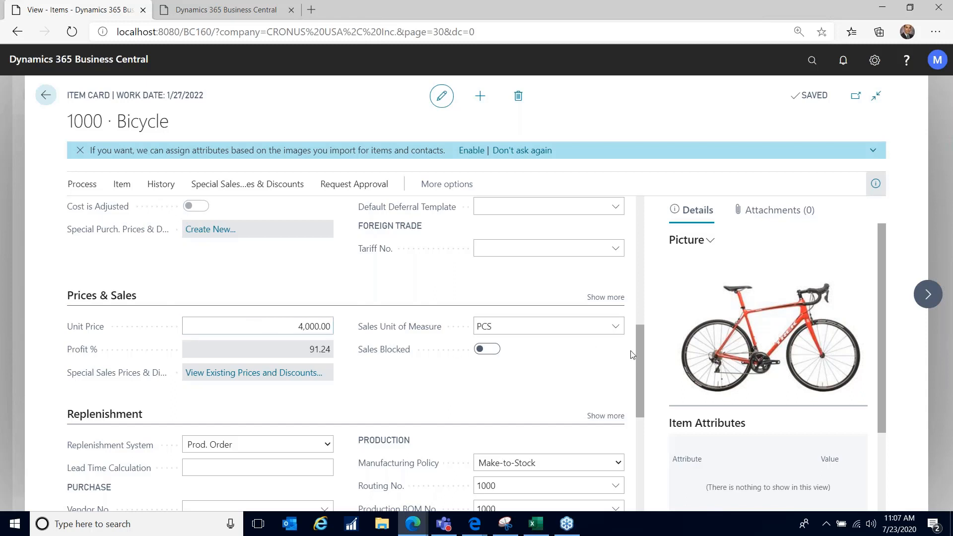
left_click_drag(639, 362, 639, 391)
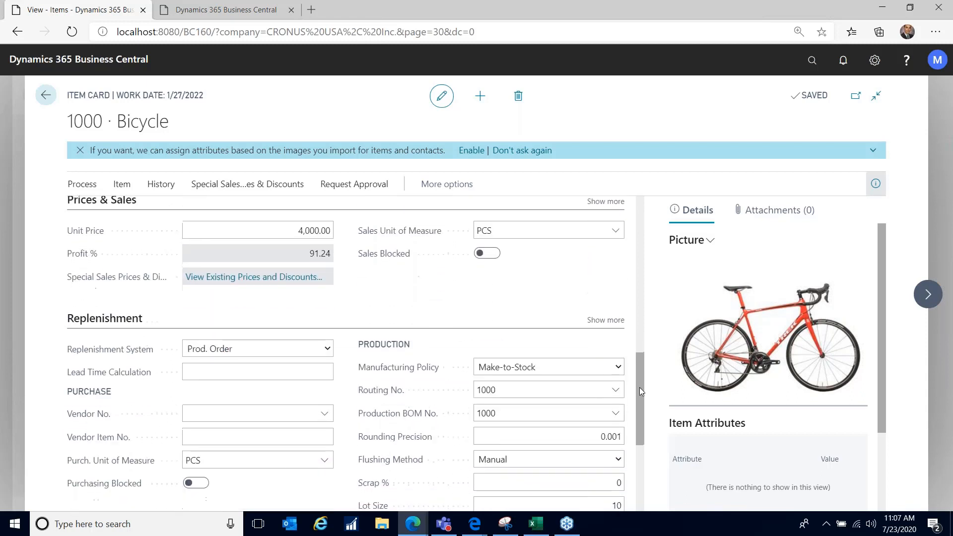
left_click(324, 231)
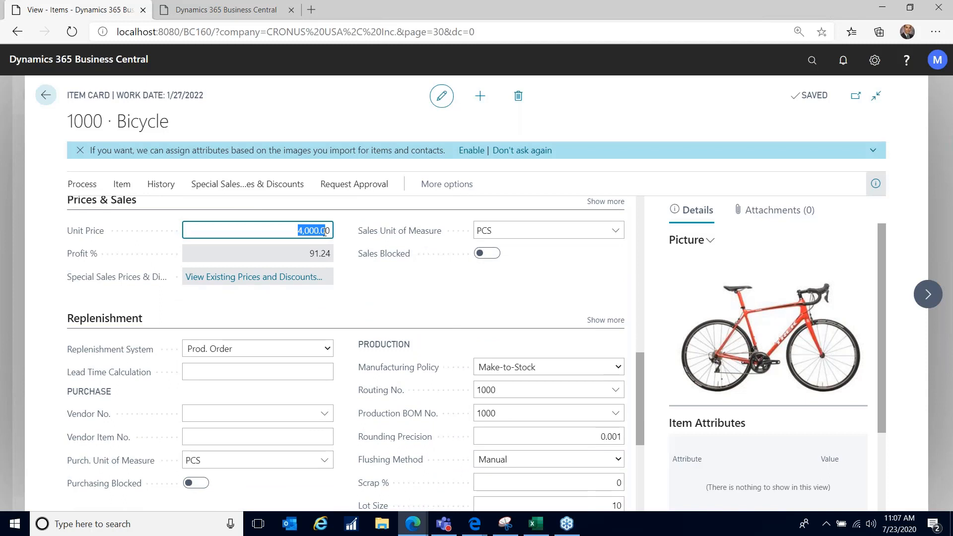
type("2700")
key("Tab")
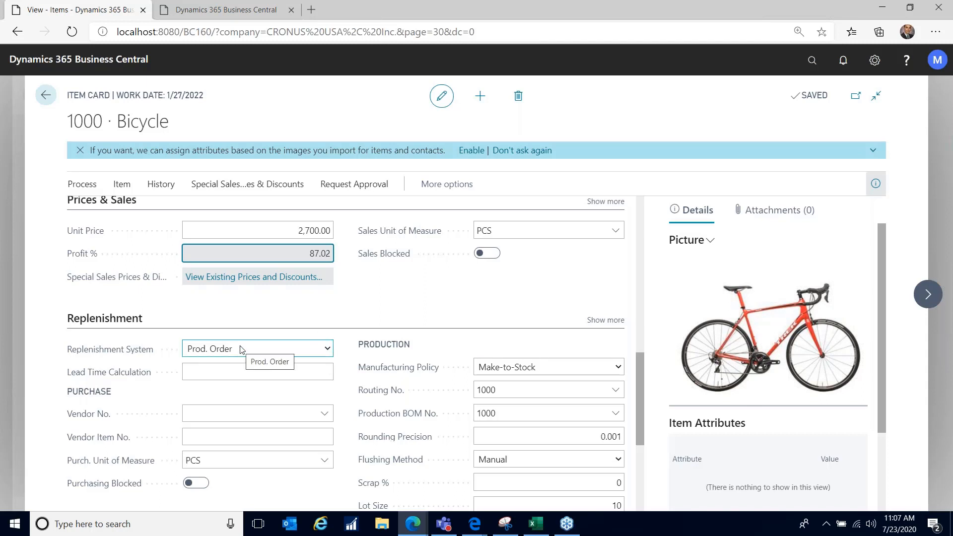
Step: In the Bicycle's Replenishment section, look at the available replenishment systems and manufacturing policies, keeping Make-to-Stock
left_click(326, 349)
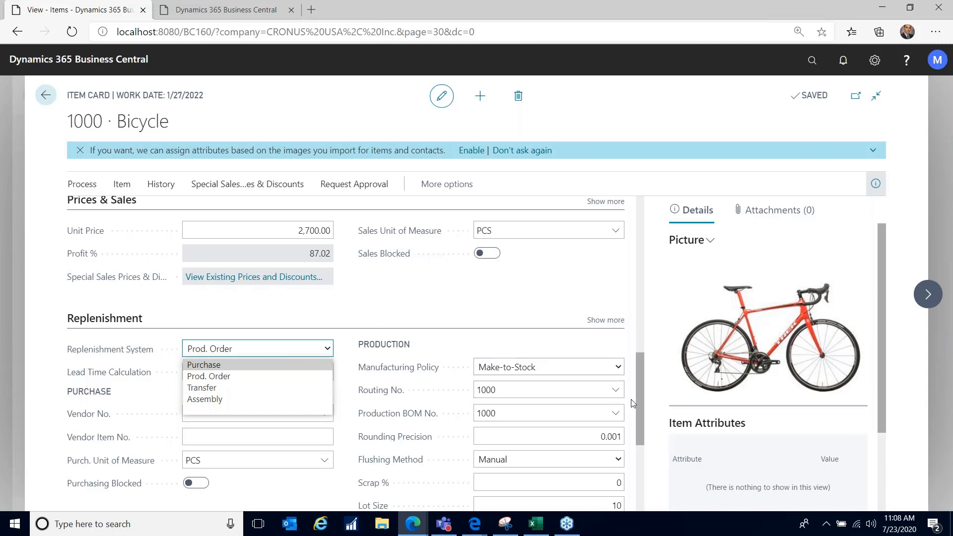
left_click(640, 410)
left_click_drag(641, 406, 641, 436)
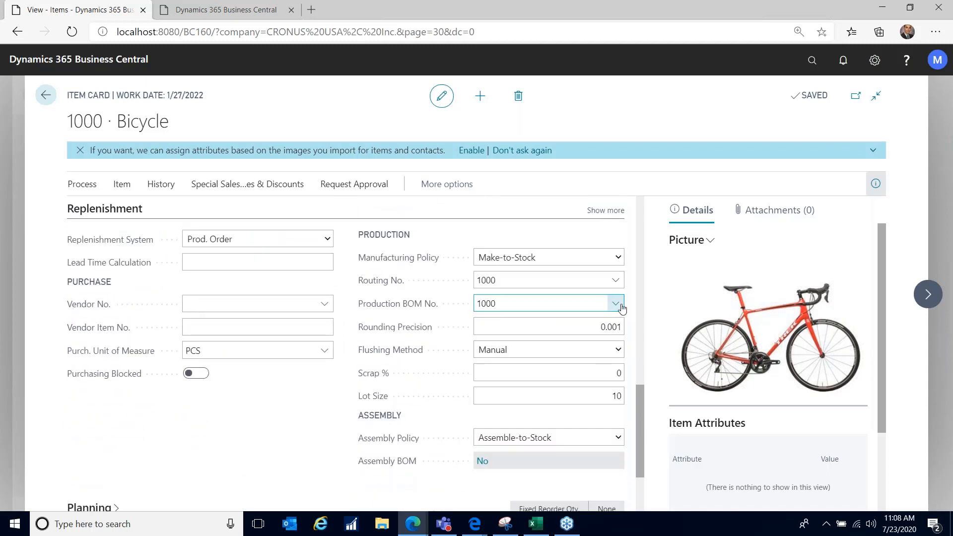
left_click(617, 256)
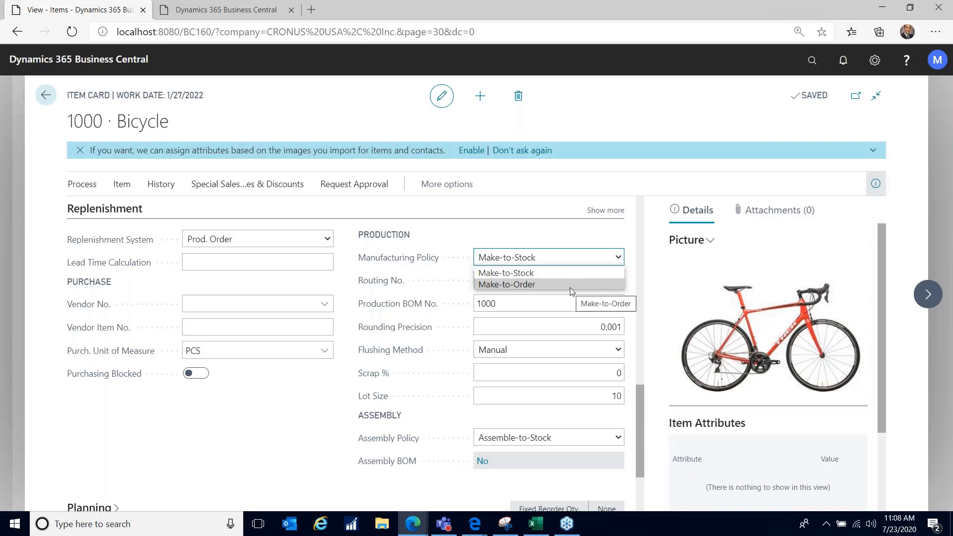
left_click(575, 257)
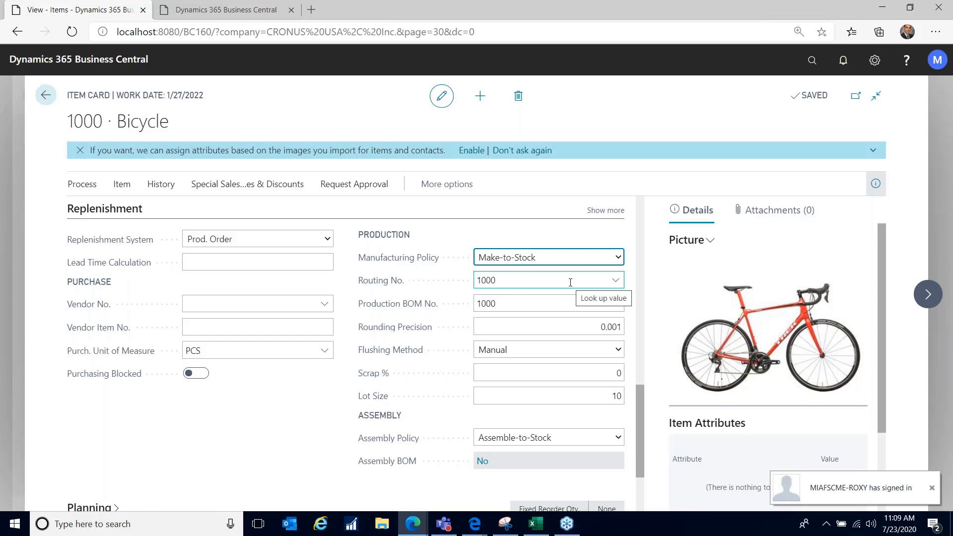
Step: Compare the replenishment settings on the item cards of the Touring Bicycle and the Racing Bike, ending on the Touring Bicycle
left_click(921, 296)
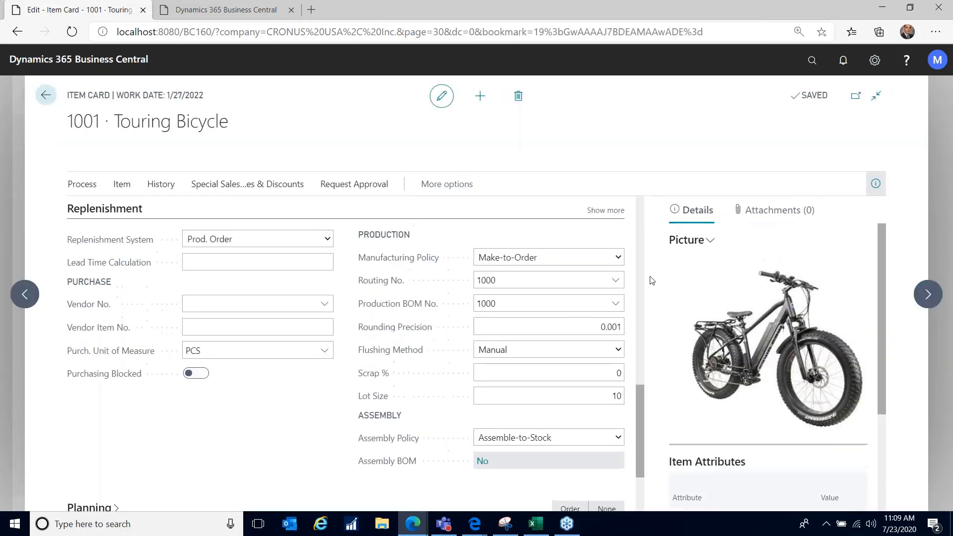
left_click(497, 282)
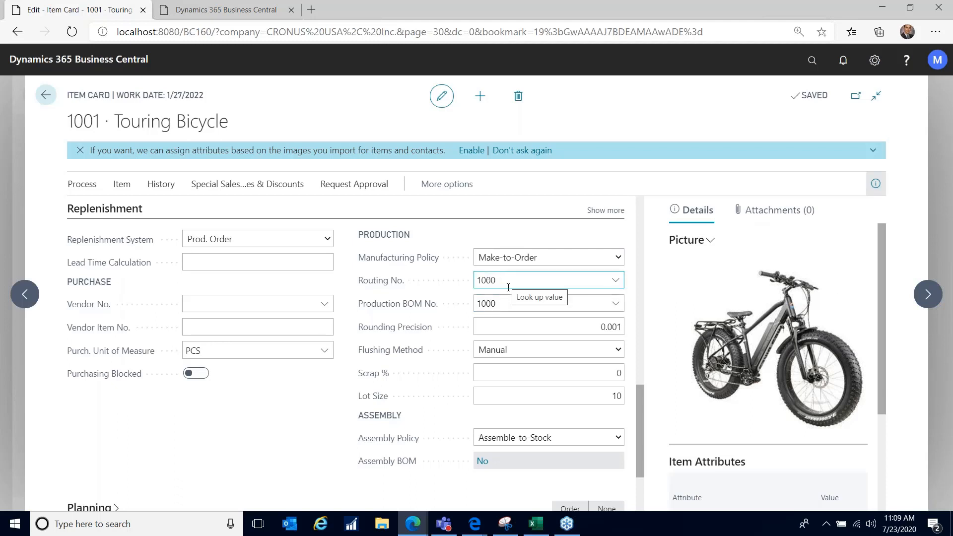
left_click(517, 305)
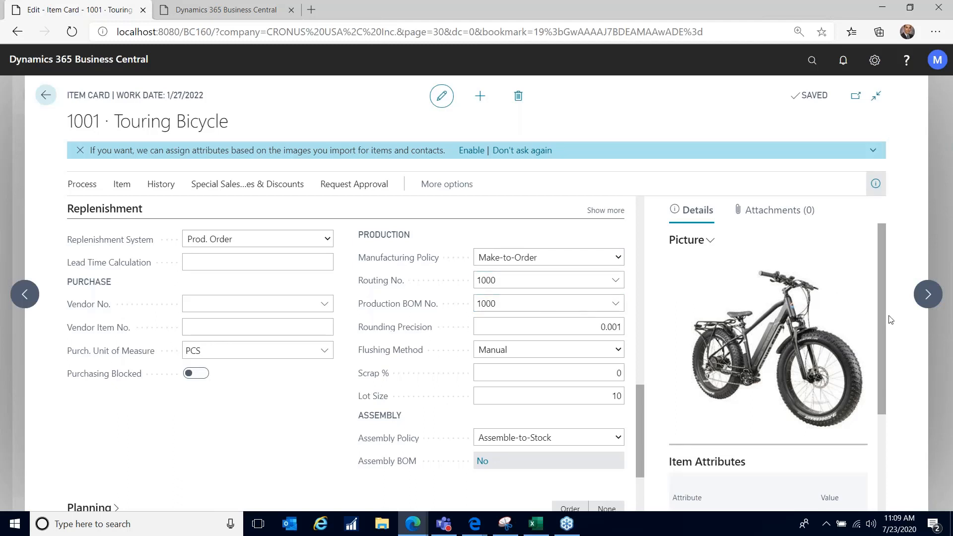
left_click(926, 297)
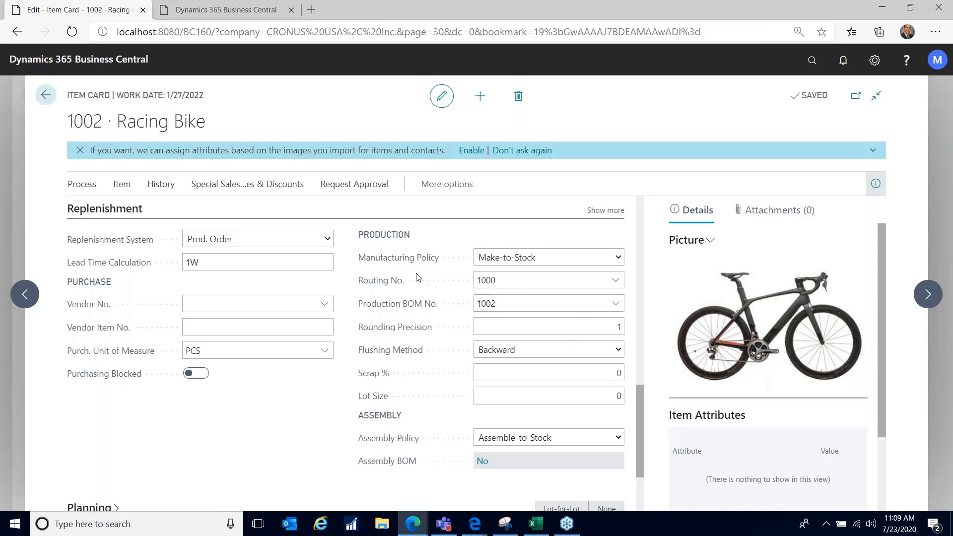
left_click(20, 296)
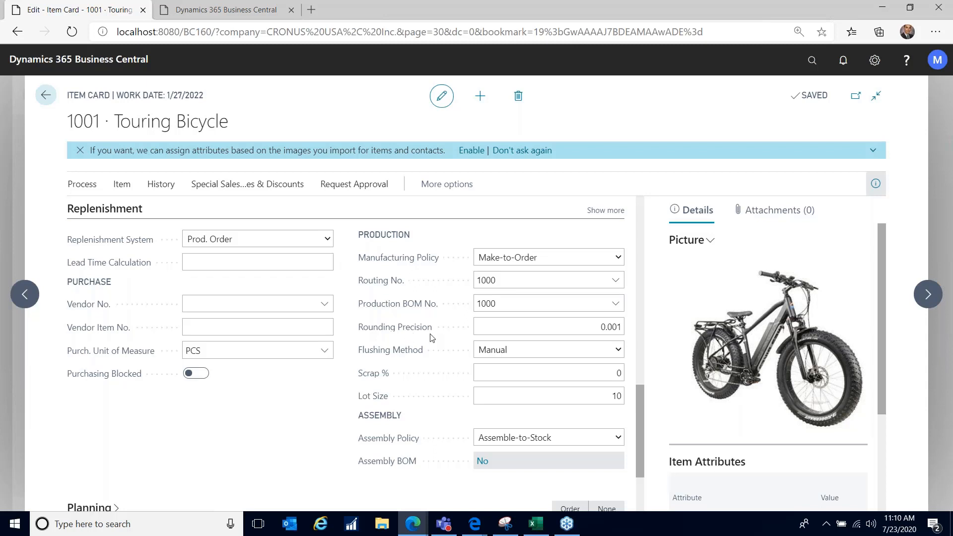
Step: From the Touring Bicycle's Production BOM No., go to the full list of production BOMs and open Bicycle BOM 1000 for editing
left_click(523, 304)
mouse_move(428, 306)
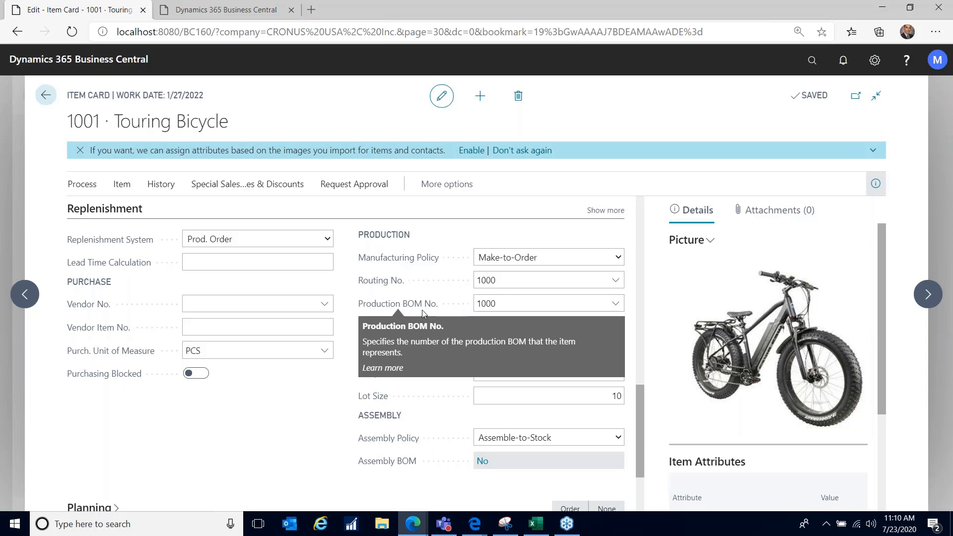
left_click(481, 303)
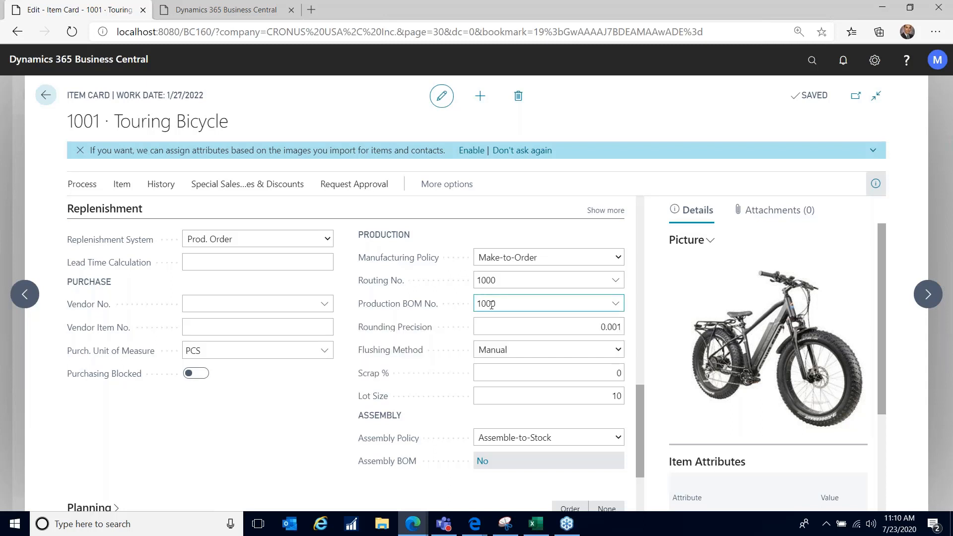
left_click(615, 304)
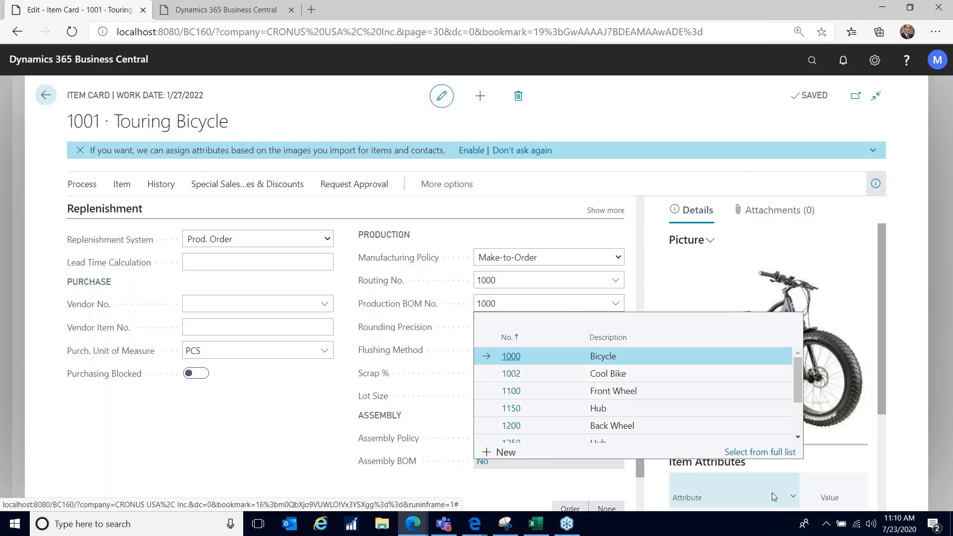
left_click(757, 453)
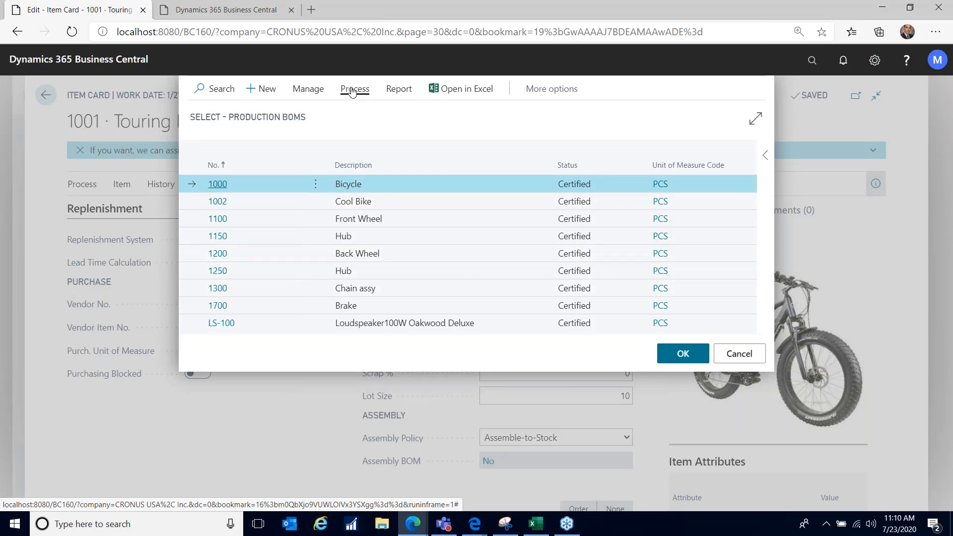
left_click(308, 90)
left_click(230, 117)
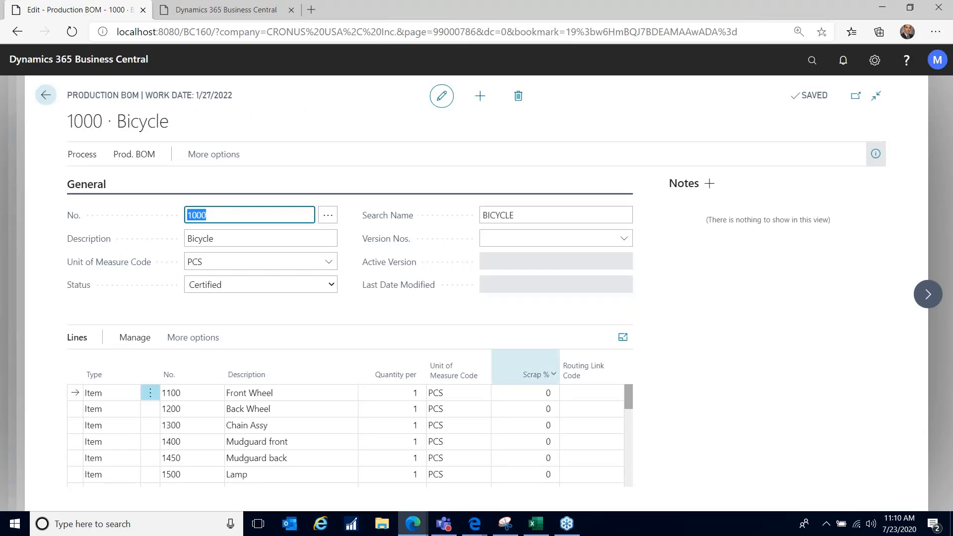
Step: Examine the component lines of the Bicycle production BOM, including the quantity per, scrap % and routing link code columns
mouse_move(540, 373)
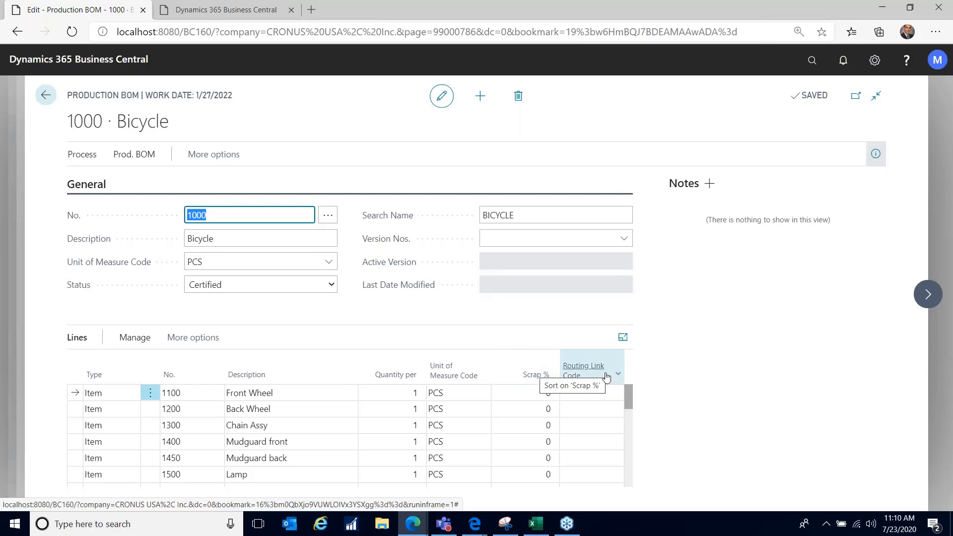
mouse_move(630, 393)
left_mouse_down()
mouse_move(636, 431)
mouse_move(640, 385)
left_mouse_up()
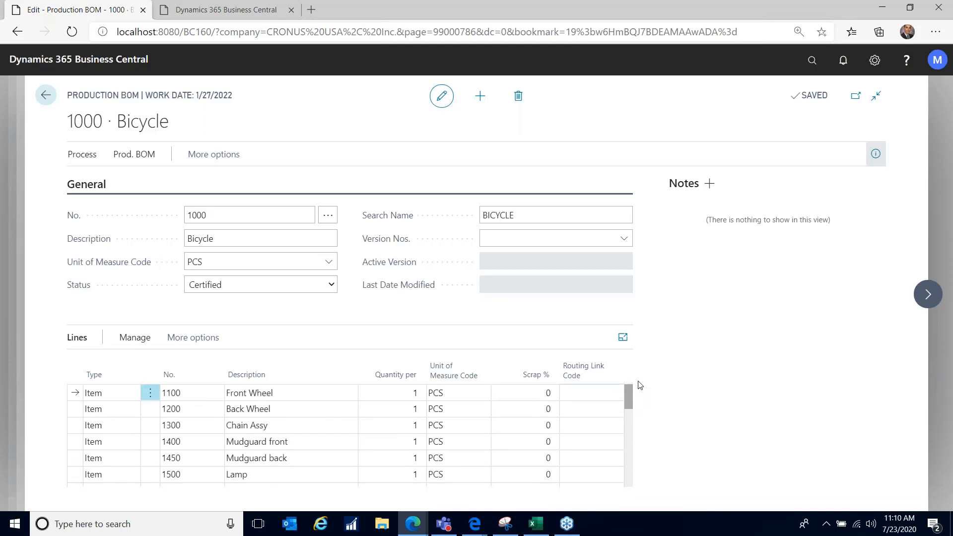
mouse_move(640, 385)
left_mouse_down()
mouse_move(627, 394)
mouse_move(632, 411)
mouse_move(632, 378)
left_mouse_up()
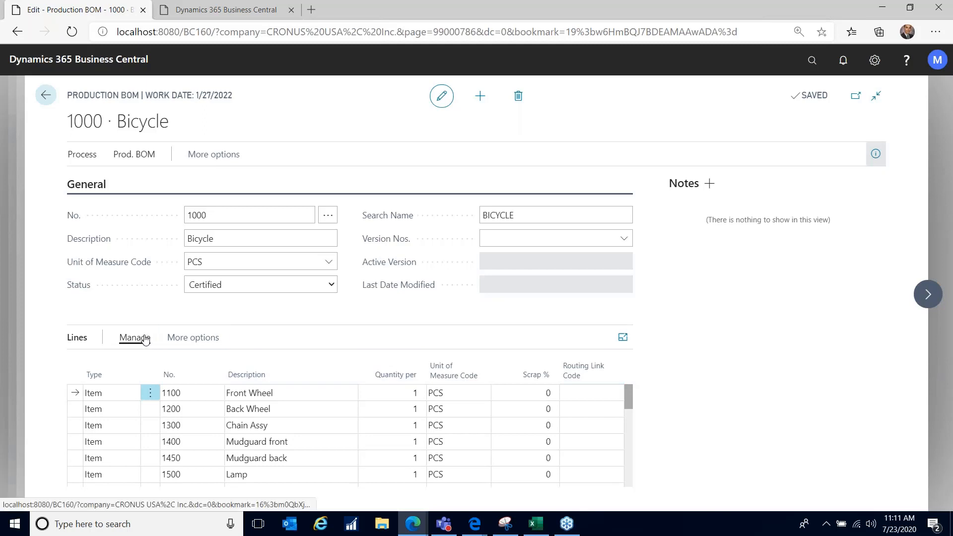
Step: Look through the actions available for the Bicycle production BOM, such as copying, versions and where-used, and the options for its lines
left_click(140, 159)
left_click(197, 154)
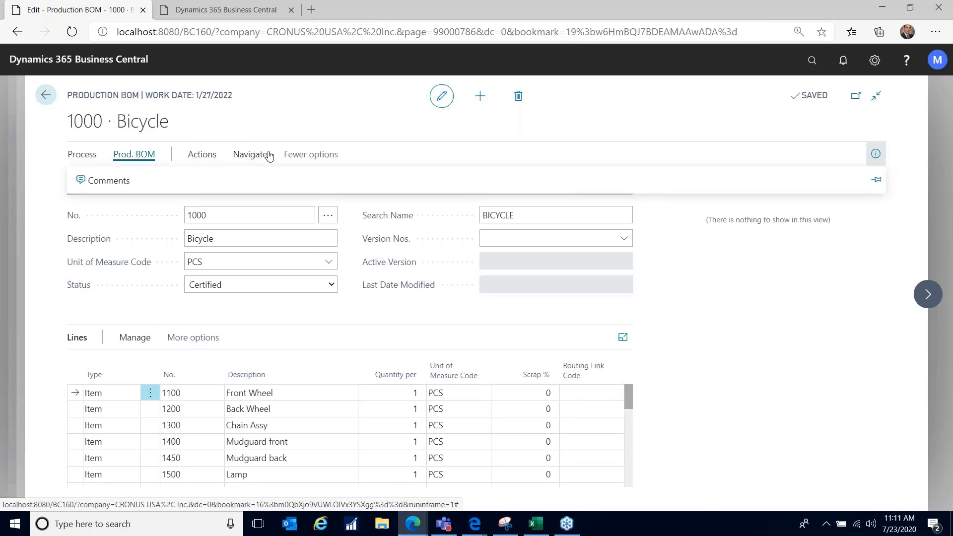
left_click(203, 155)
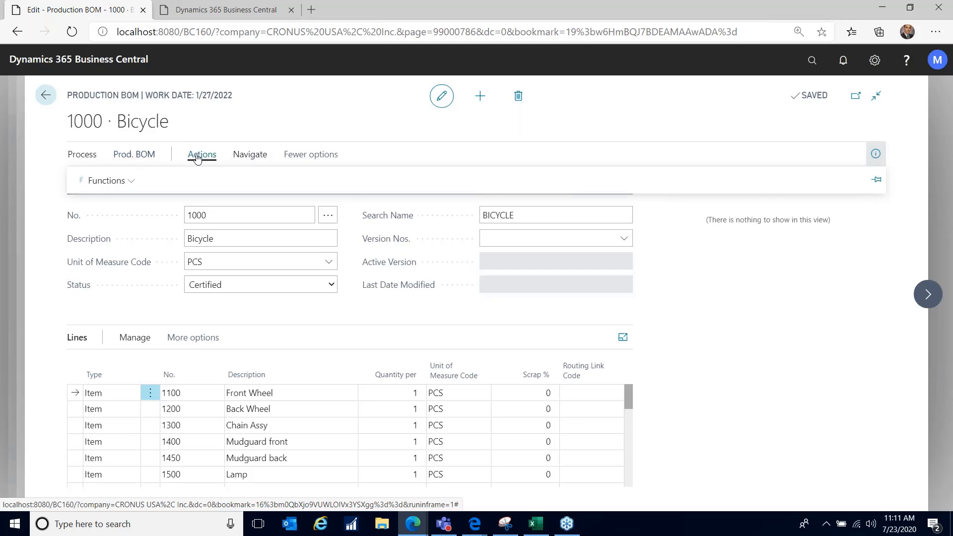
left_click(125, 181)
left_click(142, 154)
left_click(81, 154)
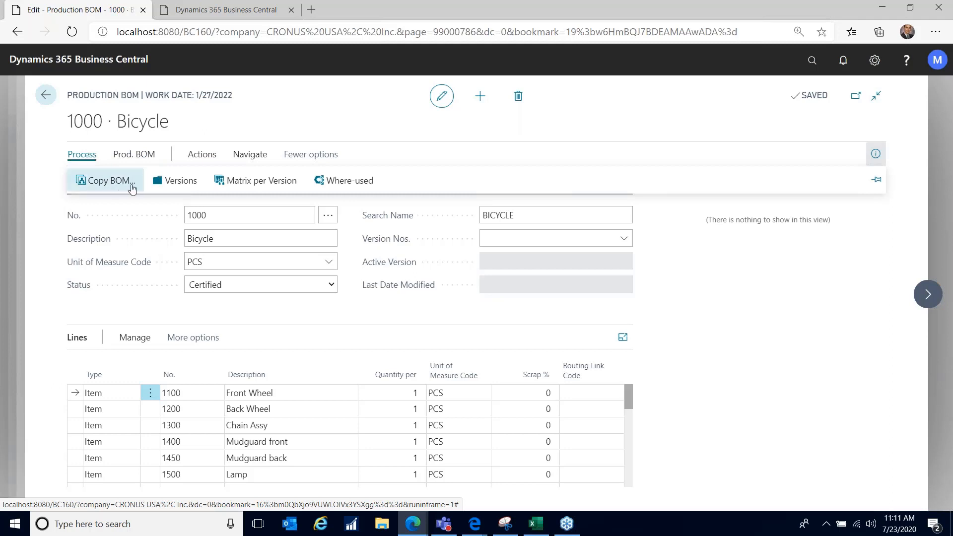
left_click(81, 154)
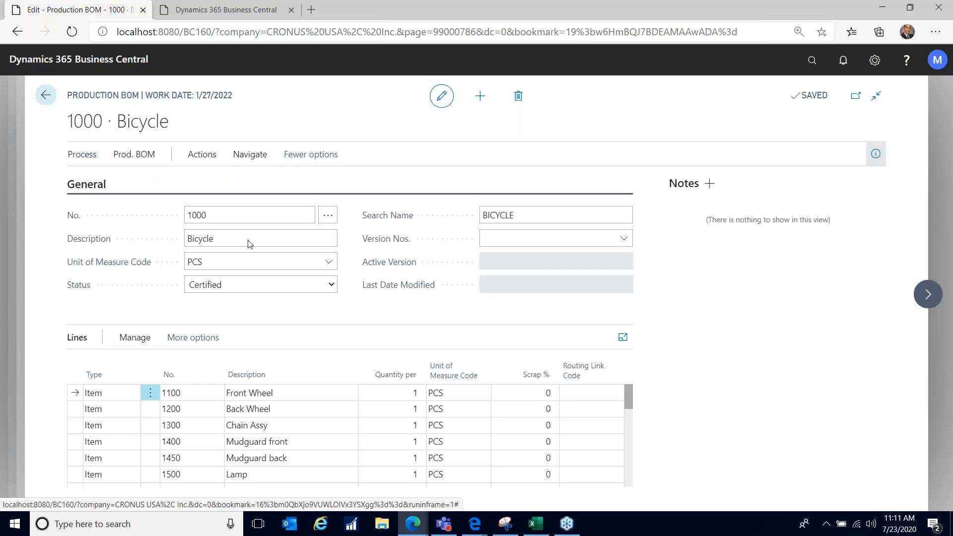
left_click(196, 338)
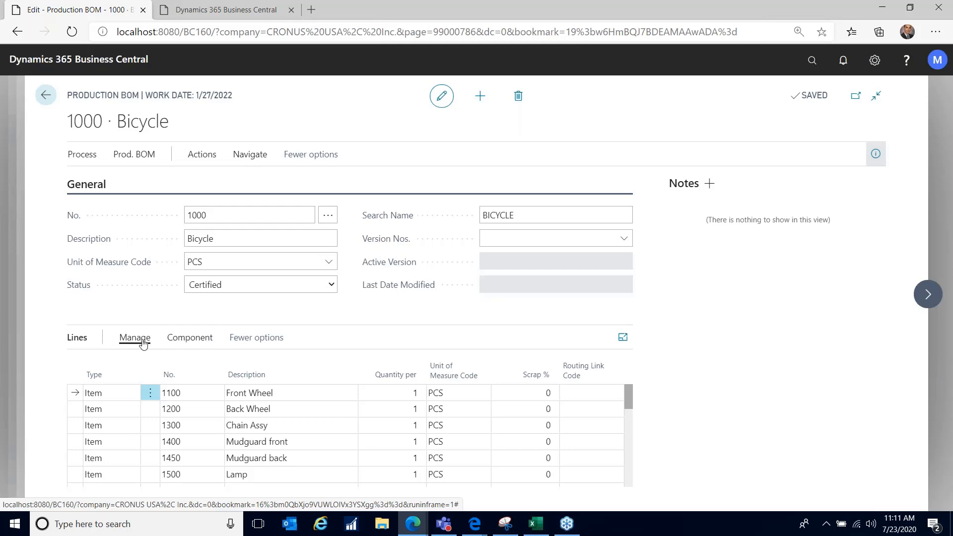
Step: View where the Front Wheel component of the Bicycle production BOM is used, and close the where-used list
left_click(134, 341)
left_click(179, 341)
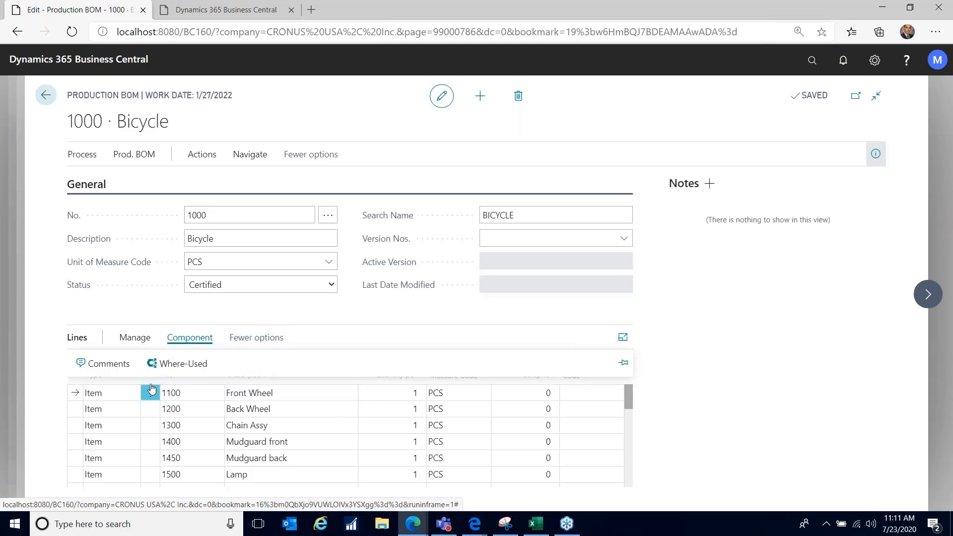
left_click(255, 394)
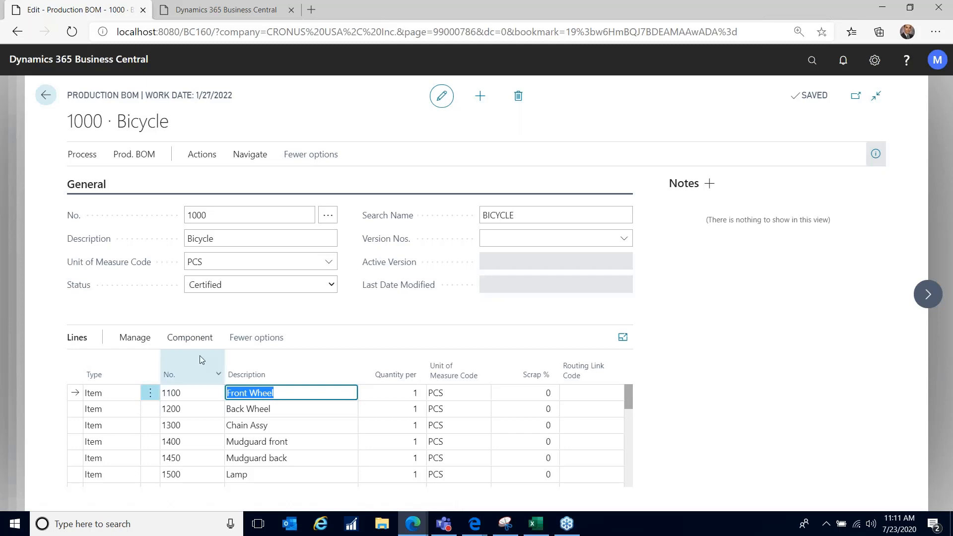
left_click(189, 339)
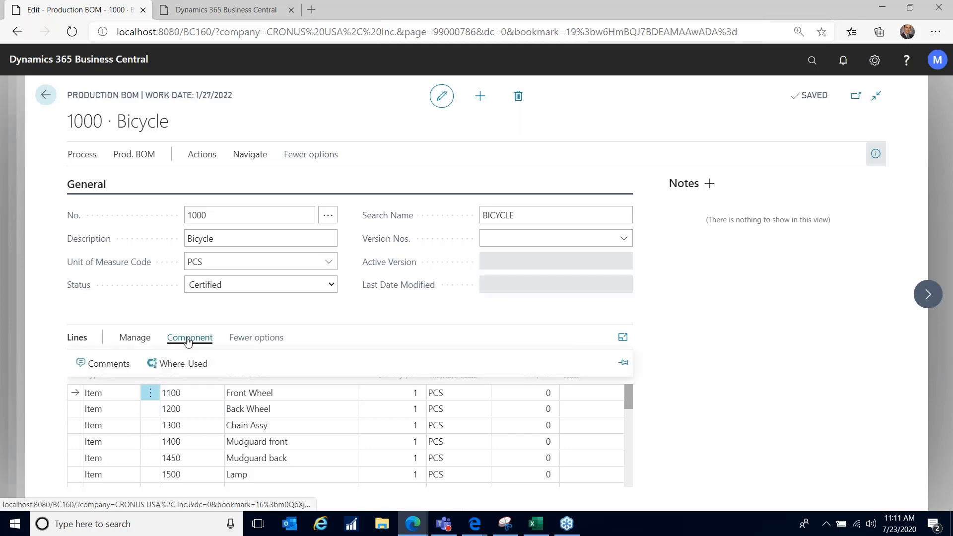
left_click(184, 363)
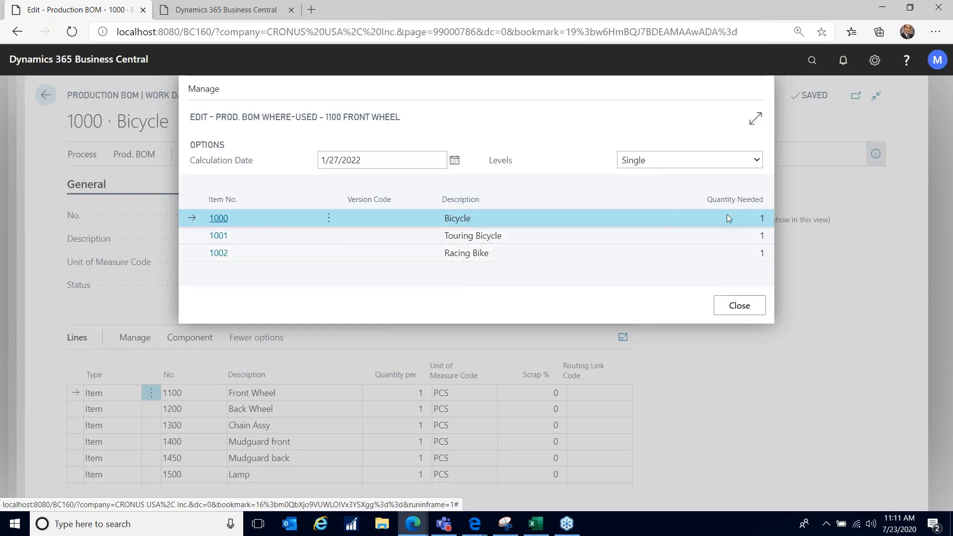
left_click(744, 306)
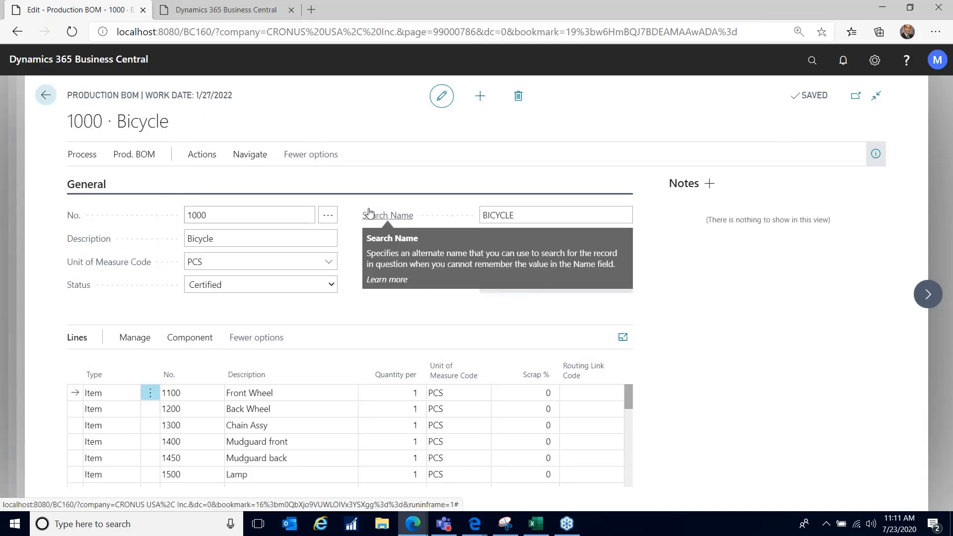
Step: Return to the Touring Bicycle's item card and open routing 1000 Bicycle for editing from the full list of routings
left_click(46, 98)
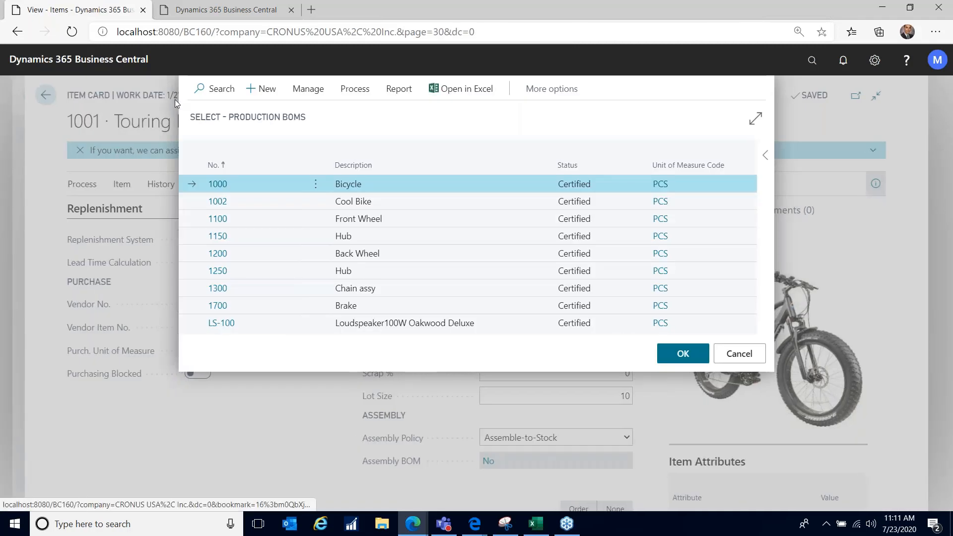
left_click(739, 353)
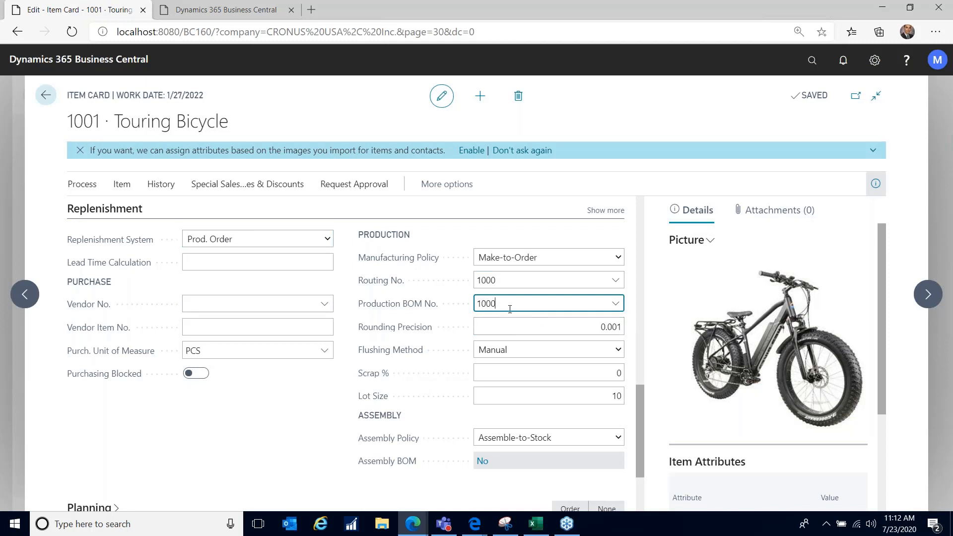
left_click(615, 280)
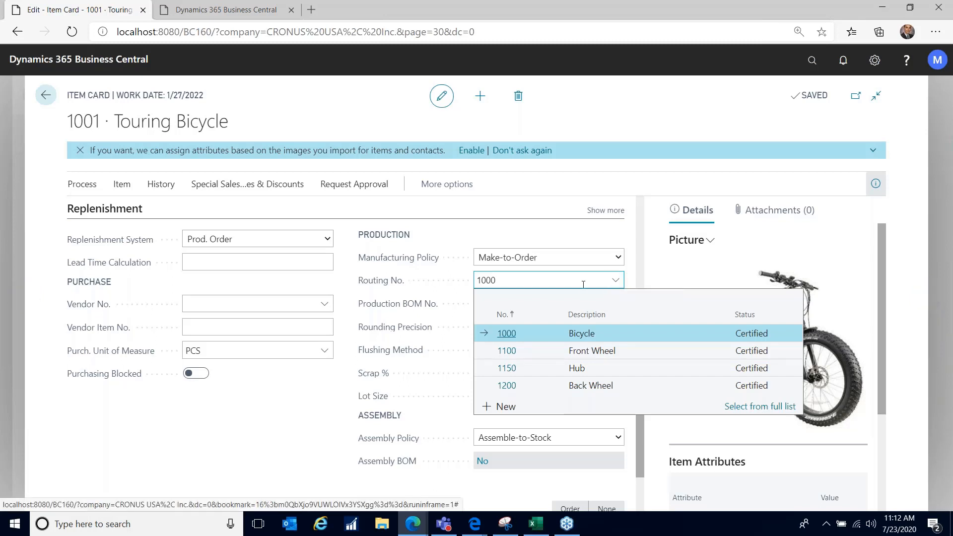
left_click(754, 405)
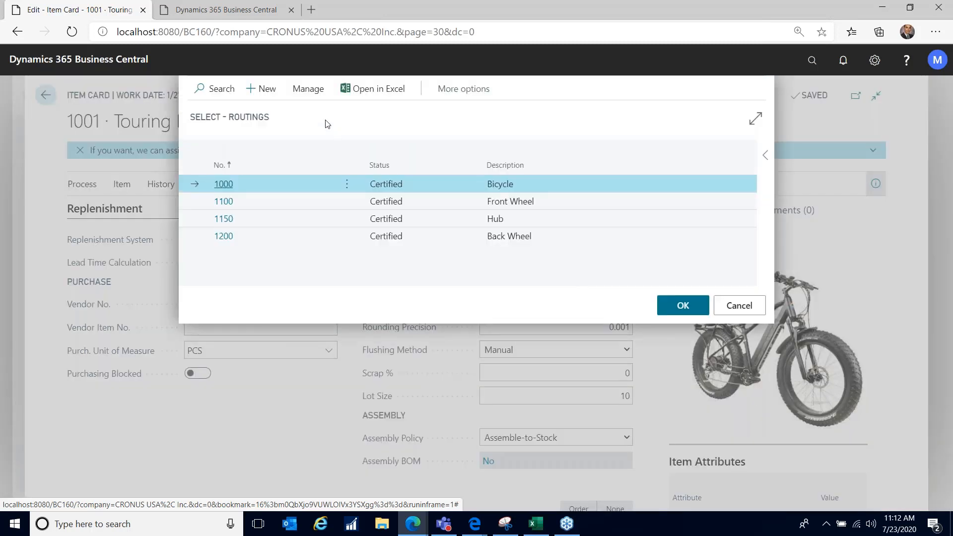
left_click(304, 93)
left_click(214, 113)
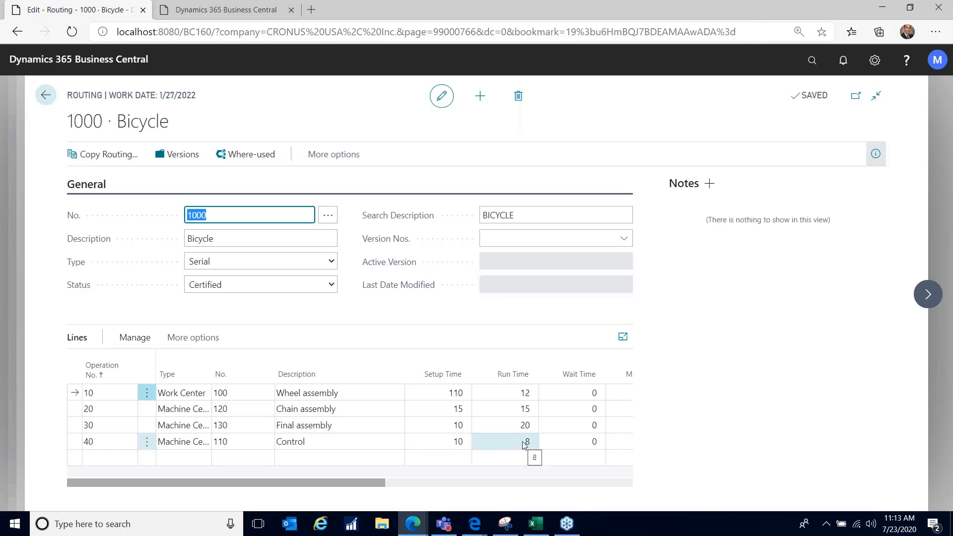
Step: Examine the Bicycle routing's operation lines, including the time, routing link code and scrap columns, and return to the Touring Bicycle's item card
left_click_drag(368, 481, 445, 480)
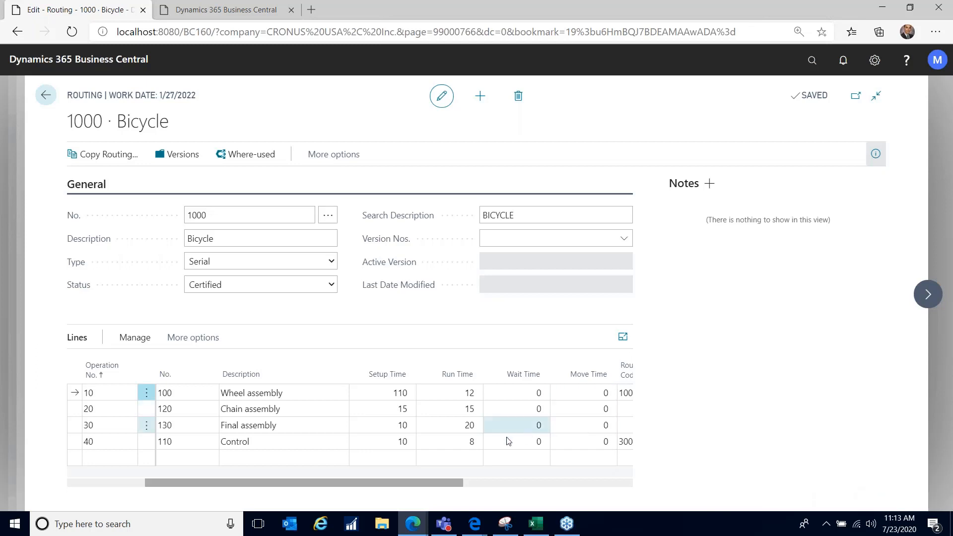
left_click_drag(450, 485, 531, 484)
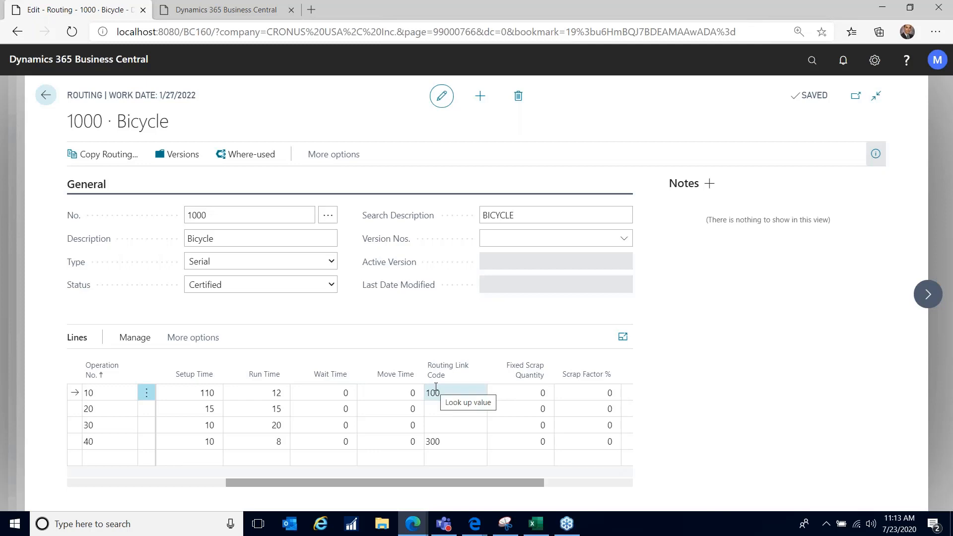
left_click(177, 396)
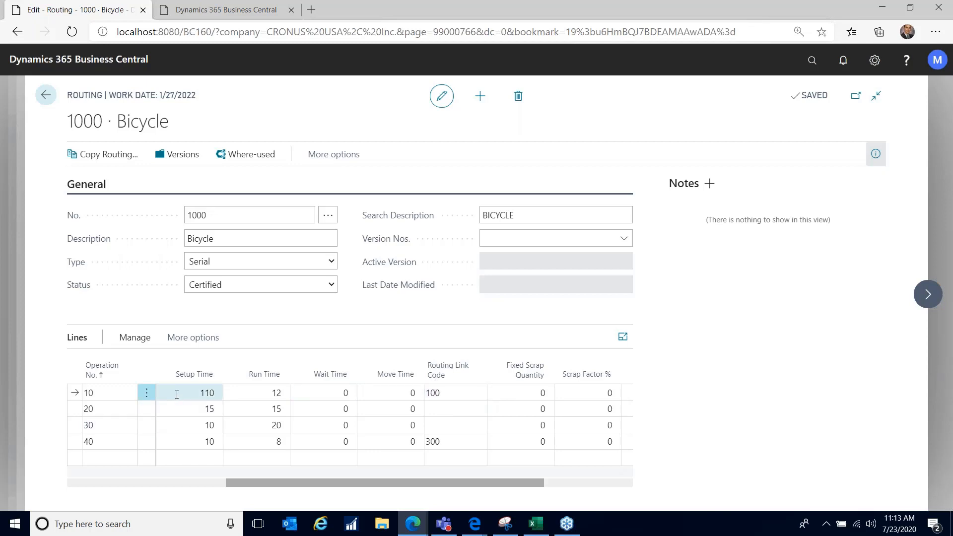
left_click(252, 387)
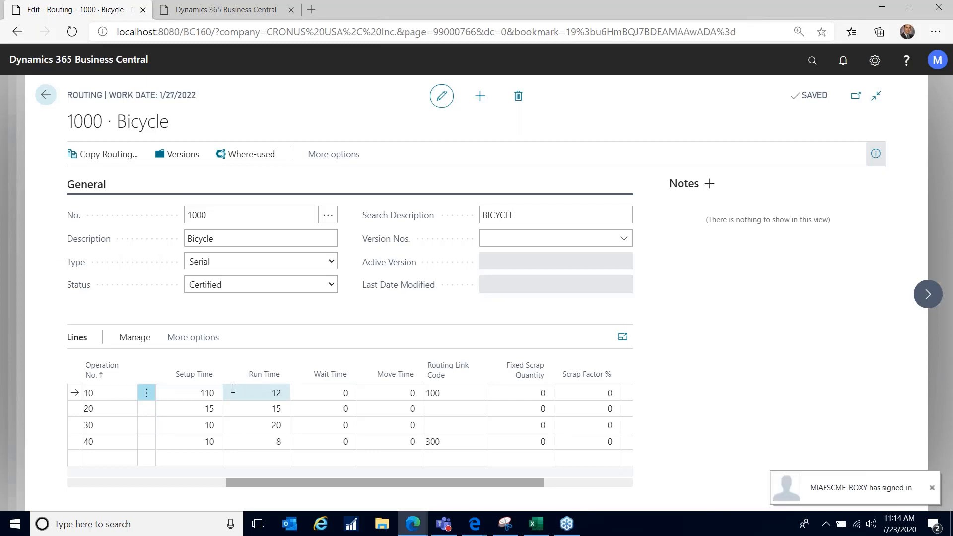
left_click(330, 385)
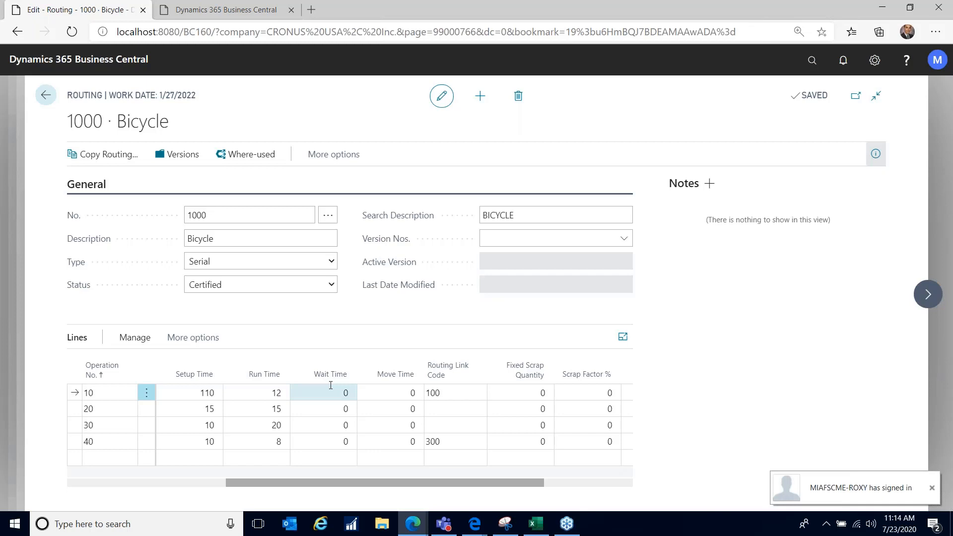
left_click(521, 392)
left_click(447, 398)
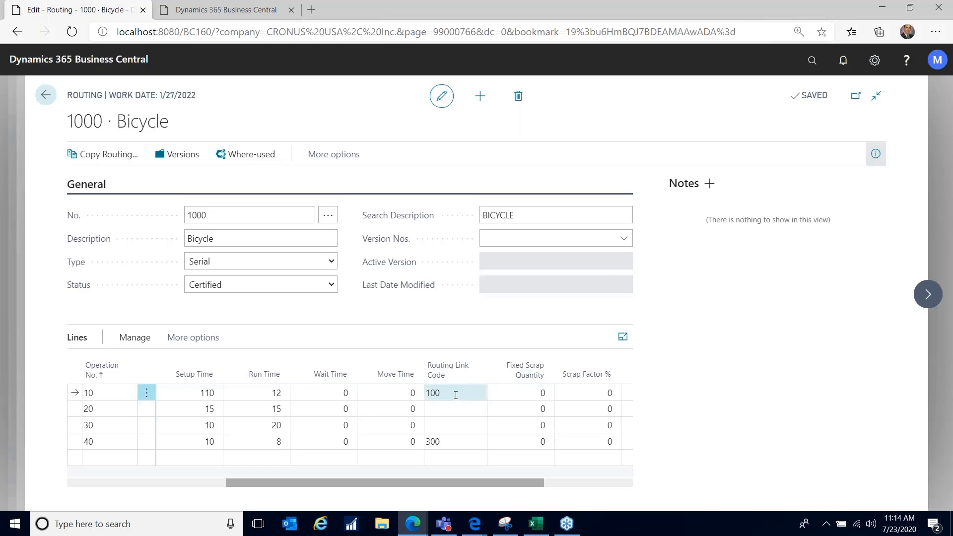
left_click(542, 392)
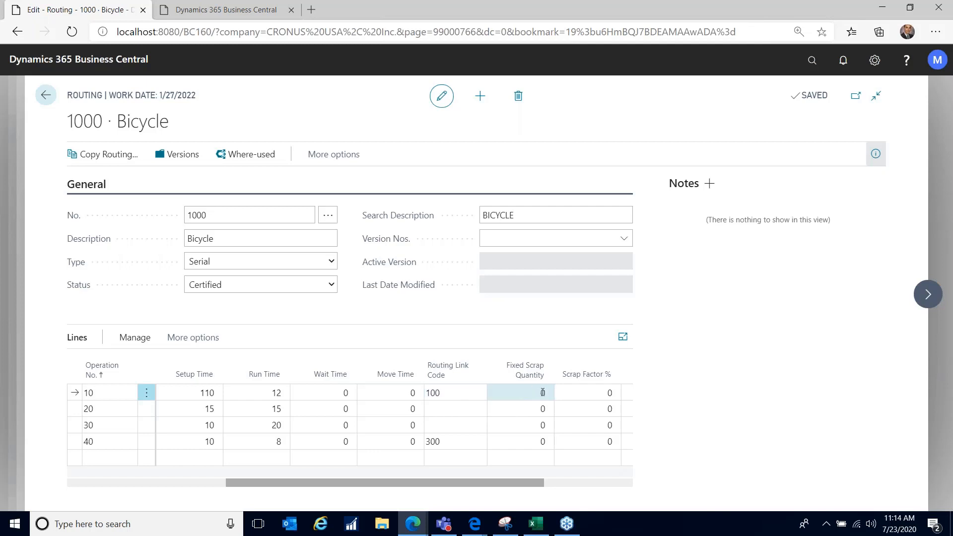
left_click(603, 394)
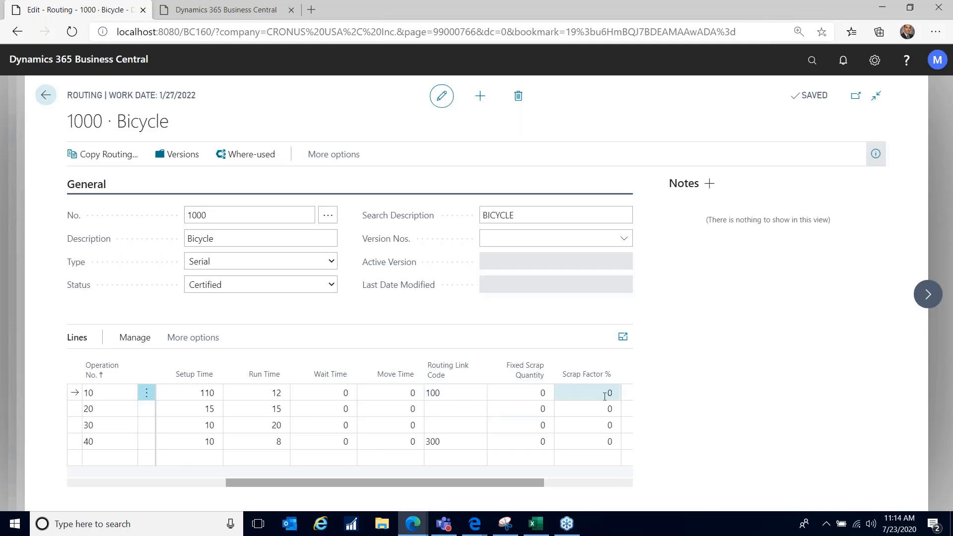
left_click(533, 392)
left_click(412, 392)
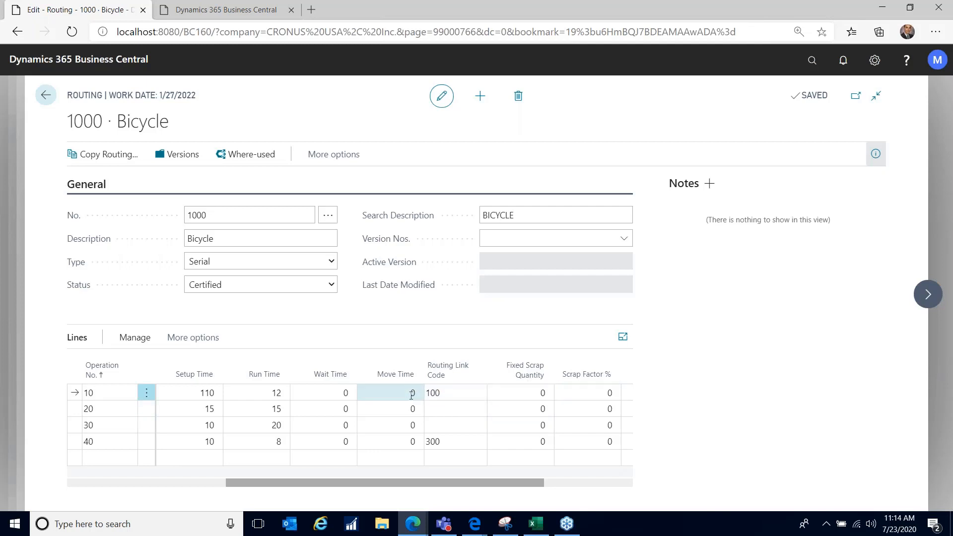
left_click(170, 393)
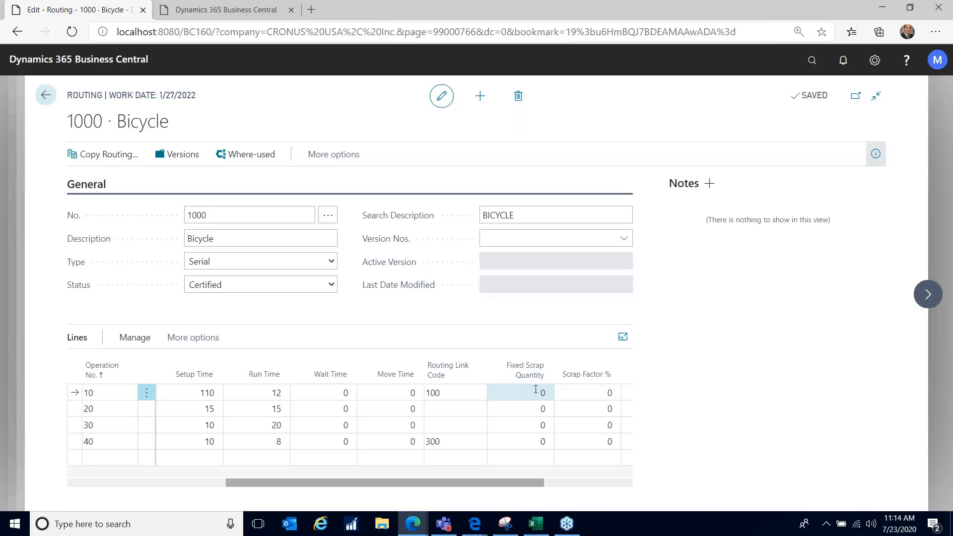
left_click_drag(240, 483, 93, 484)
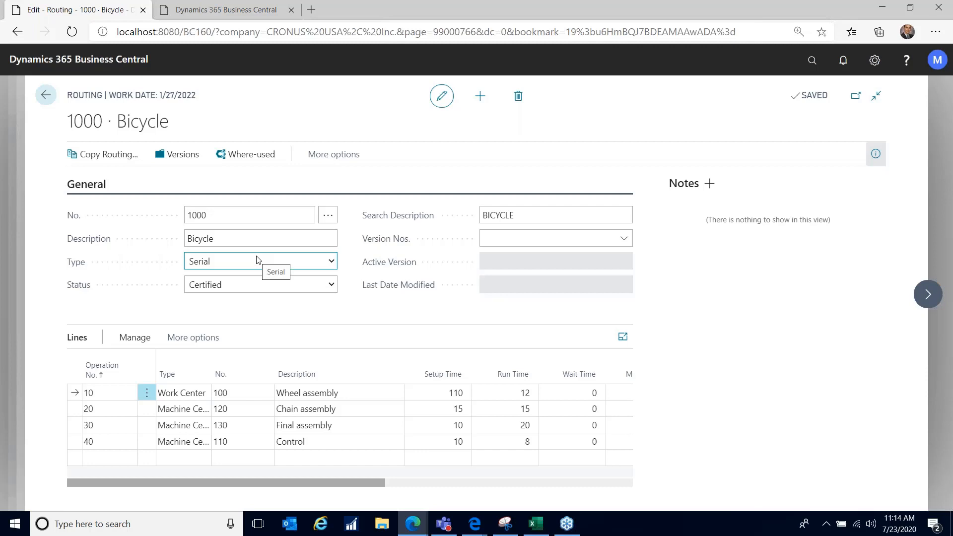
left_click(45, 96)
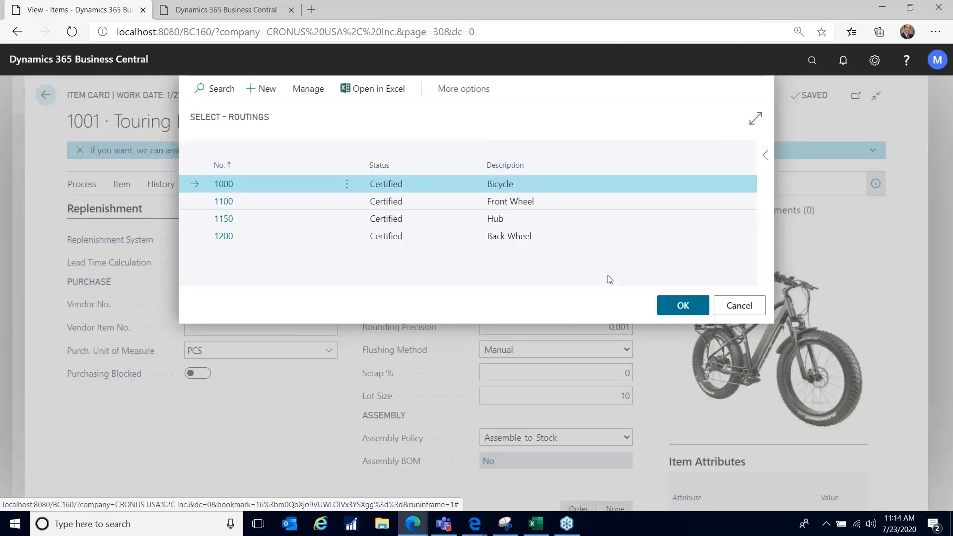
left_click(737, 305)
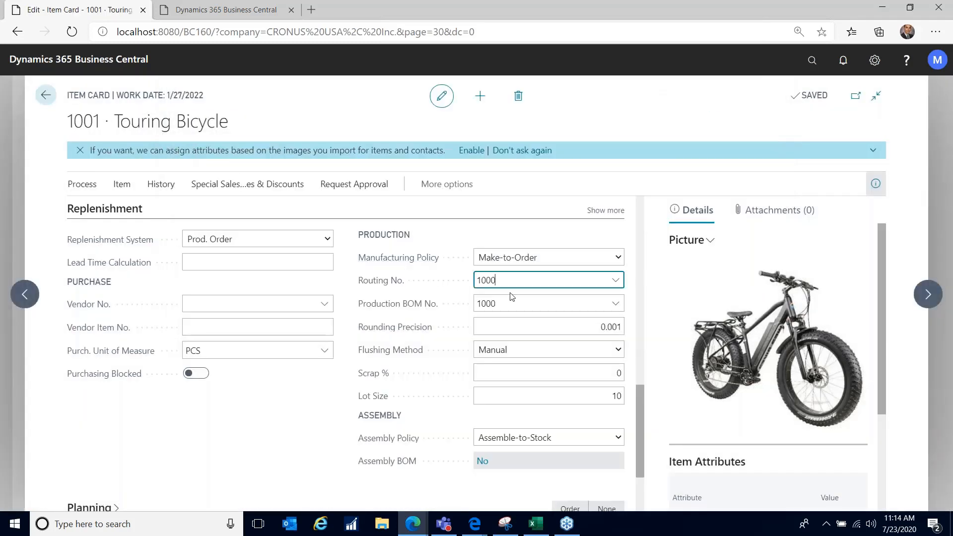
Step: Reopen the Bicycle BOM 1000 from the full list of production BOMs, and return to the Touring Bicycle's item card without changing the selection
left_click(615, 303)
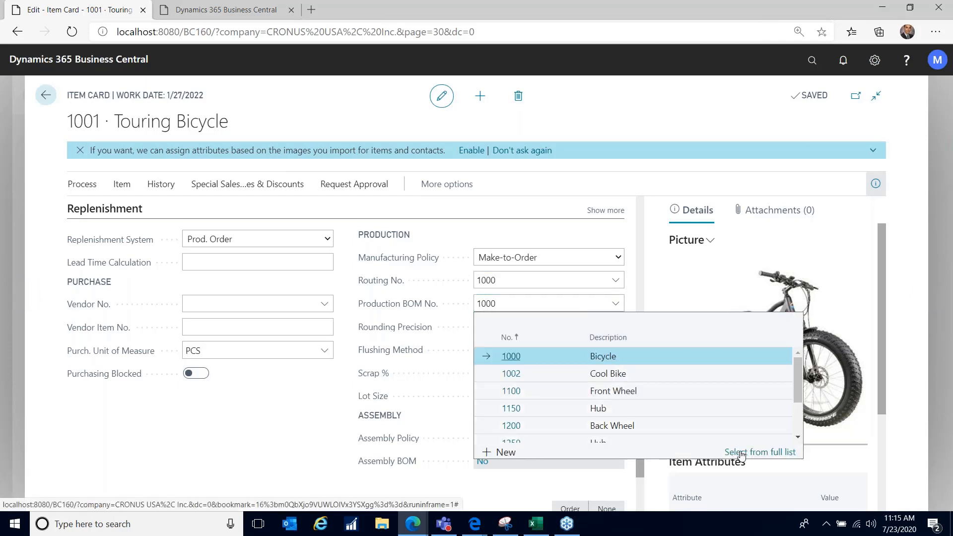
left_click(739, 452)
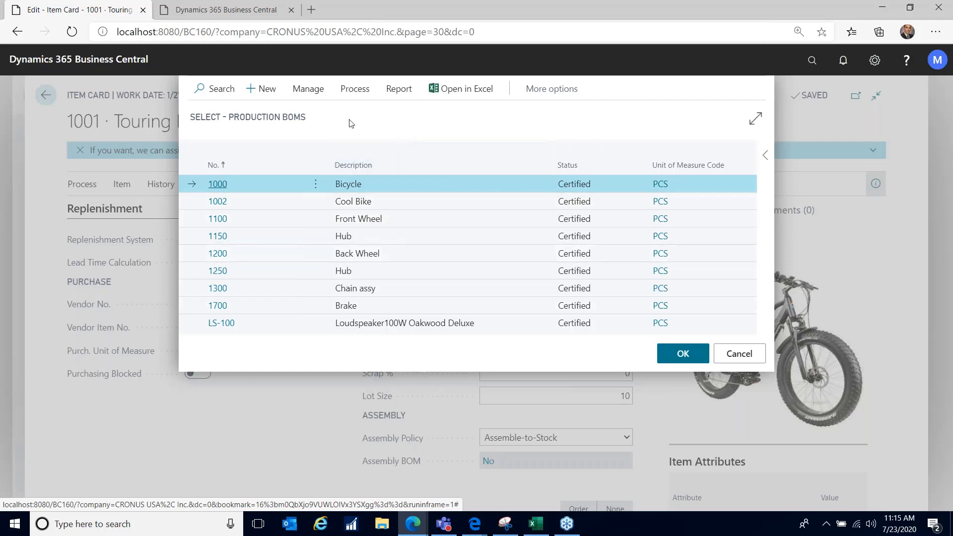
left_click(308, 89)
left_click(216, 114)
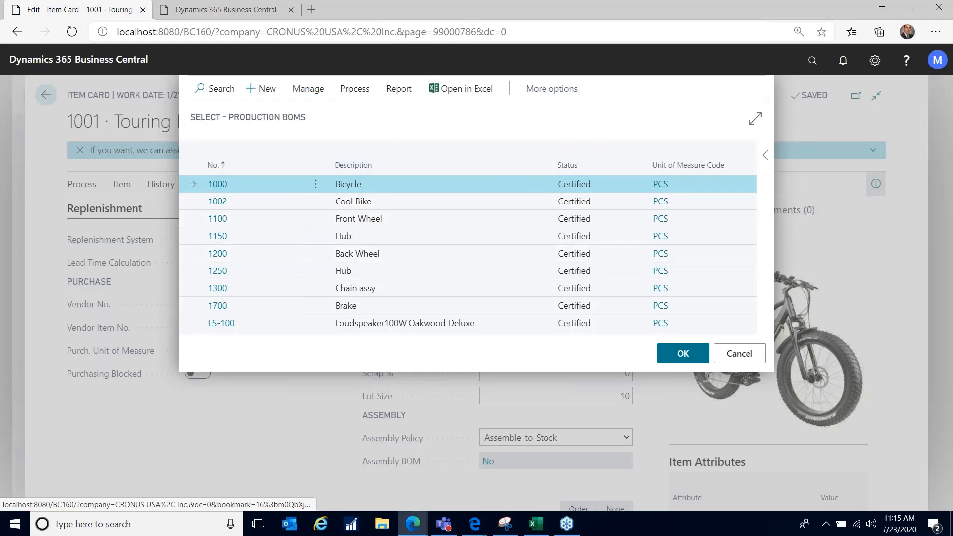
left_click(308, 89)
left_click(235, 115)
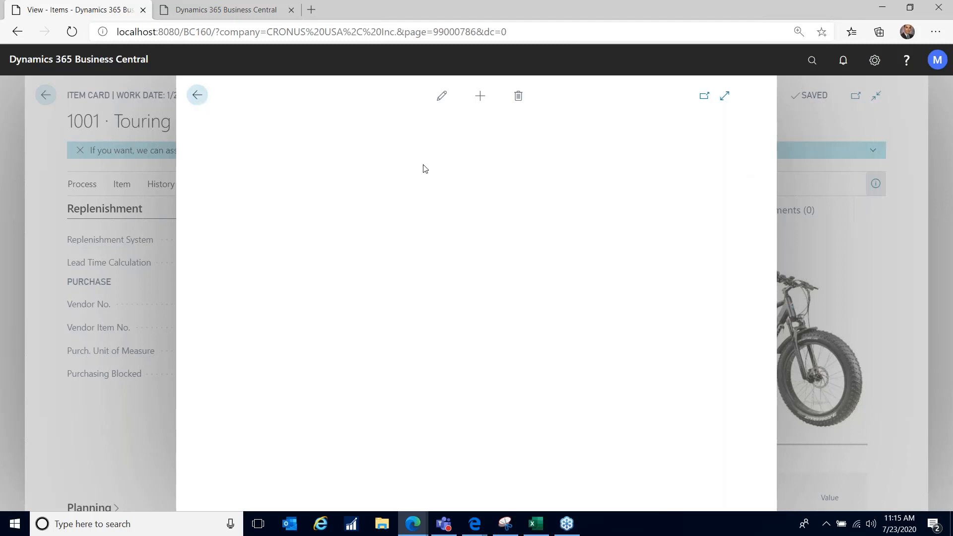
left_click(198, 96)
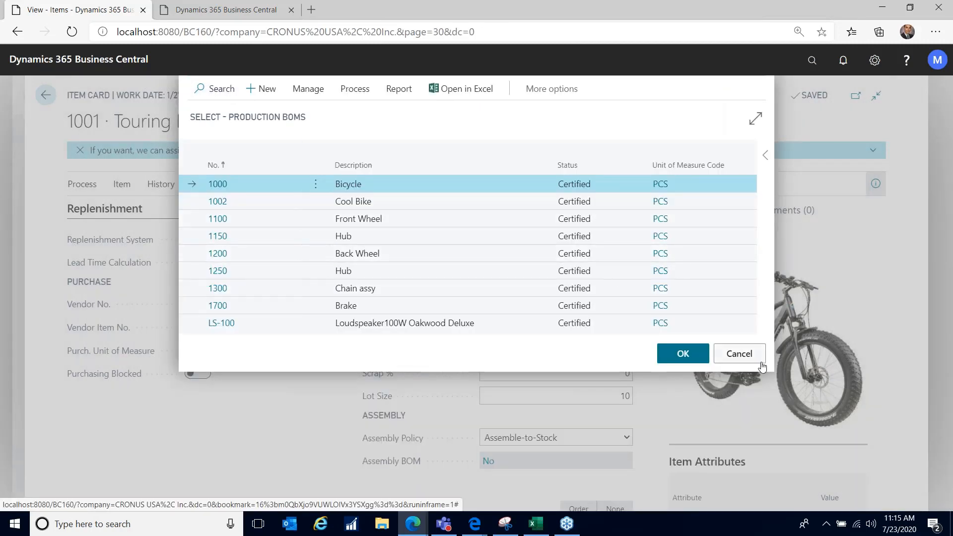
left_click(744, 356)
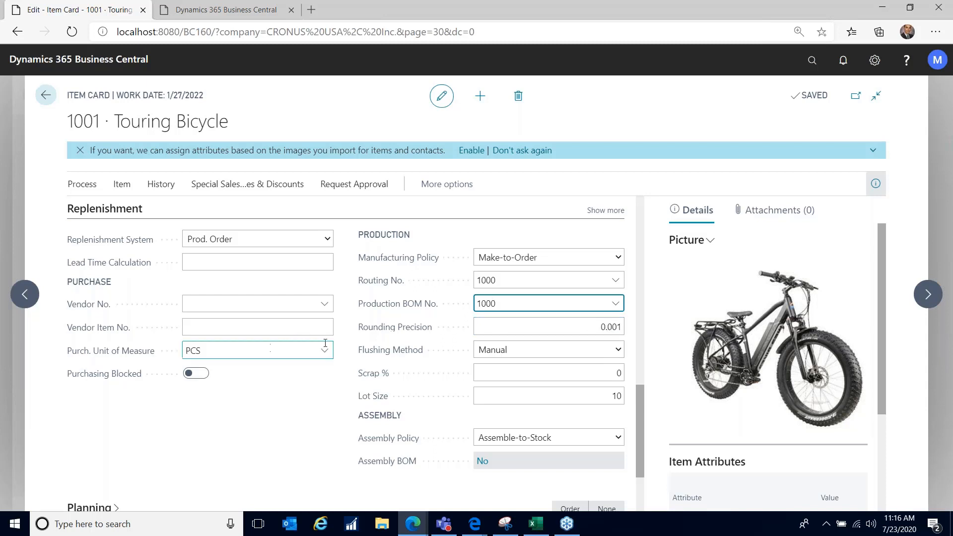
Step: Review the Touring Bicycle's rounding precision and the options available for its flushing method, keeping the current settings
left_click(593, 326)
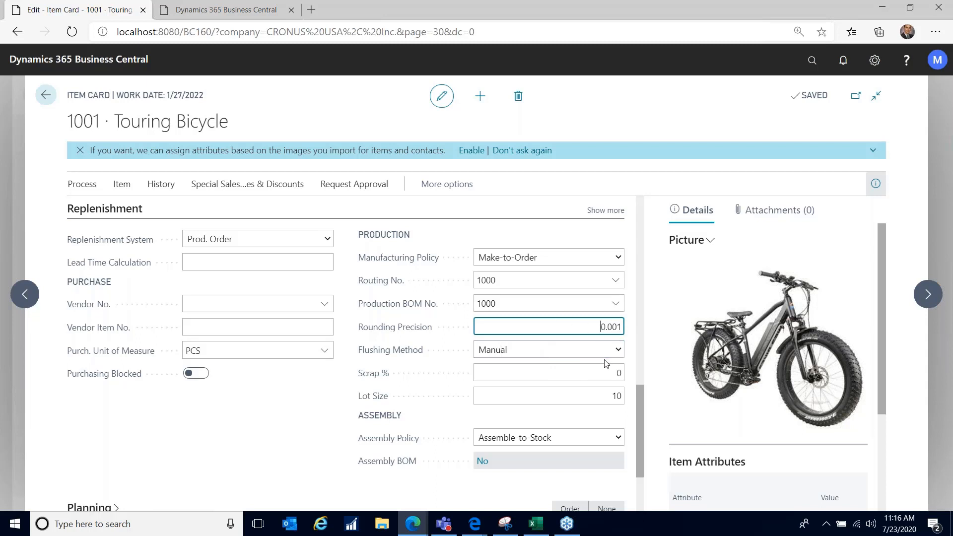
left_click(617, 350)
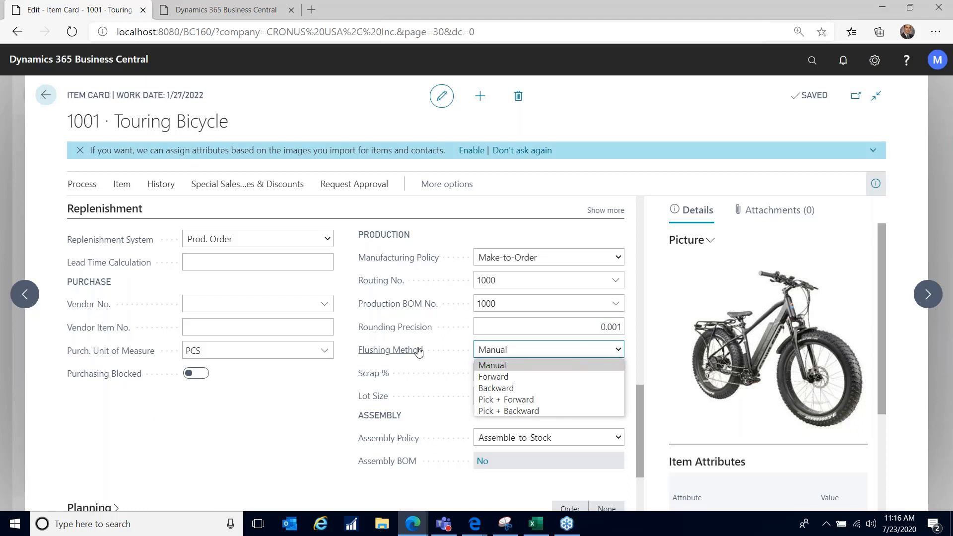
left_click(316, 413)
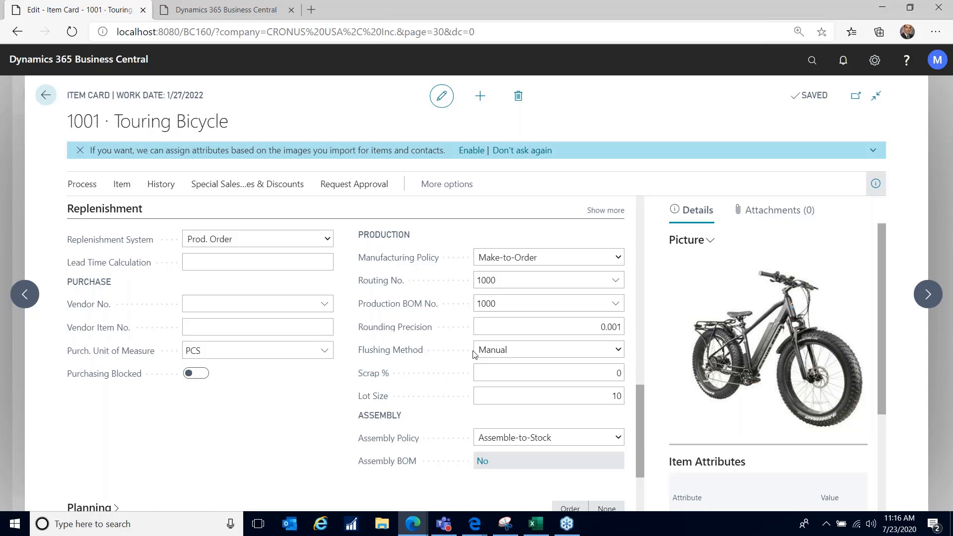
left_click(576, 283)
Step: Go back to the item list and select item 1150 Front Hub to view its invoicing and planning details
left_click(45, 97)
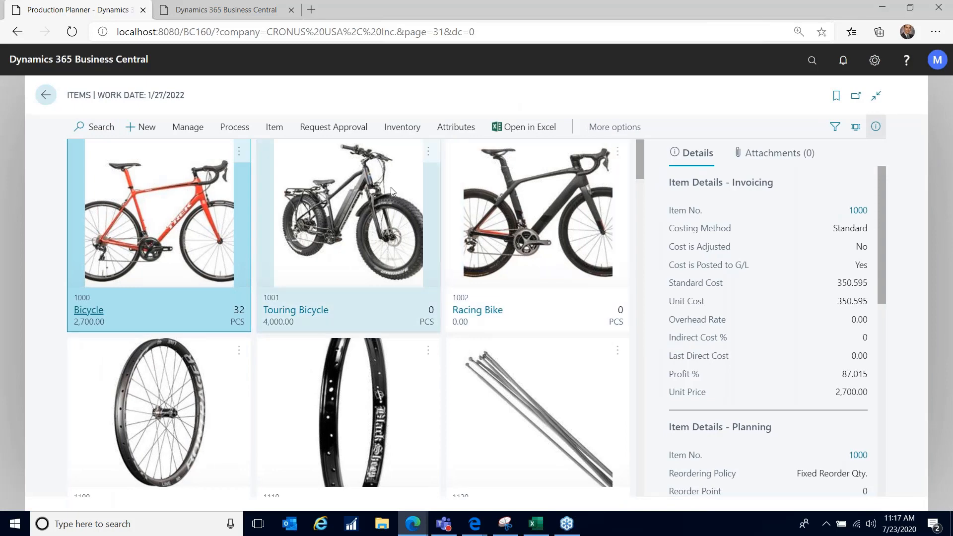
left_click_drag(641, 166, 638, 199)
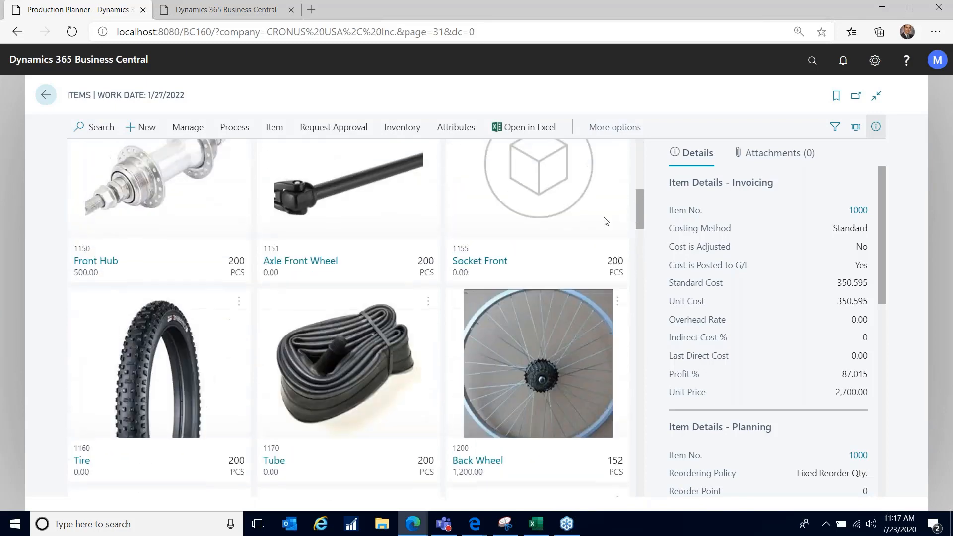
left_click(175, 206)
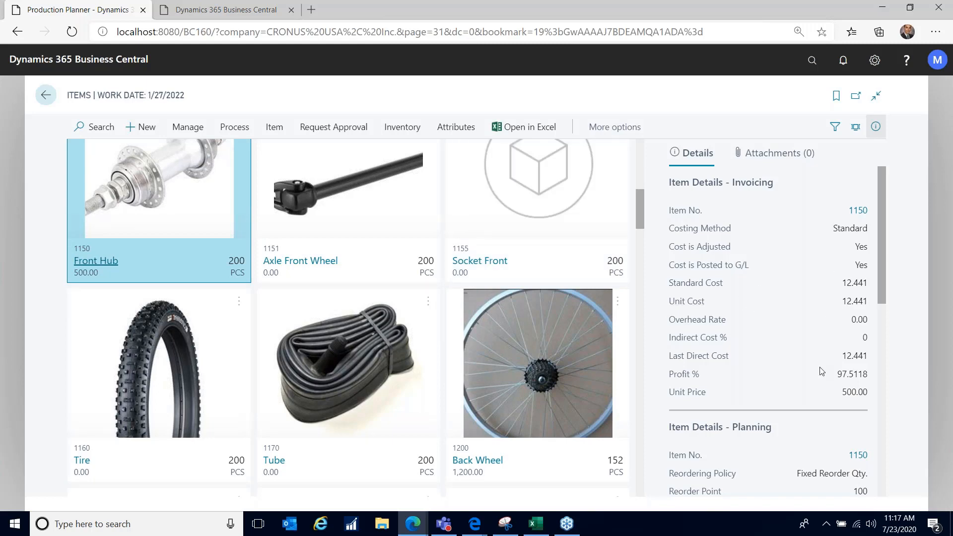
Step: Review the planning and invoicing details of item 1150 Front Hub, and open the item card of 1001 Touring Bicycle
left_click_drag(882, 282, 911, 392)
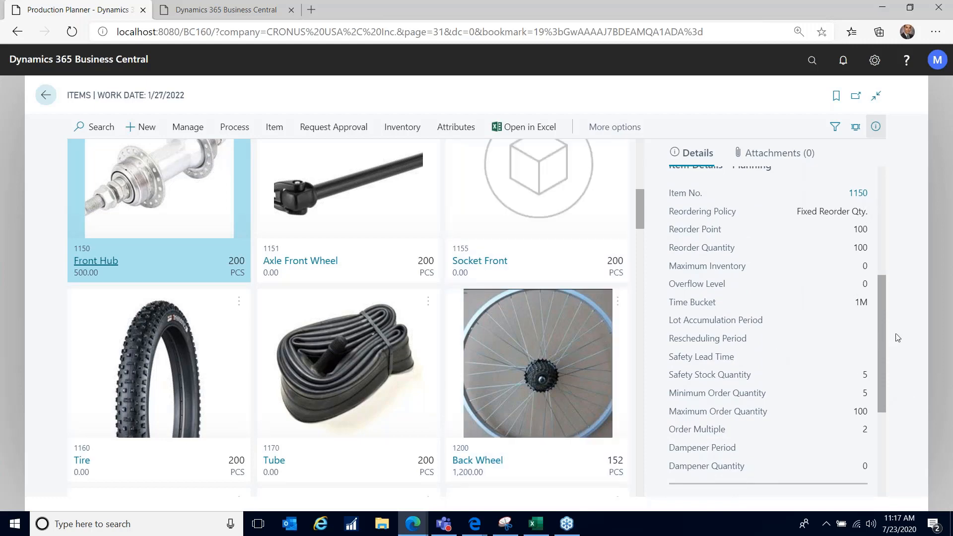
left_click_drag(881, 349, 880, 266)
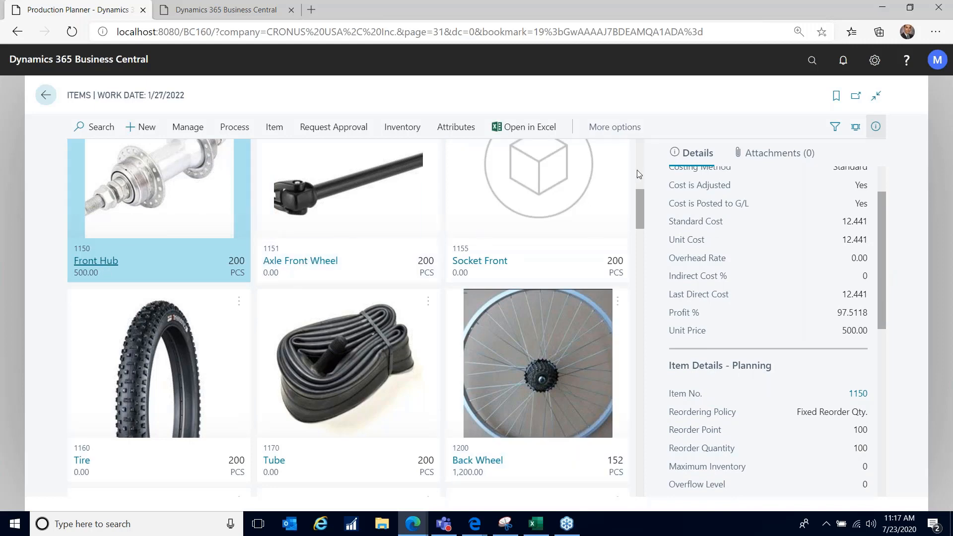
left_click_drag(639, 204, 637, 156)
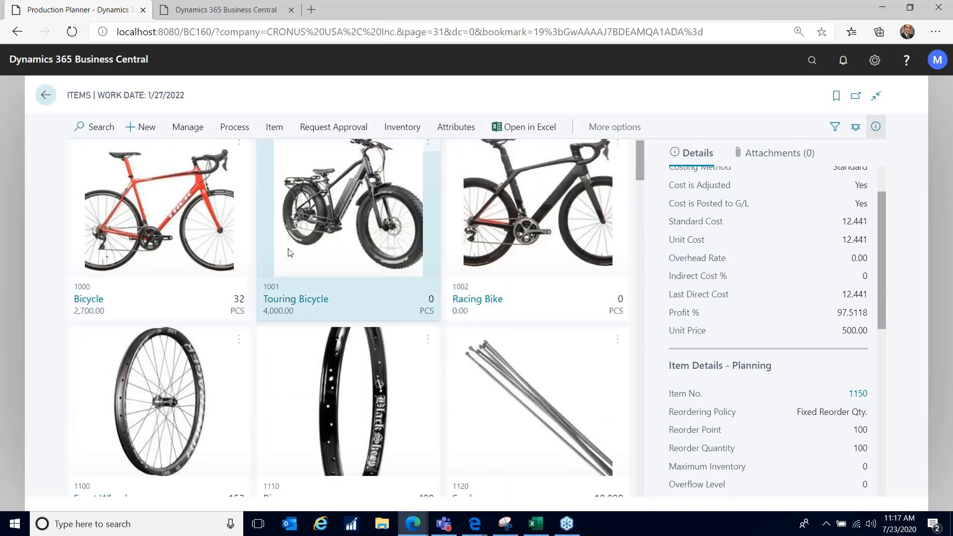
left_click(327, 248)
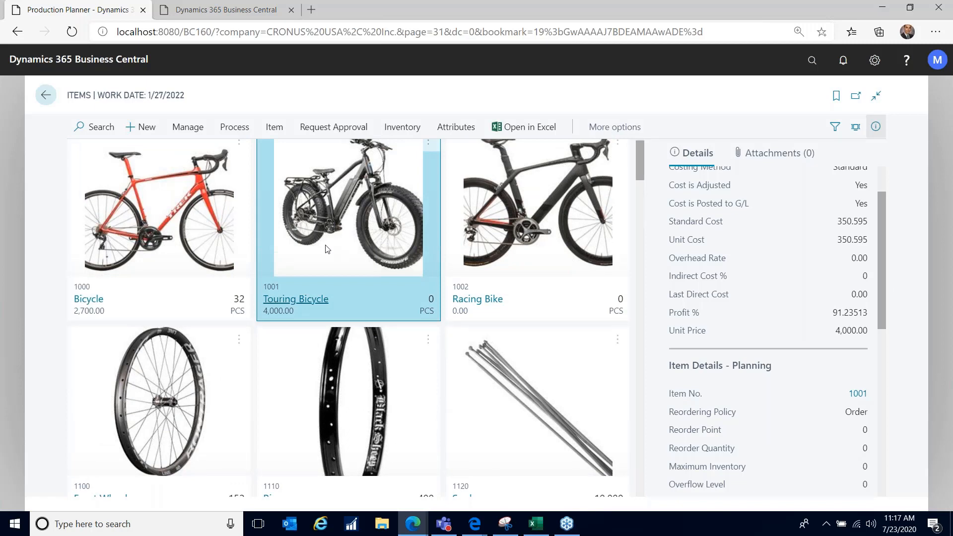
left_click(312, 299)
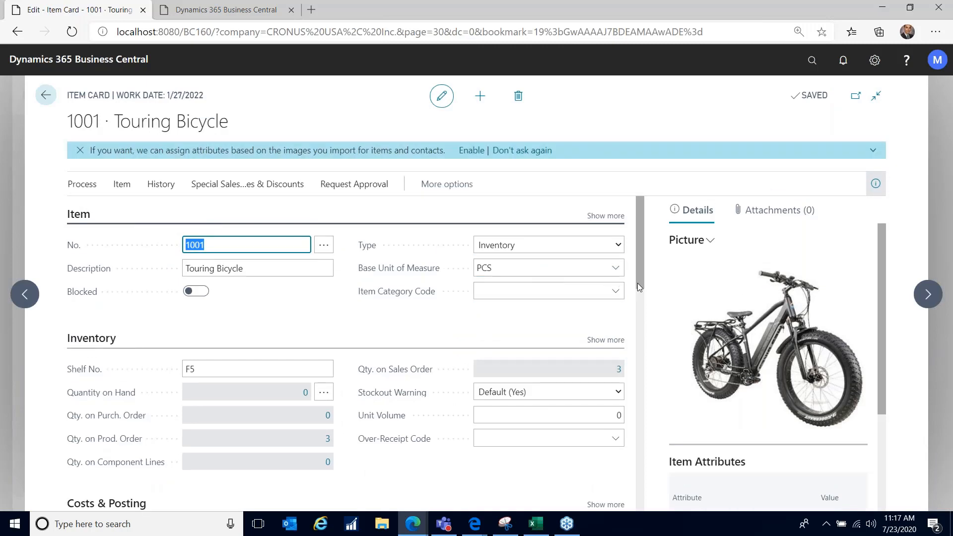
Step: Try a lead time calculation of 1w in the Touring Bicycle's replenishment settings, and clear the entry again
left_click_drag(639, 287, 641, 445)
left_click(211, 389)
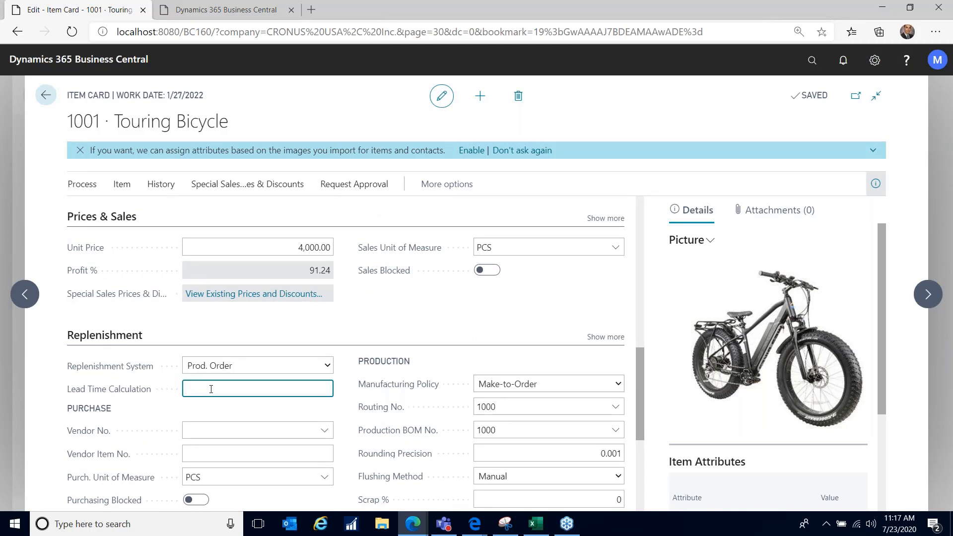
type("1w")
key("BackSpace")
key("BackSpace")
Step: Browse forward through the Racing Bike and Front Wheel item cards to the replenishment settings of 1110 Rim
left_click(927, 298)
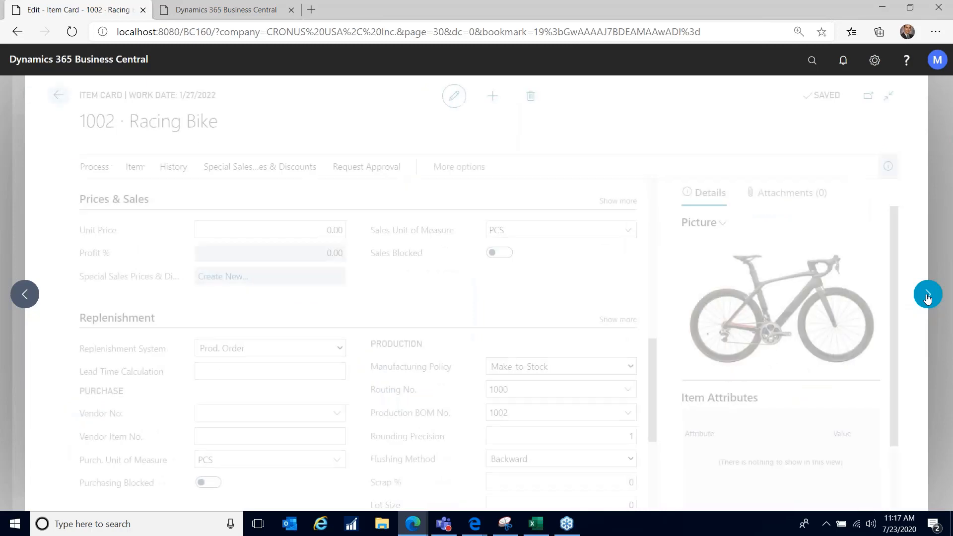
left_click(927, 298)
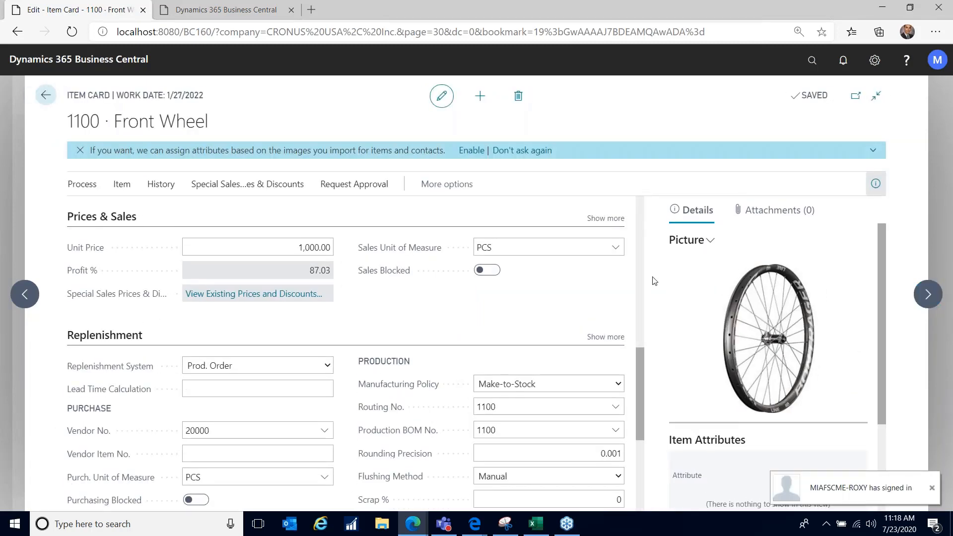
left_click(927, 297)
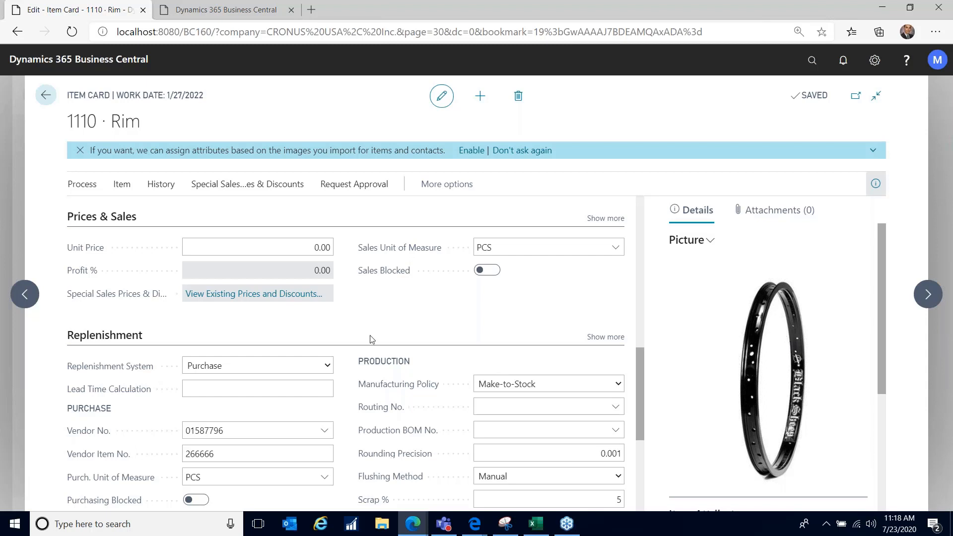
Step: Try a lead time calculation of 6w in the Rim's replenishment settings, and clear the entry again
left_click(280, 388)
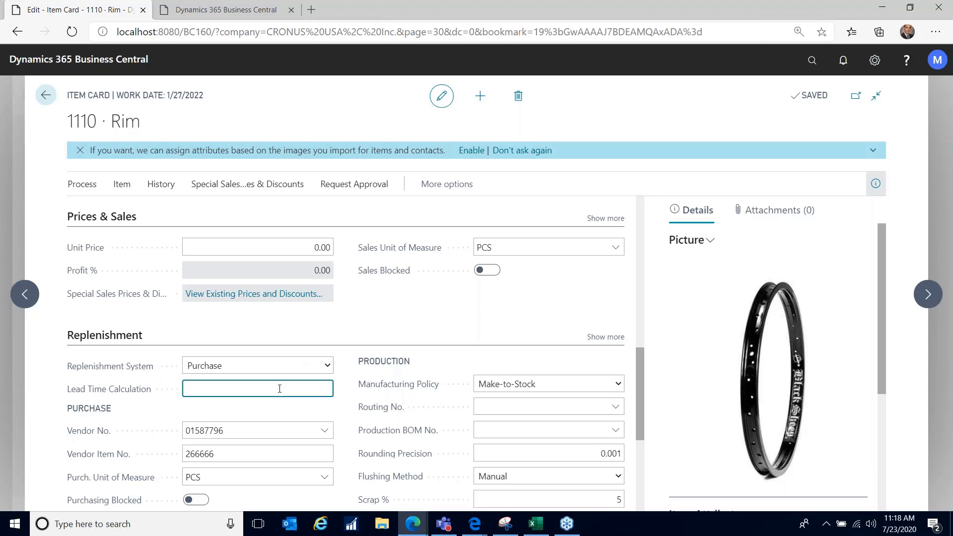
type("6w")
key("BackSpace")
key("BackSpace")
mouse_move(366, 380)
Step: Return to the home page, and open Bicycle BOM 1000 from the production BOM list to view its component lines
left_click(46, 94)
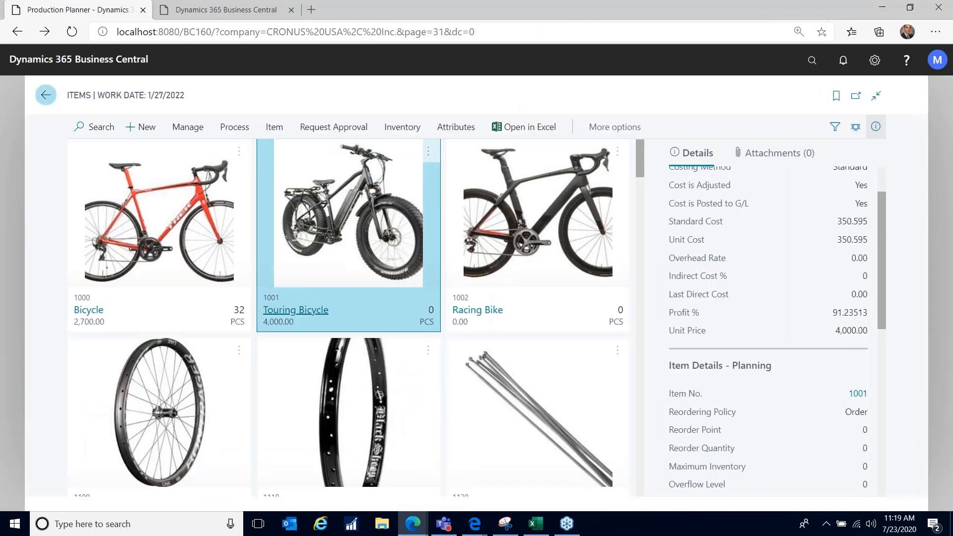
left_click(45, 95)
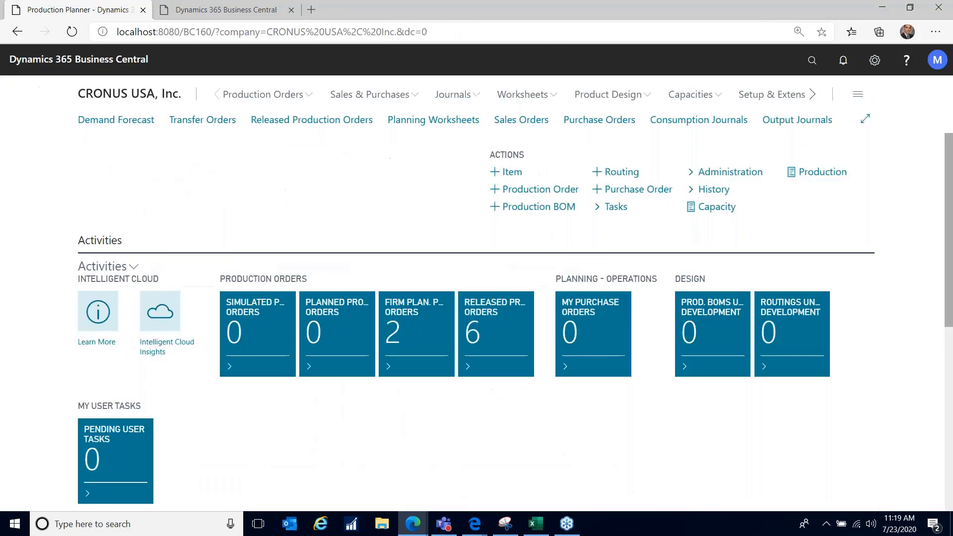
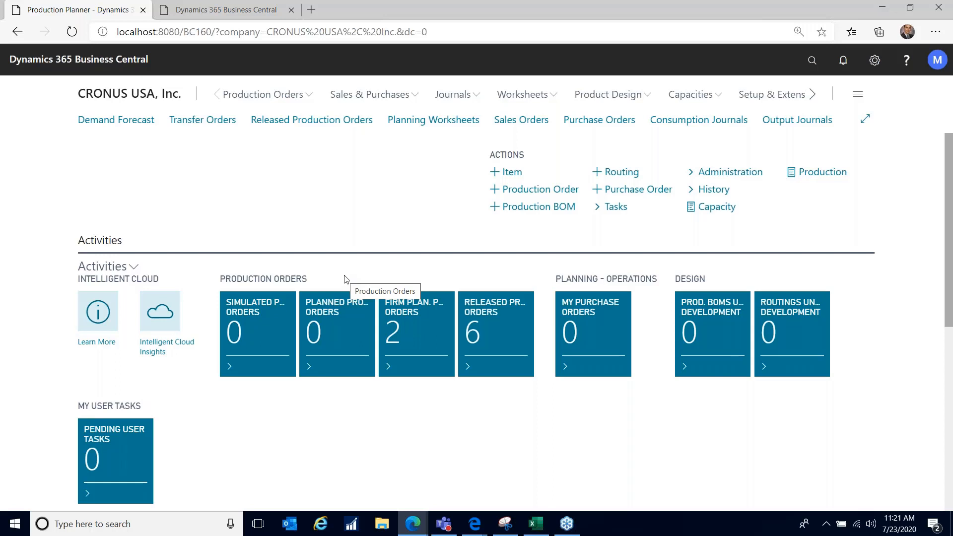
left_click(618, 94)
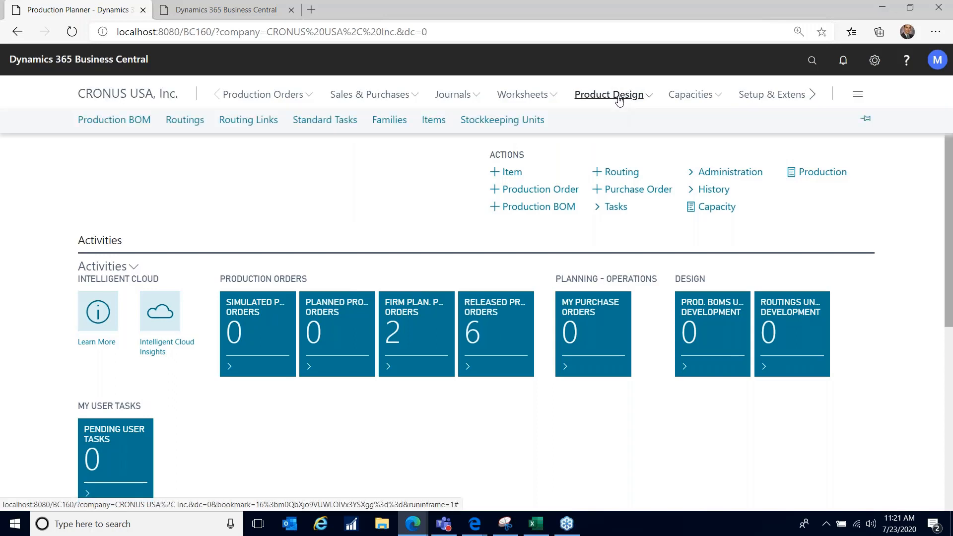
left_click(137, 124)
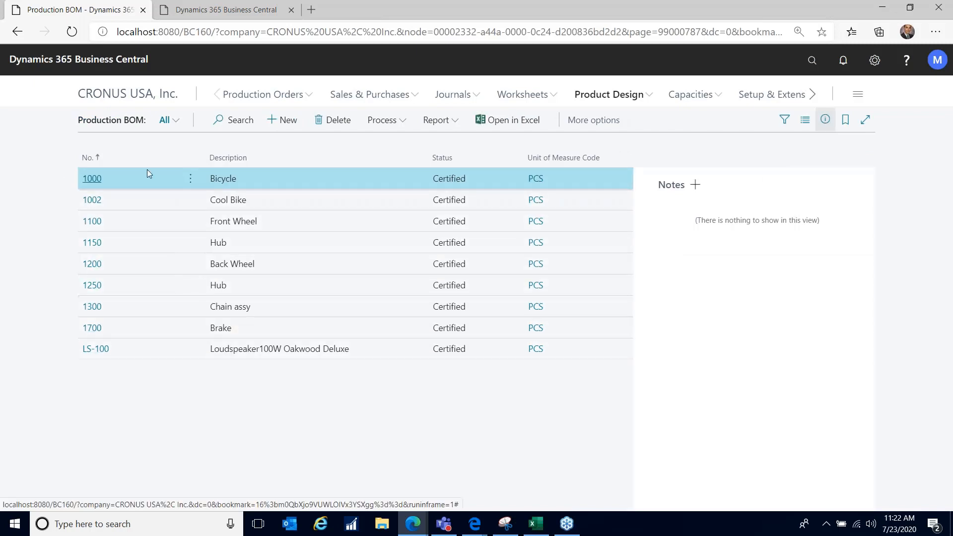
left_click(92, 178)
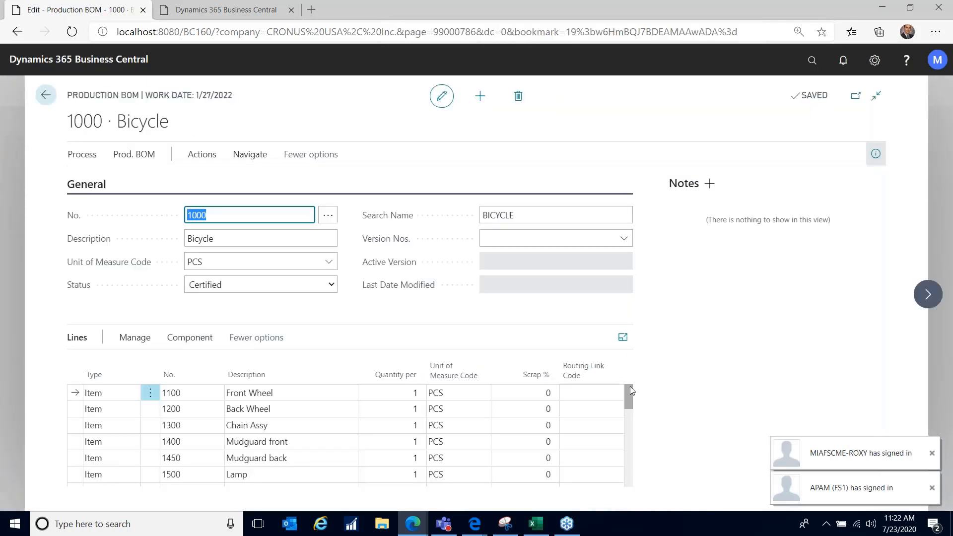
left_click_drag(630, 392, 635, 362)
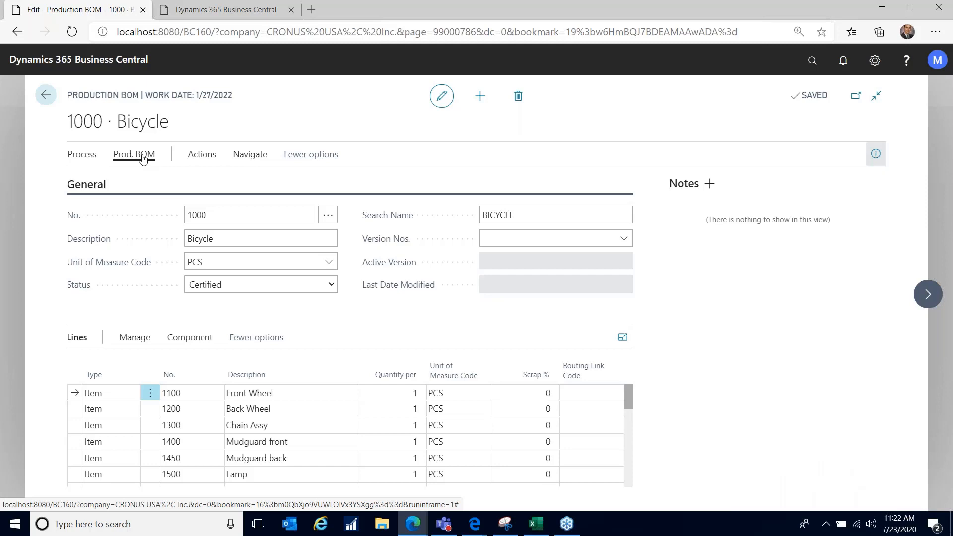
Step: Review the comment, copy, version and where-used actions available for the Bicycle production BOM
left_click(143, 157)
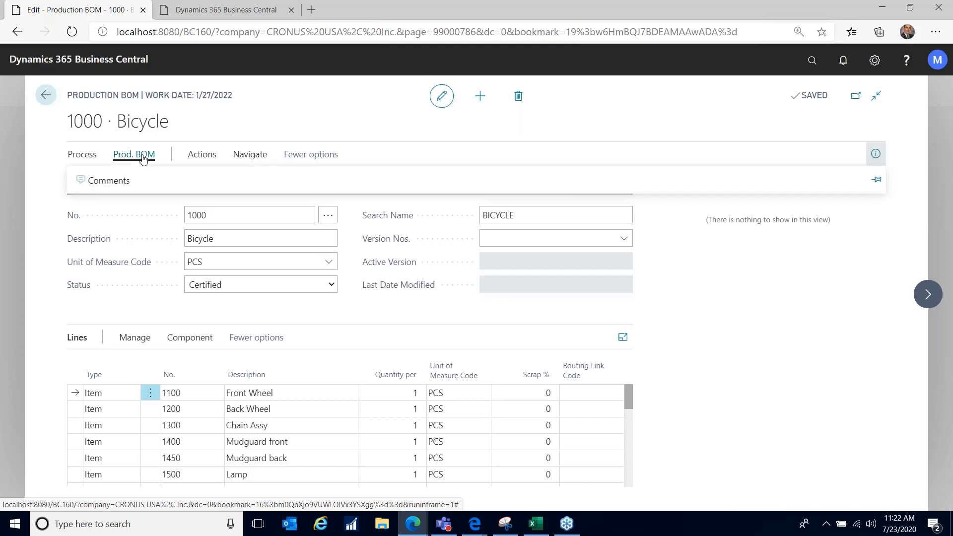
left_click(90, 158)
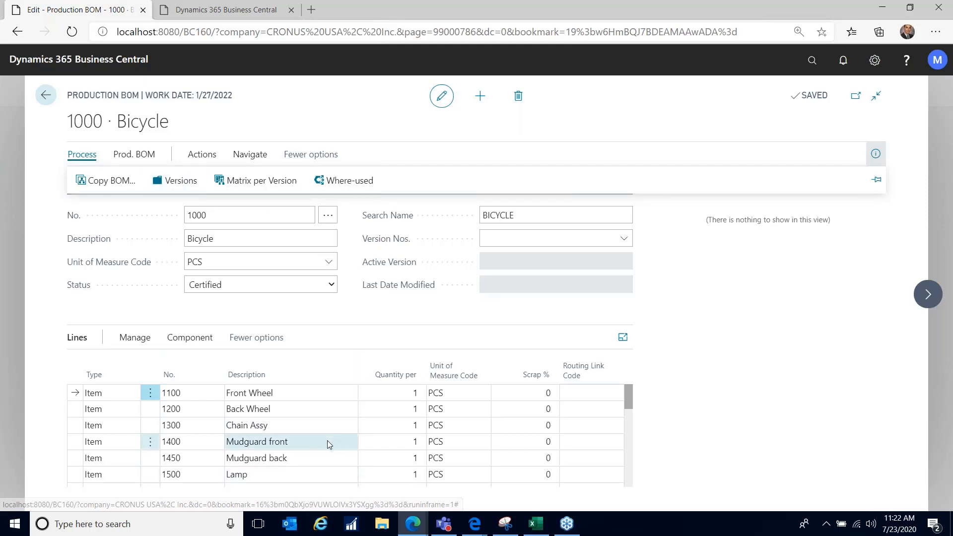
left_click(422, 427)
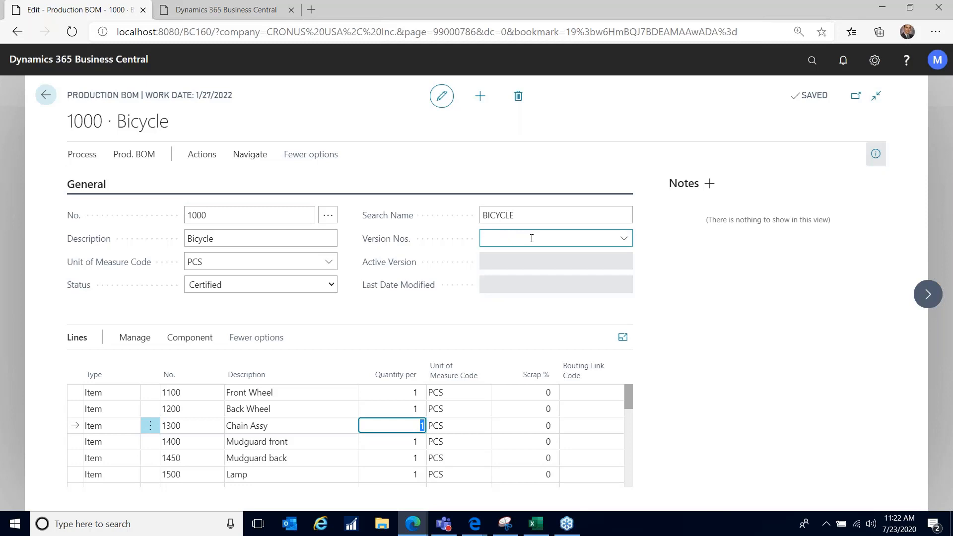
Step: Show the Bicycle BOM's matrix per version for a single level, and return to the BOM
left_click(87, 155)
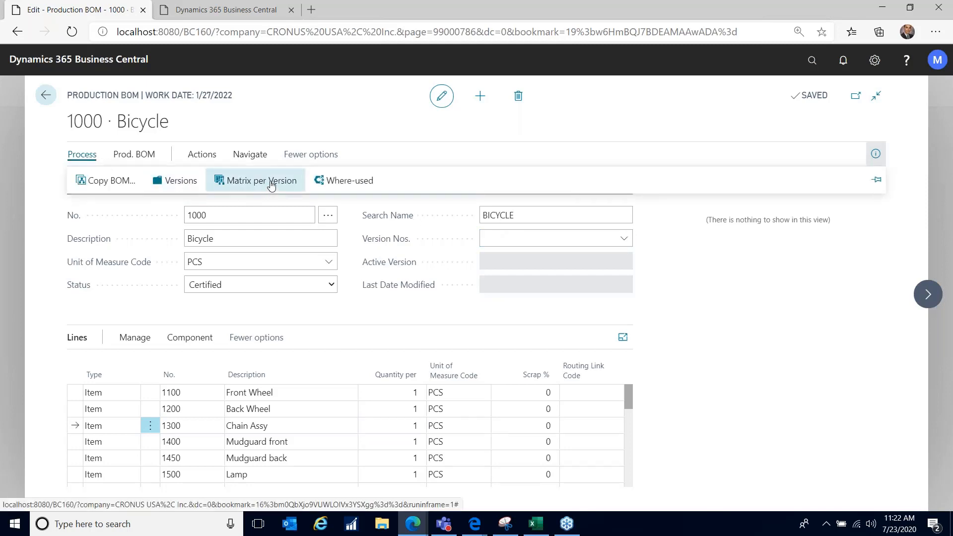
left_click(271, 182)
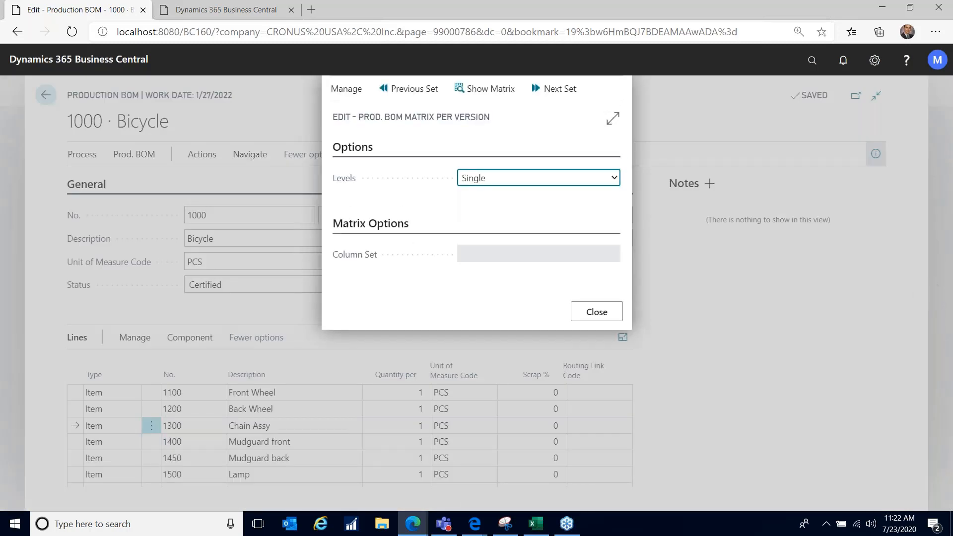
left_click(498, 93)
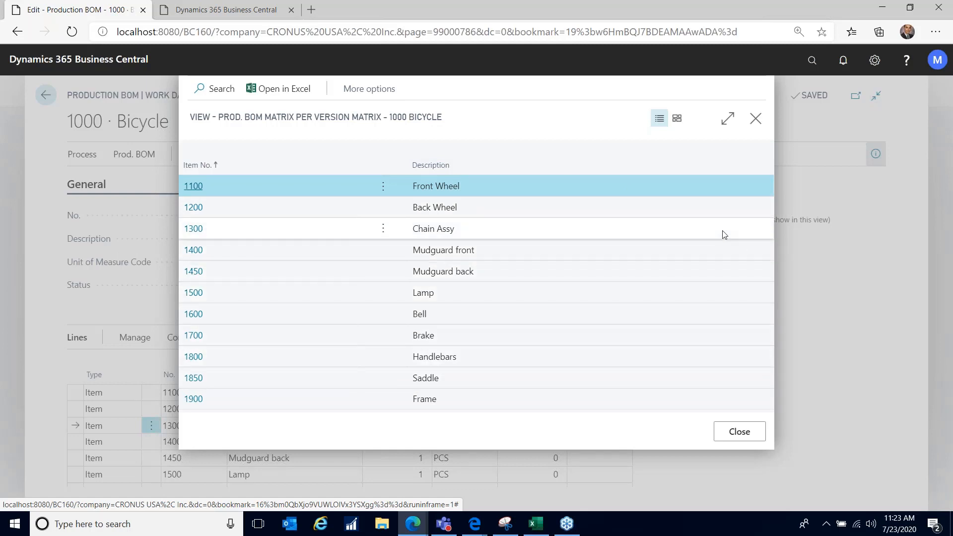
left_click(736, 432)
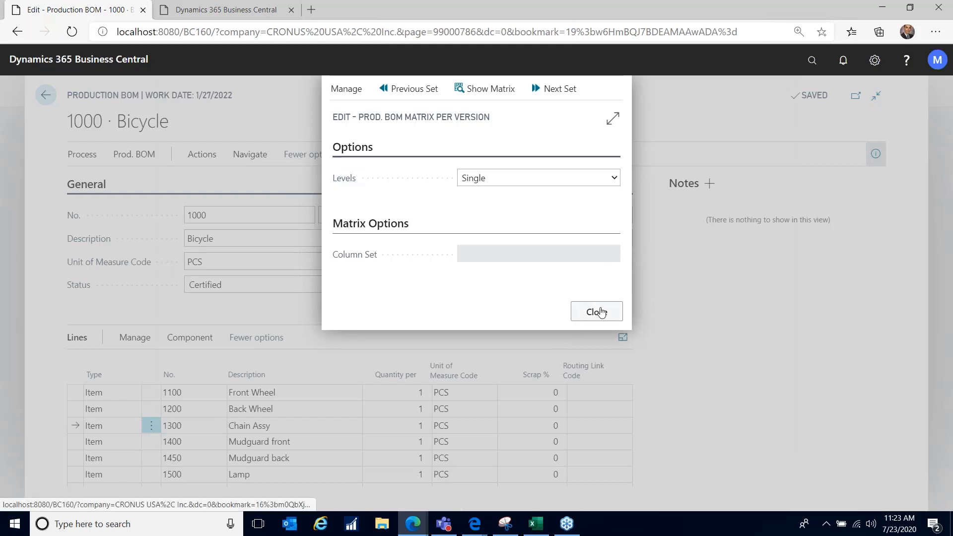
left_click(600, 311)
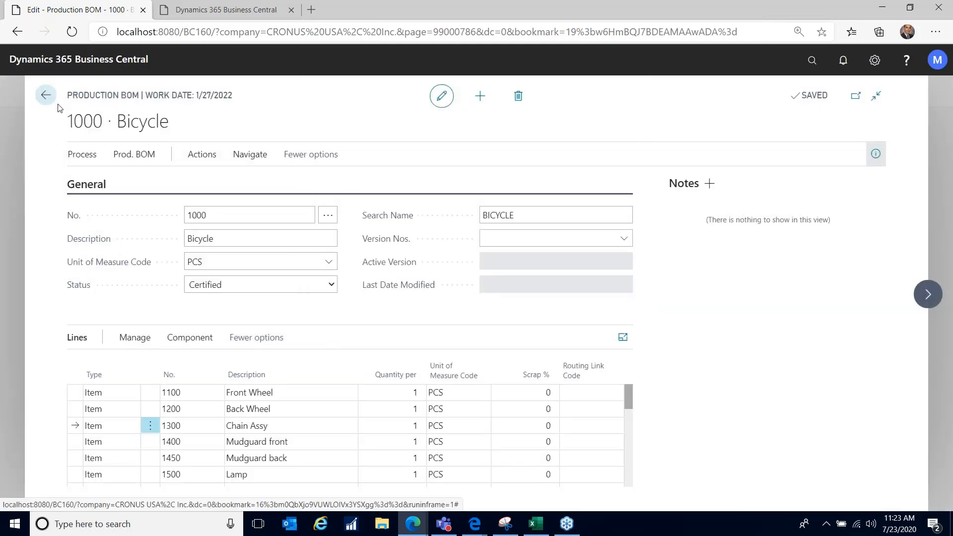
Step: Leave the Bicycle BOM, go back to the home page and open the list of routings
left_click(46, 95)
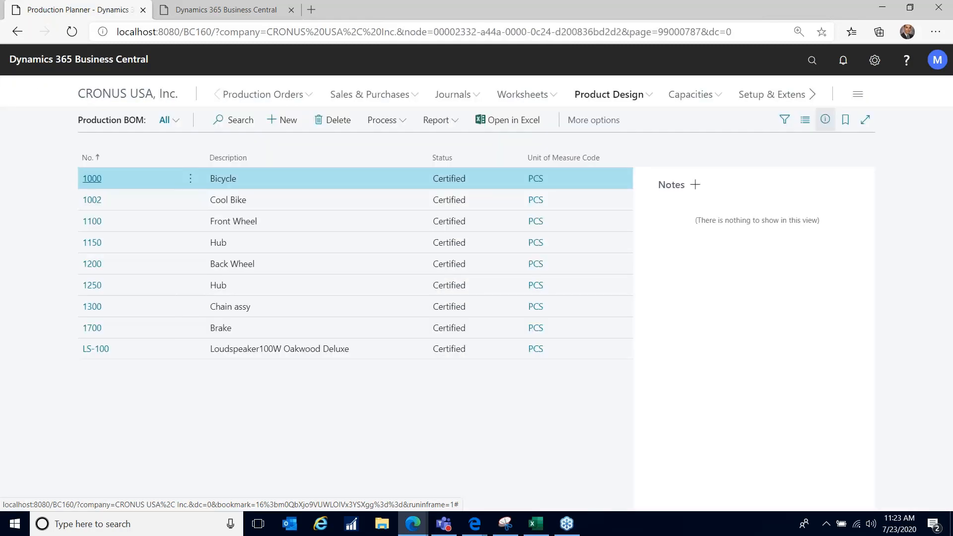
left_click(121, 98)
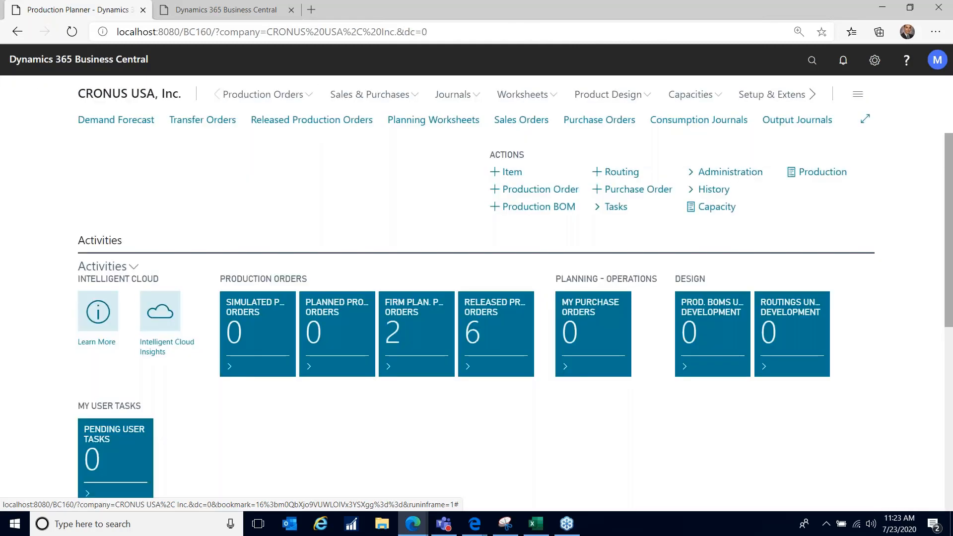
left_click(629, 98)
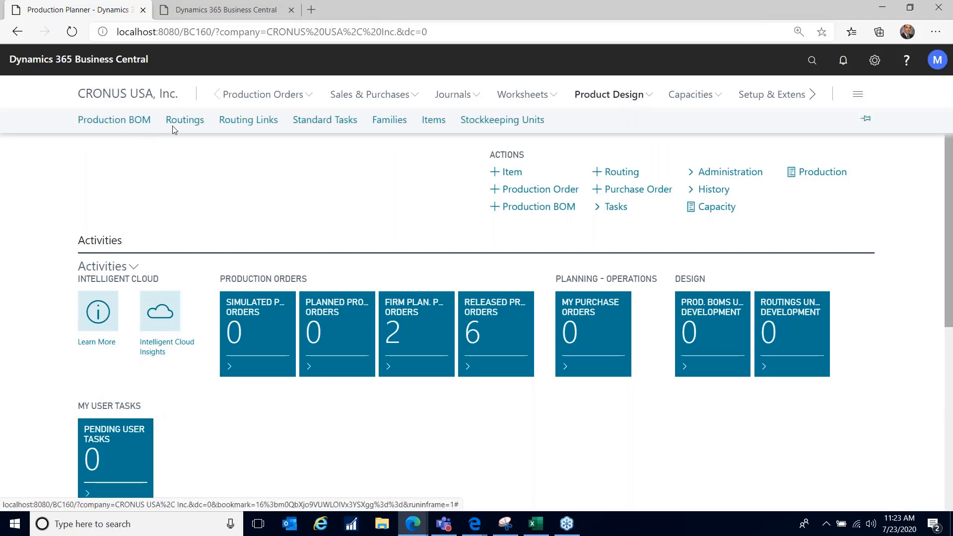
left_click(186, 120)
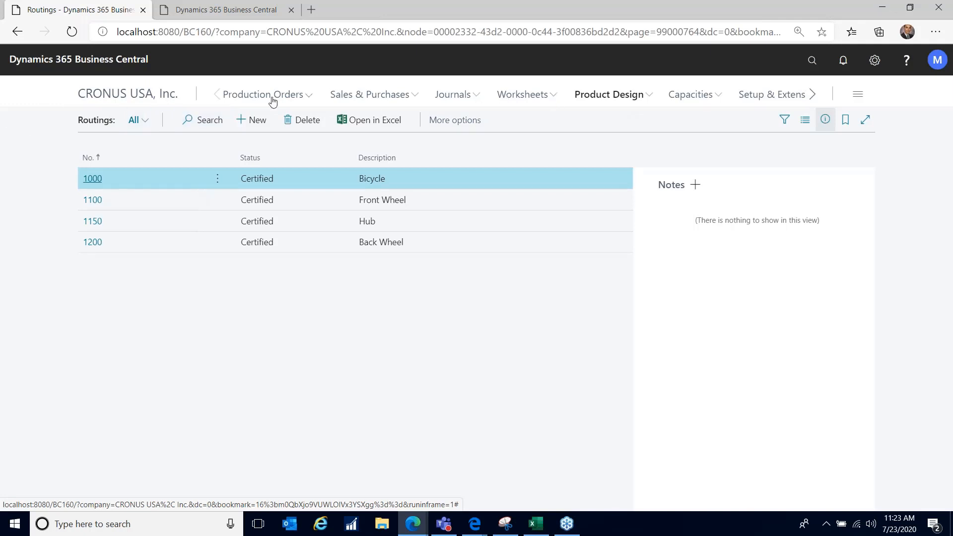
Step: Bookmark the production BOM list to the Role Center, and expand the home page's links to show the bookmark
left_click(147, 96)
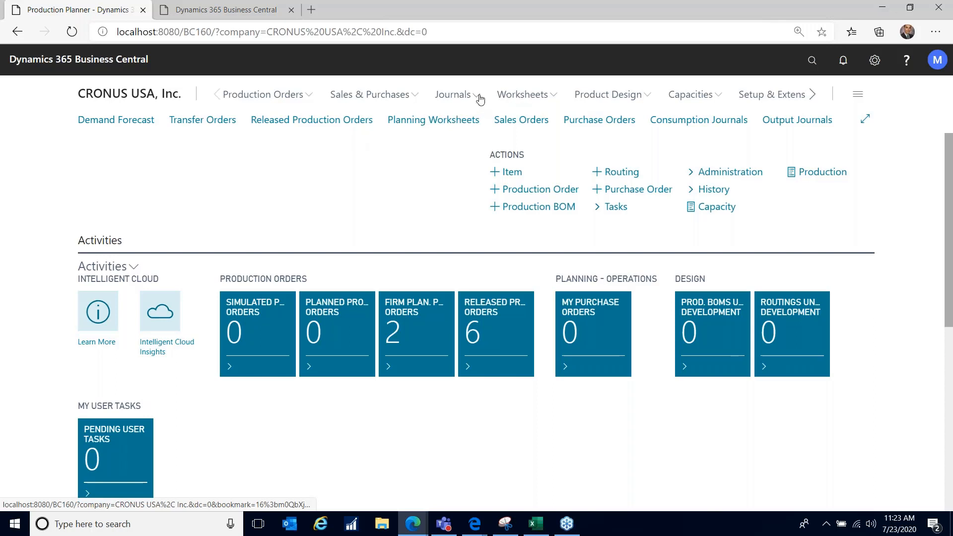
left_click(629, 99)
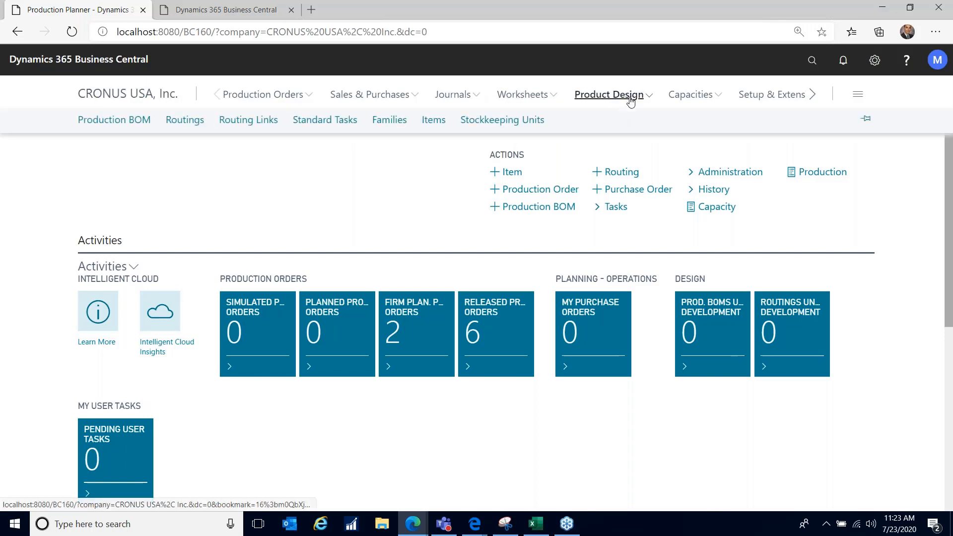
left_click(121, 124)
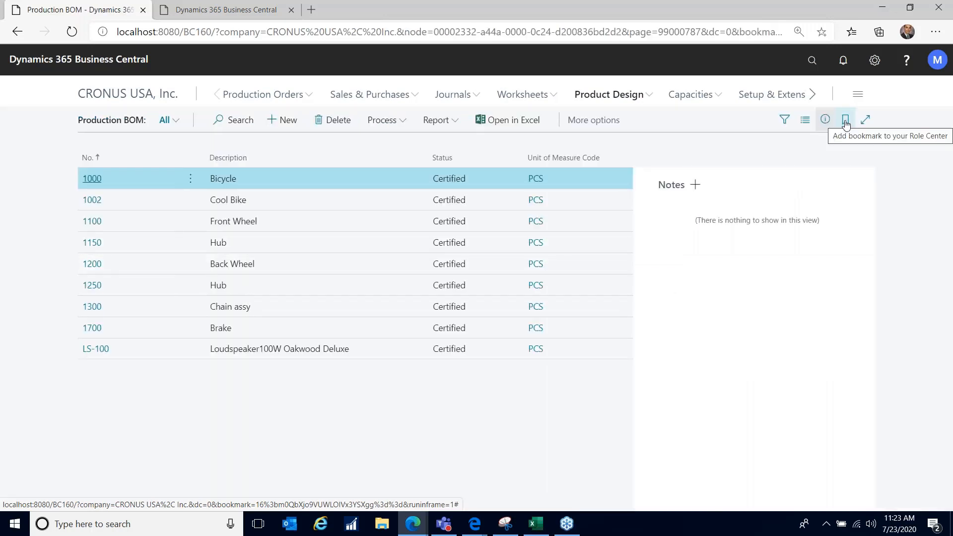
left_click(845, 122)
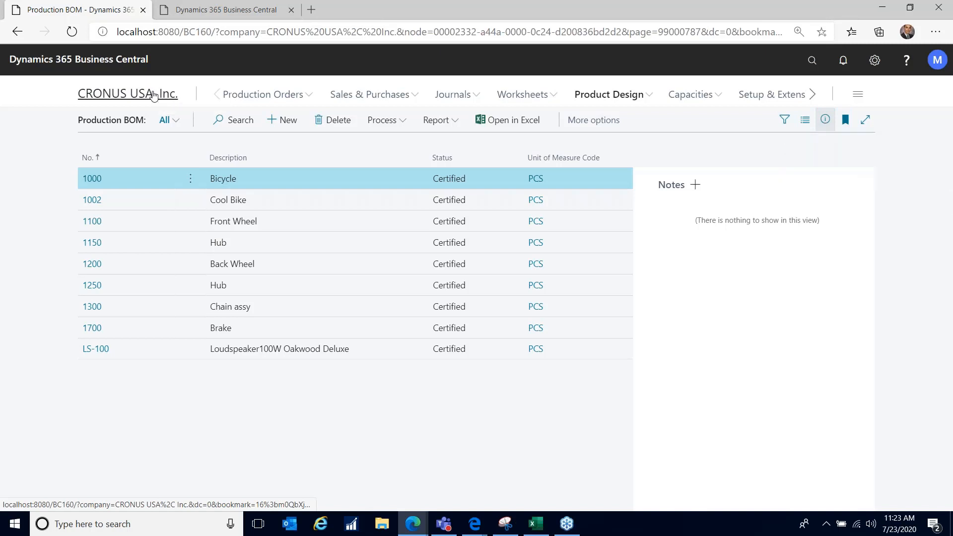
left_click(154, 94)
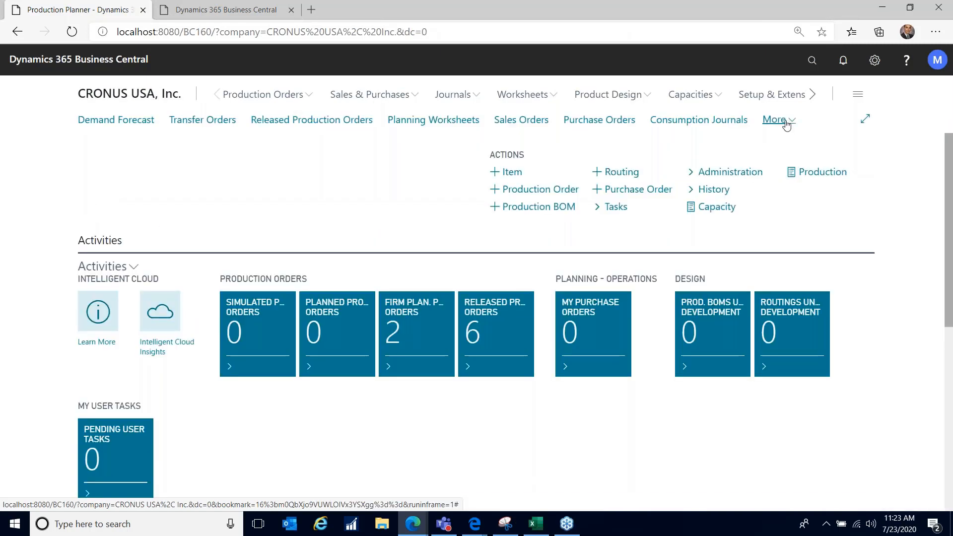
left_click(778, 121)
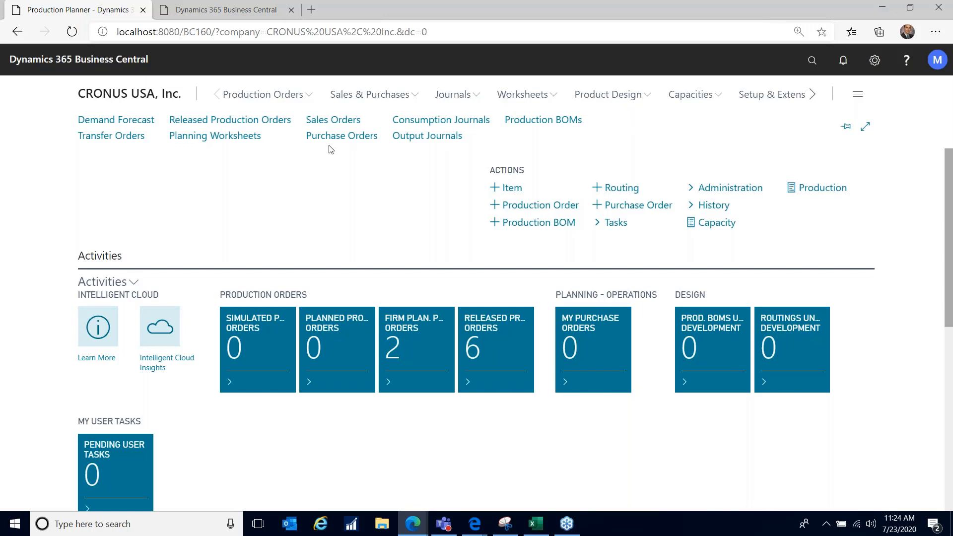
Step: Remove the production BOM list's bookmark from the Role Center, and return to the home page
left_click(819, 191)
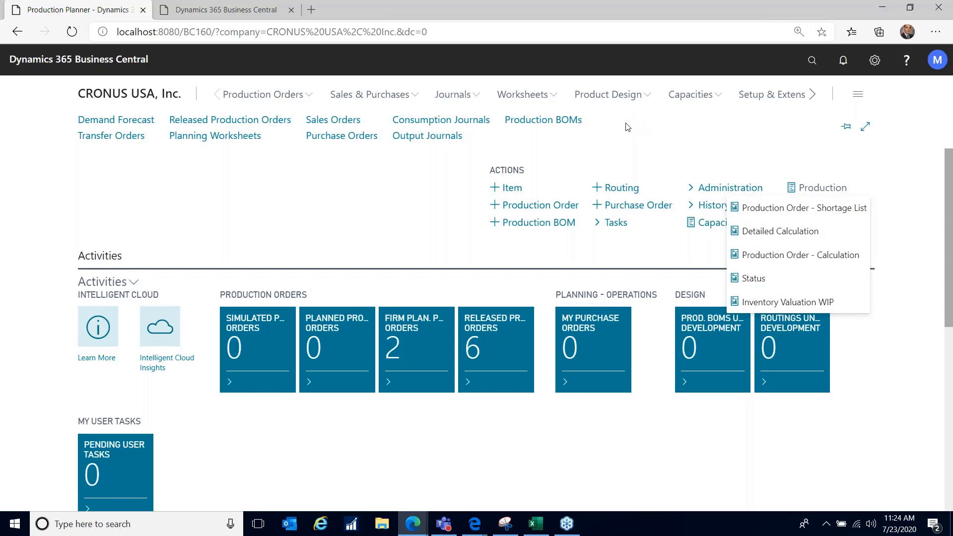
left_click(573, 122)
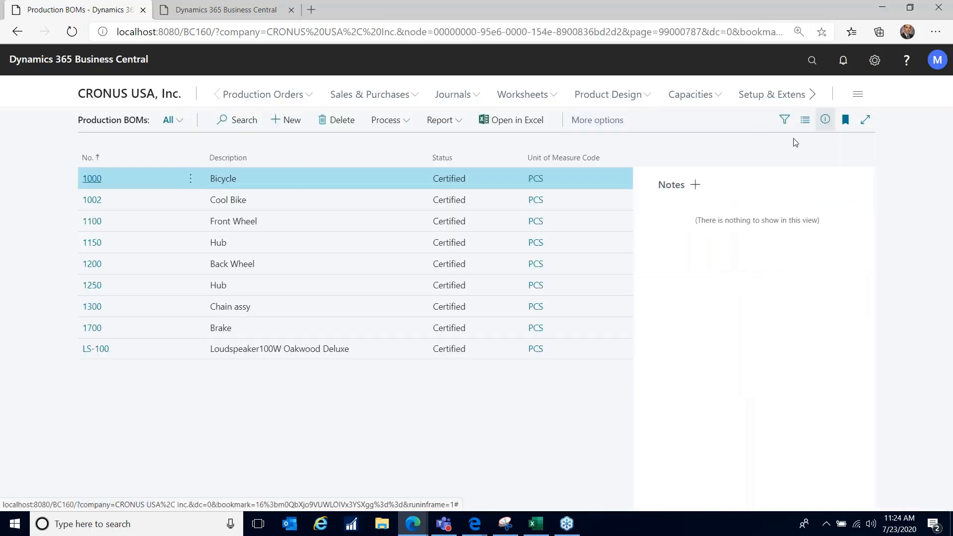
left_click(844, 121)
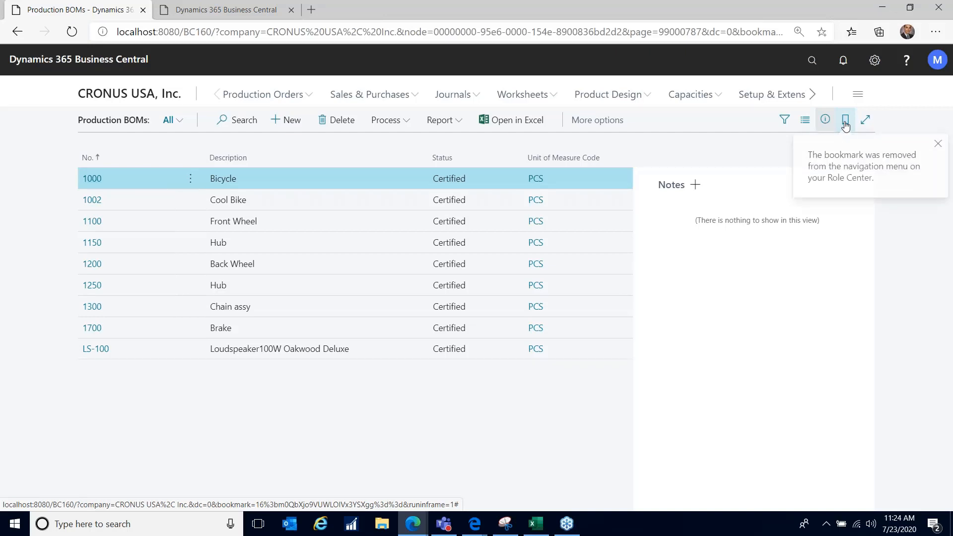
left_click(165, 99)
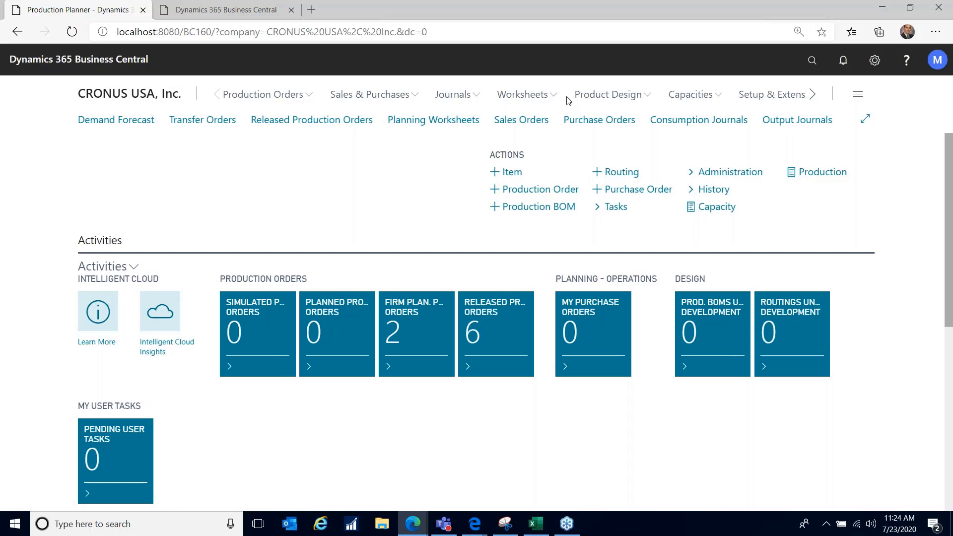
Step: Review the item lines and quantities of the open sales orders for The Cannon Group PLC and Selangorian Ltd., and return to the sales order list
left_click(522, 123)
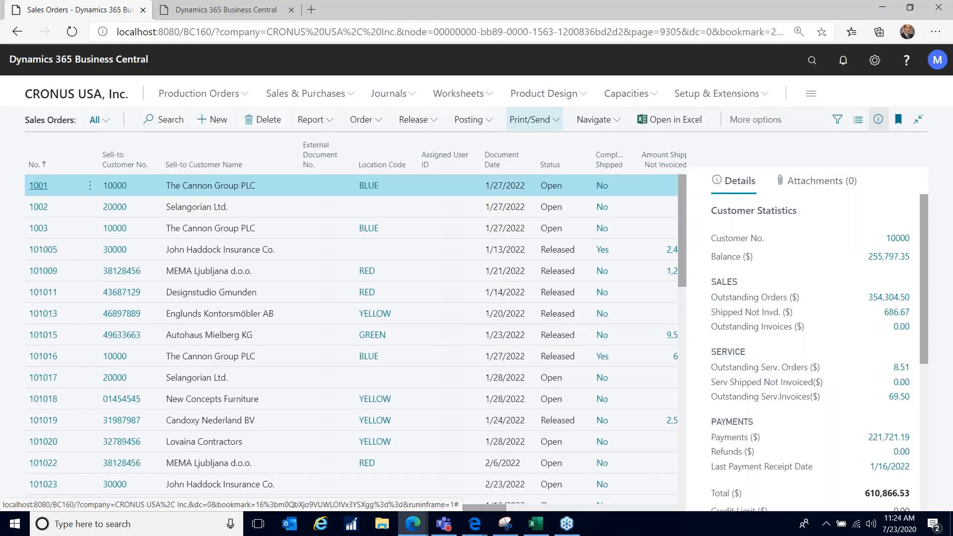
left_click(38, 188)
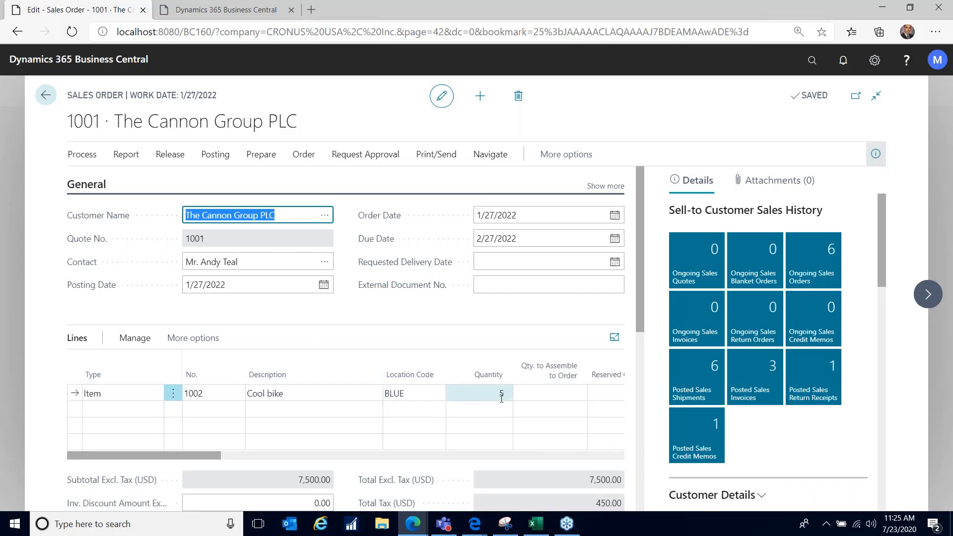
left_click(45, 97)
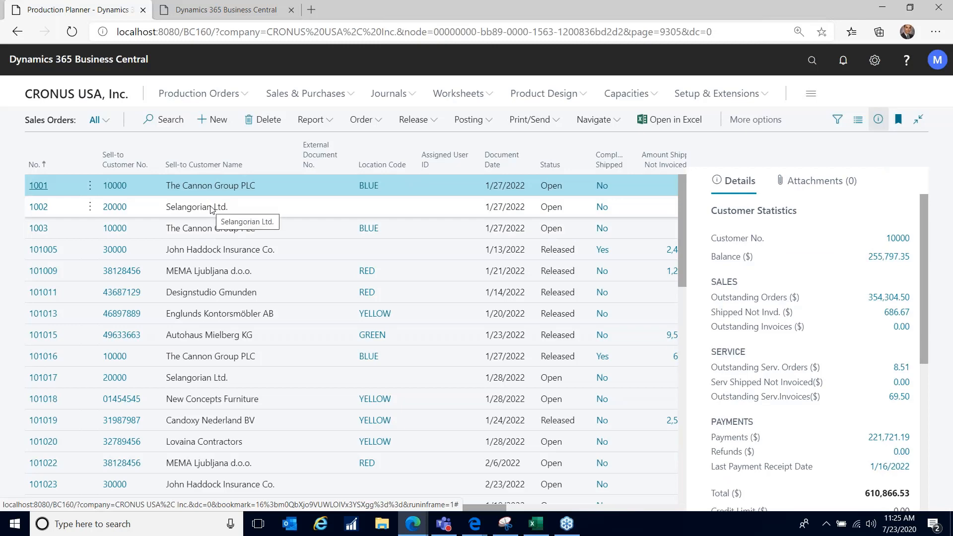
left_click(36, 210)
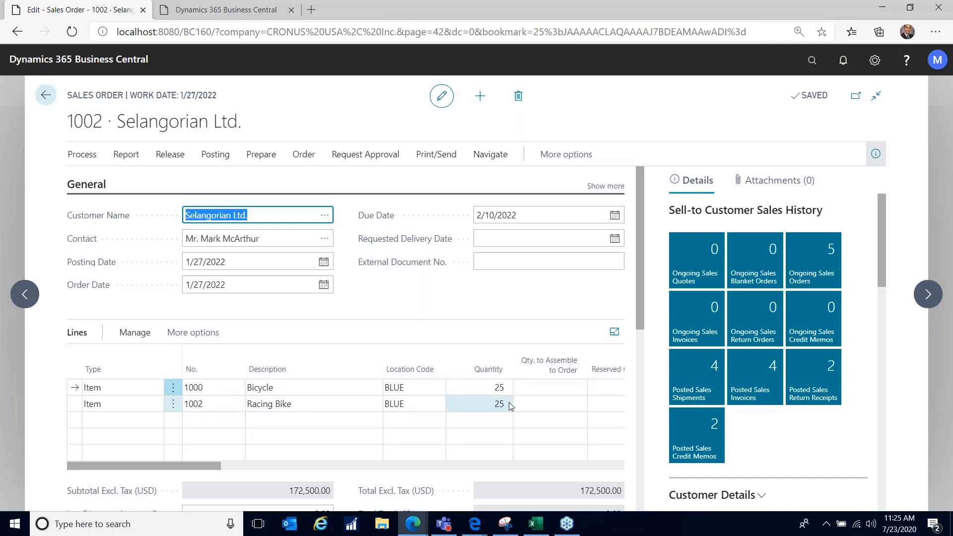
mouse_move(502, 378)
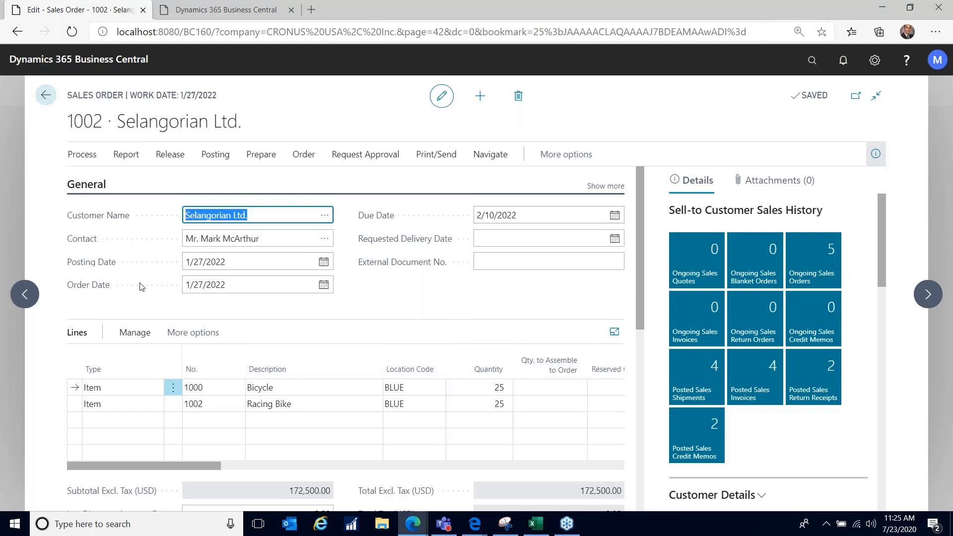
left_click(43, 98)
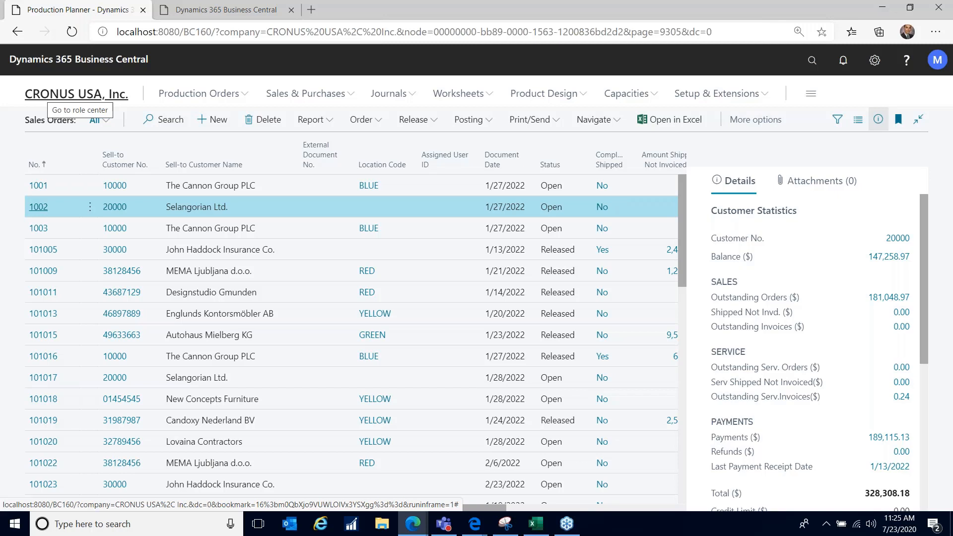
Step: Open the list of firm planned production orders and create a new order with an automatically assigned number
left_click(246, 95)
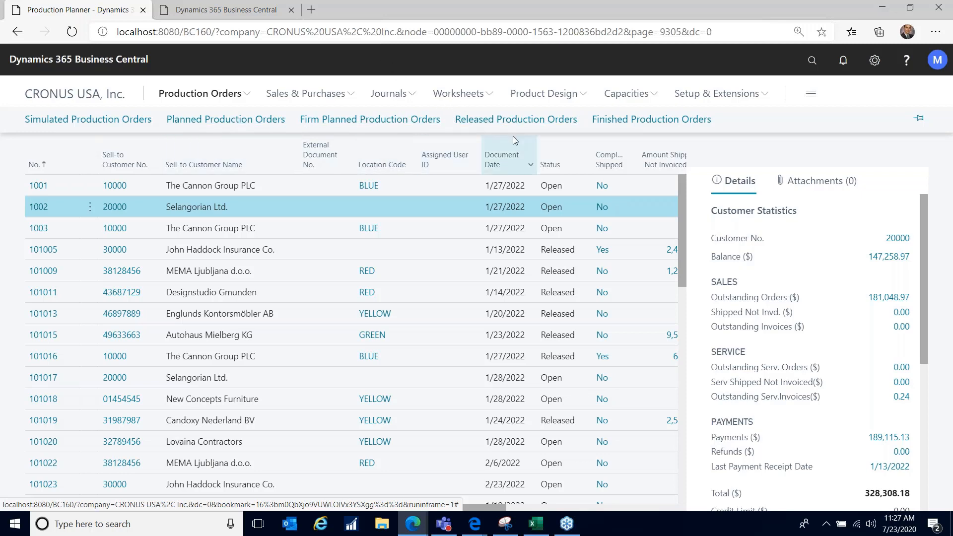
mouse_move(513, 136)
mouse_move(513, 157)
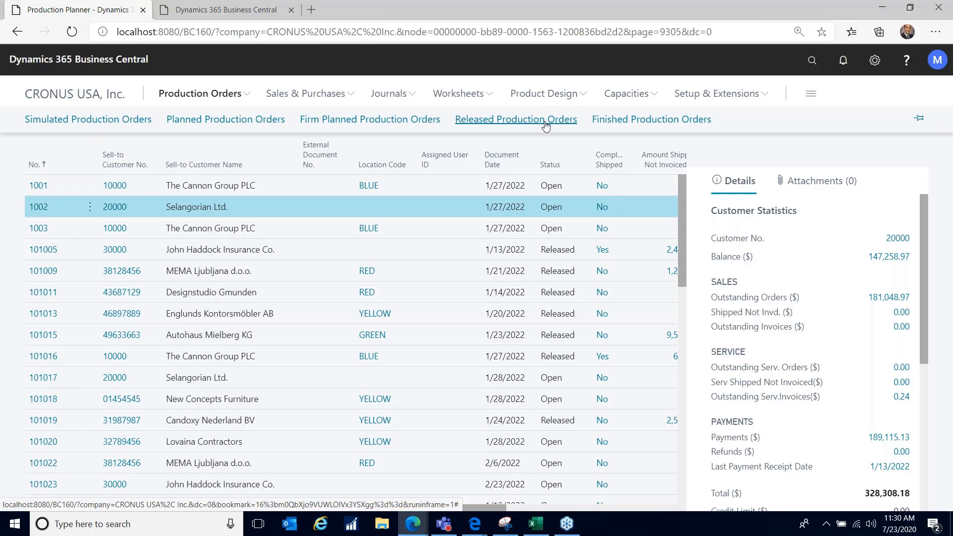
left_click(409, 119)
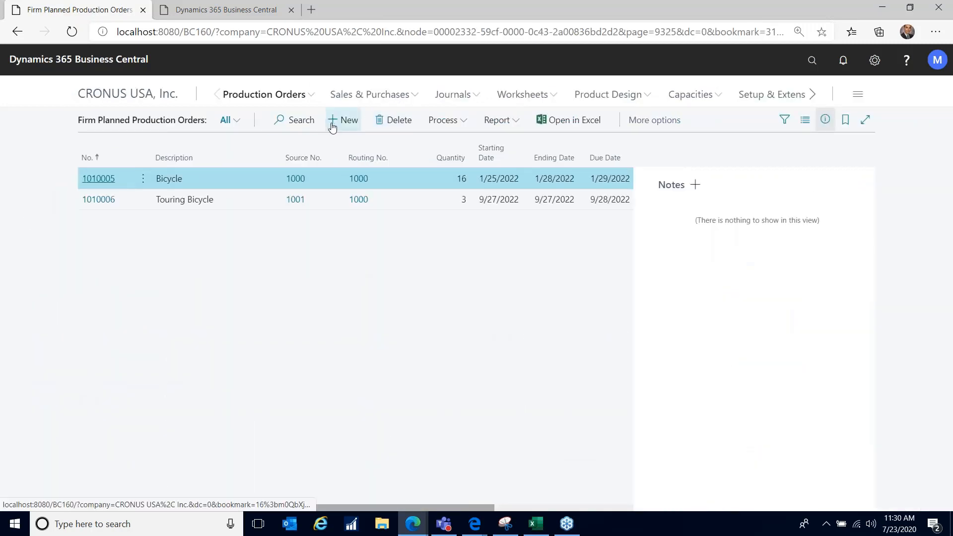
left_click(344, 120)
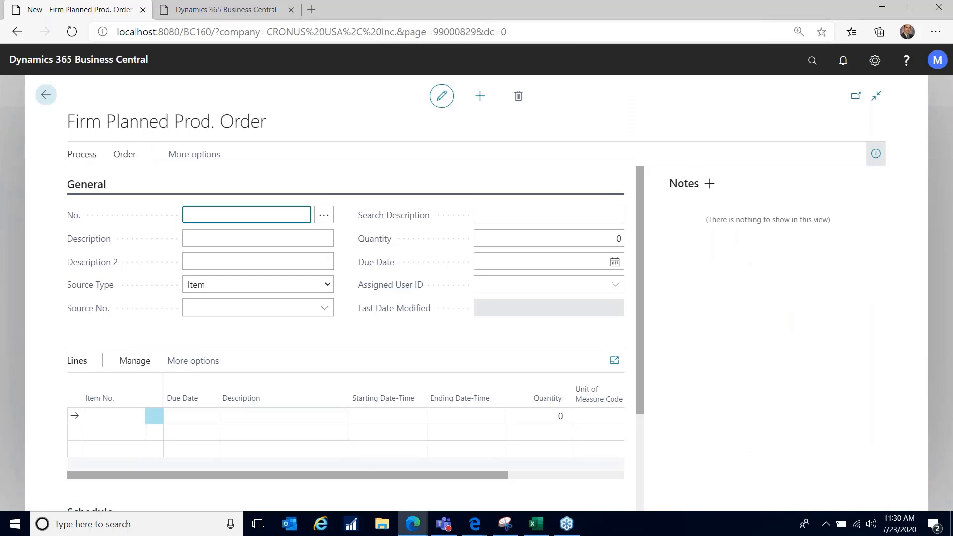
key("Tab")
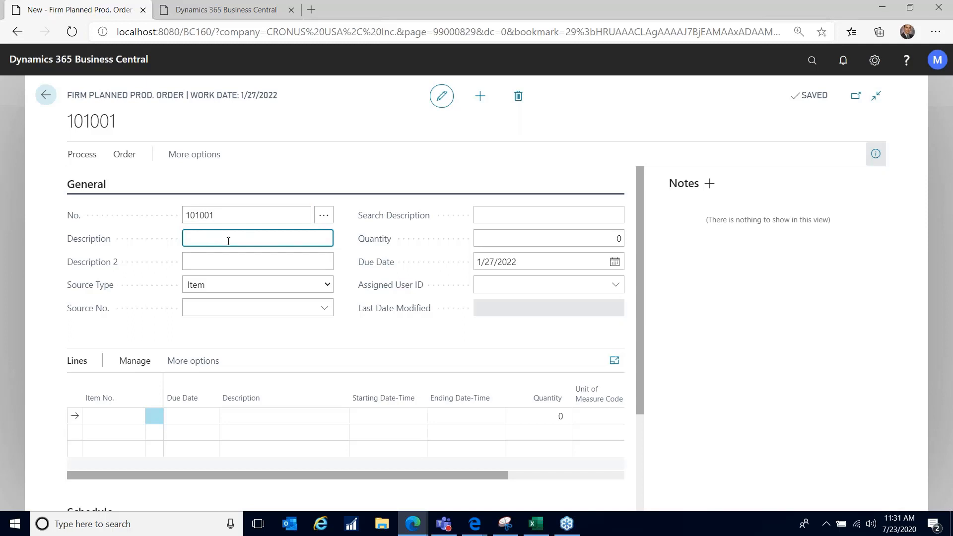
Step: Set the new production order's source to item 1000 and its quantity to 2
left_click(293, 311)
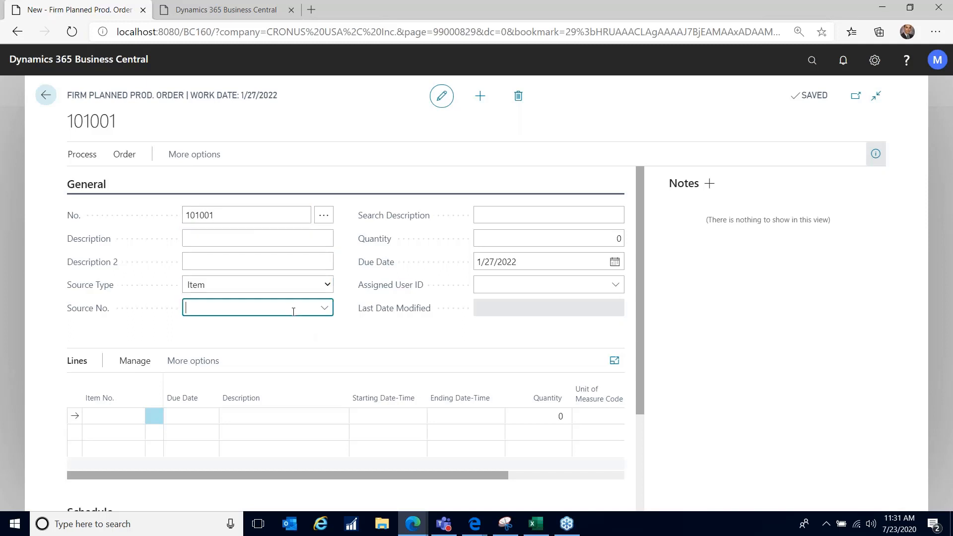
type("1000")
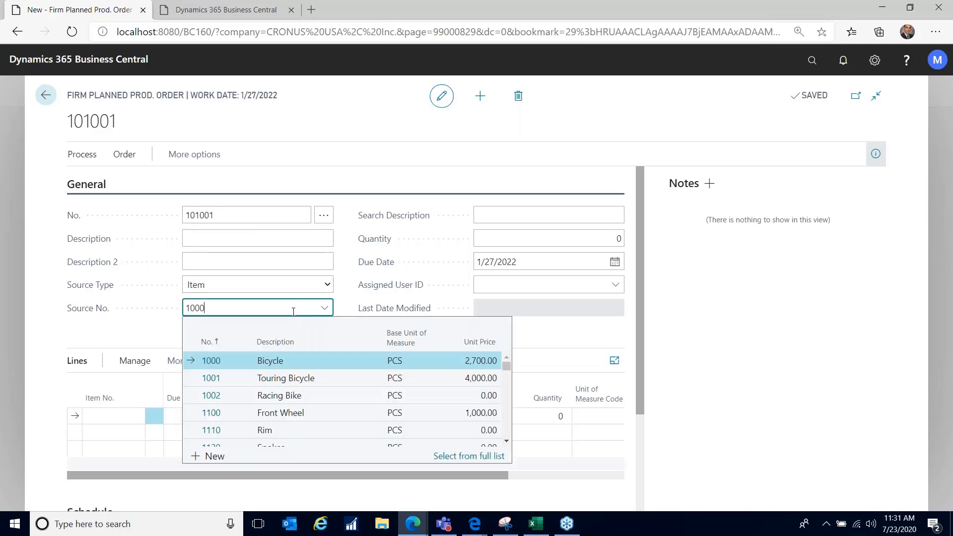
key("Tab")
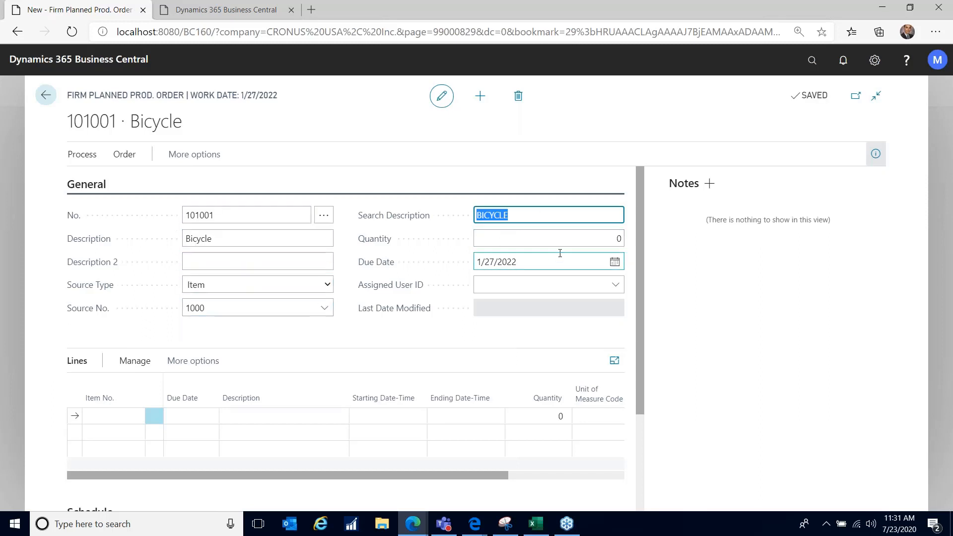
left_click(610, 240)
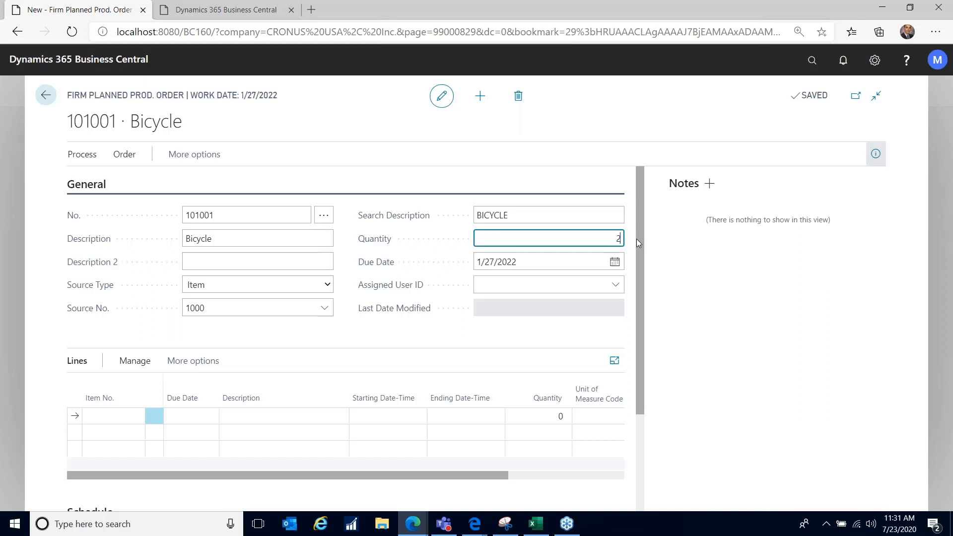
type("2")
key("Tab")
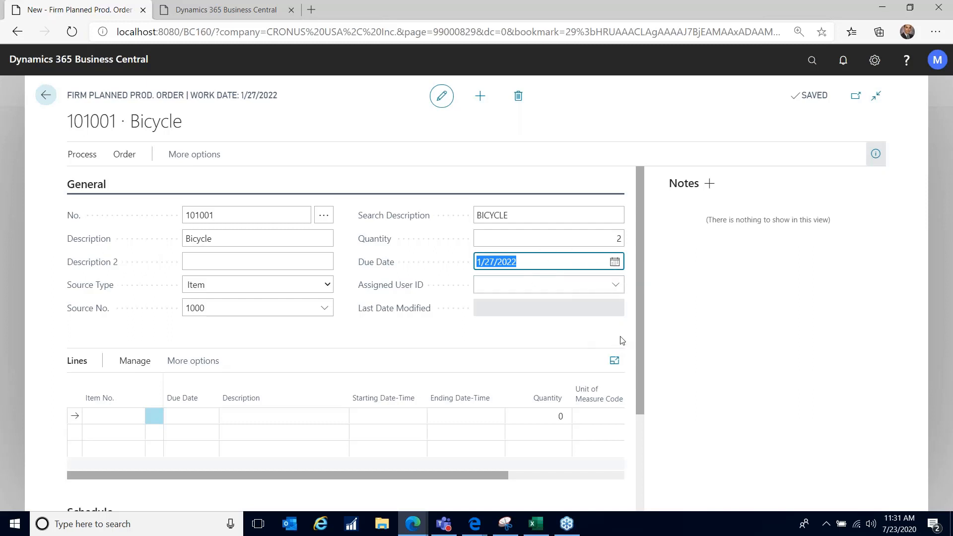
Step: Set the starting date in the production order's schedule to 1/26/2022
left_click_drag(639, 313, 640, 380)
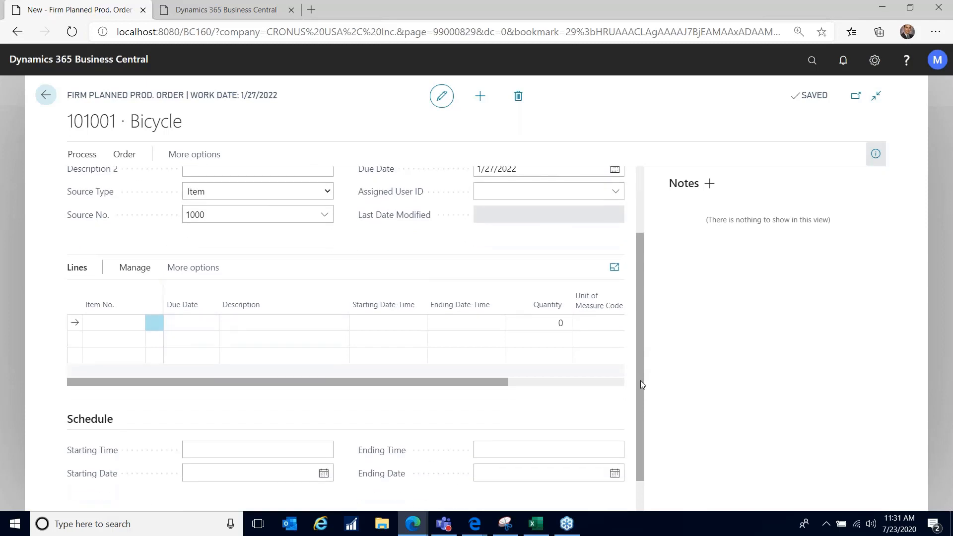
left_click(289, 449)
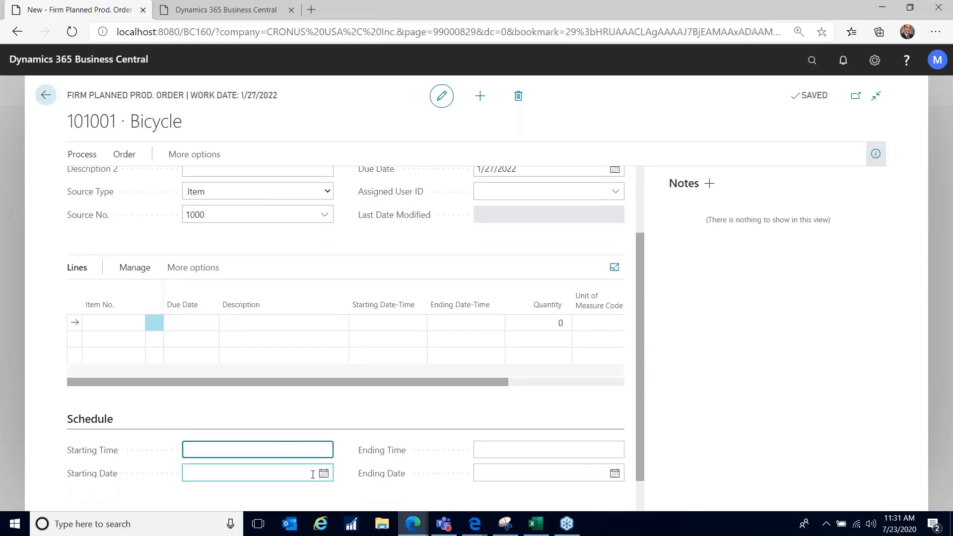
left_click(293, 472)
left_click(323, 474)
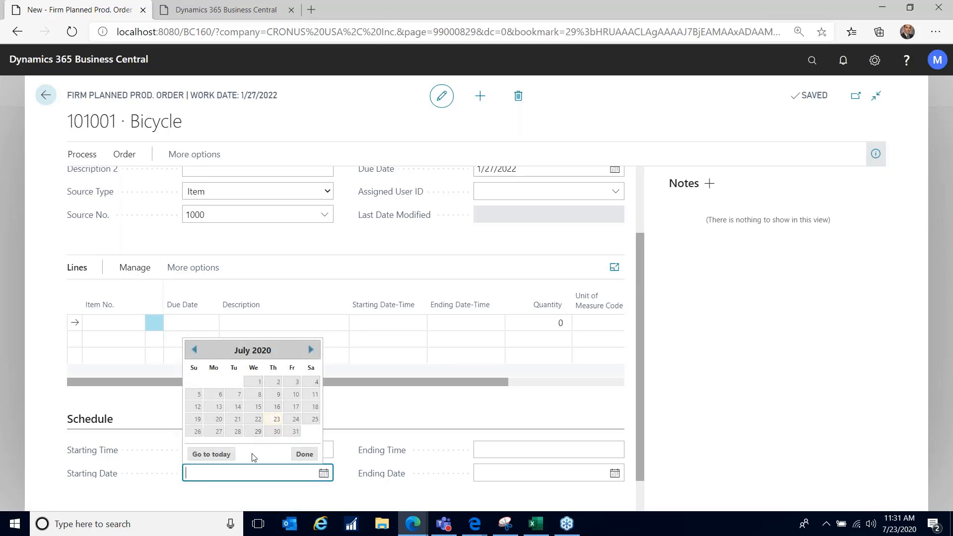
type("01/27/22")
key("Tab")
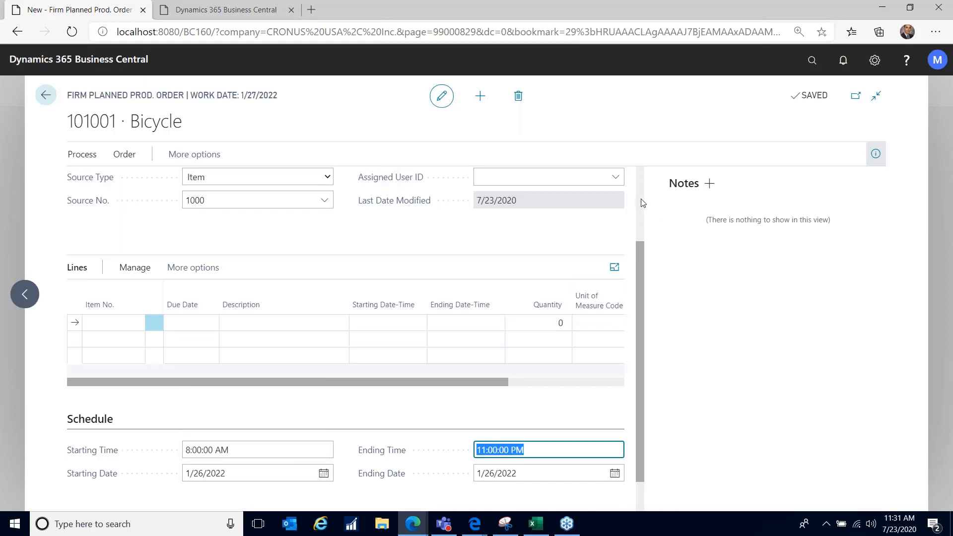
Step: Set the production order's due date to 1/27/2022
scroll(645, 206, "up", 3)
left_click(531, 263)
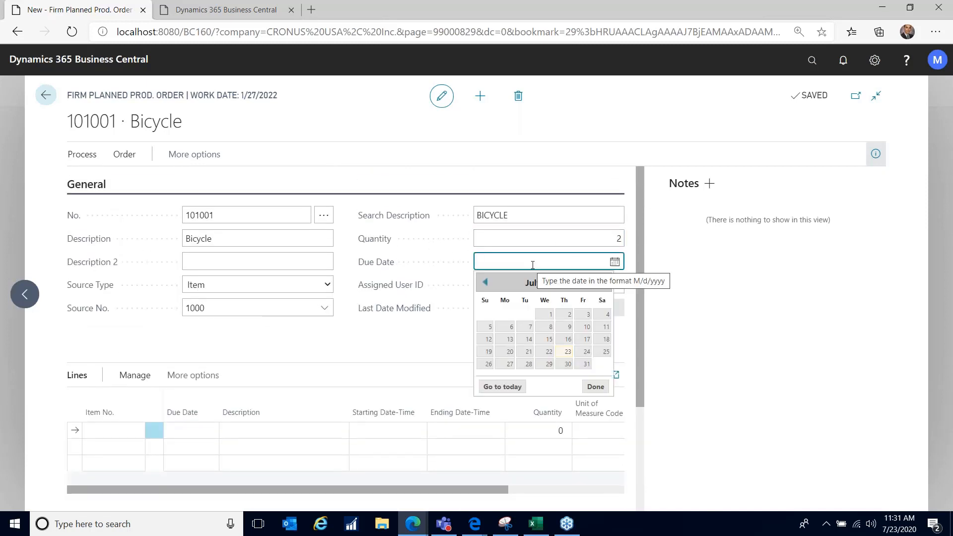
type("01/27")
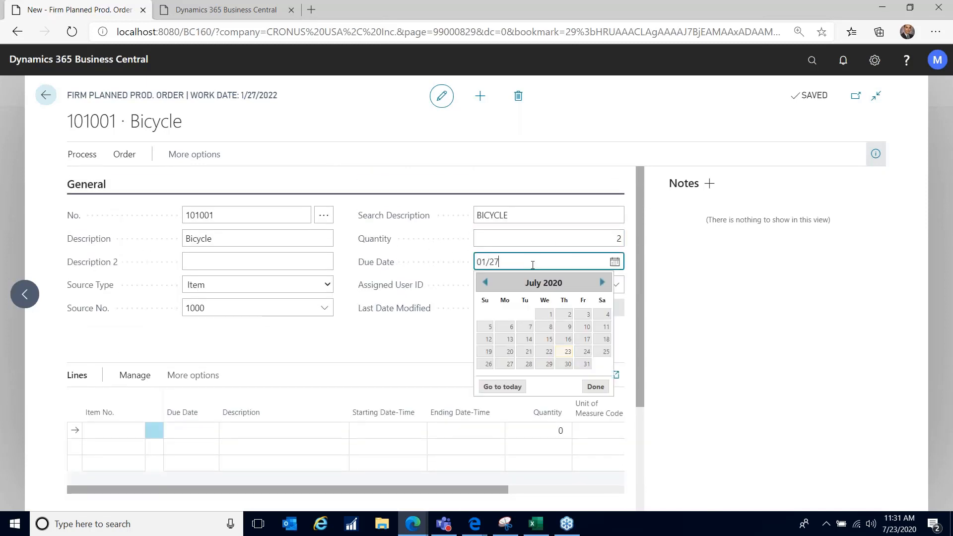
type("/22")
key("Tab")
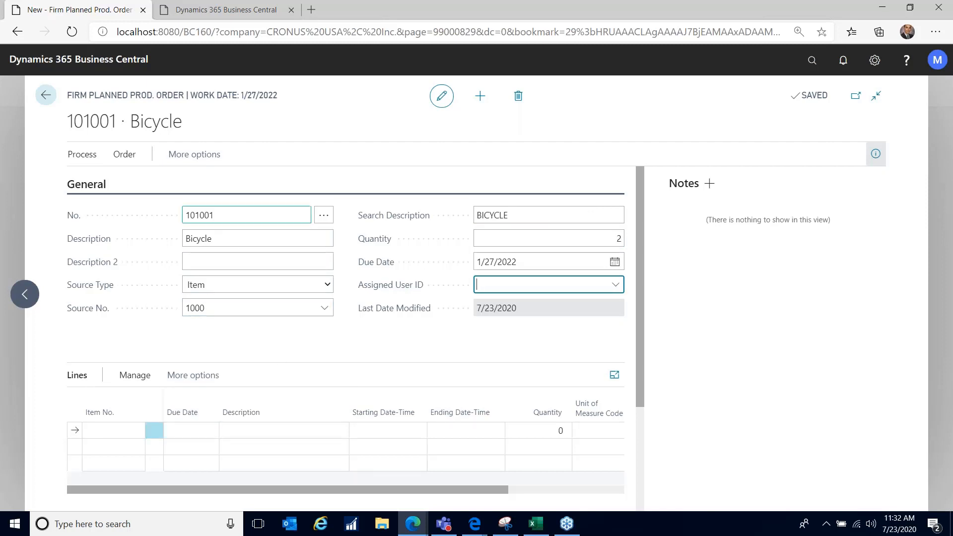
Step: Refresh the production order with backward scheduling, calculating its lines, routings and component need
left_click(79, 155)
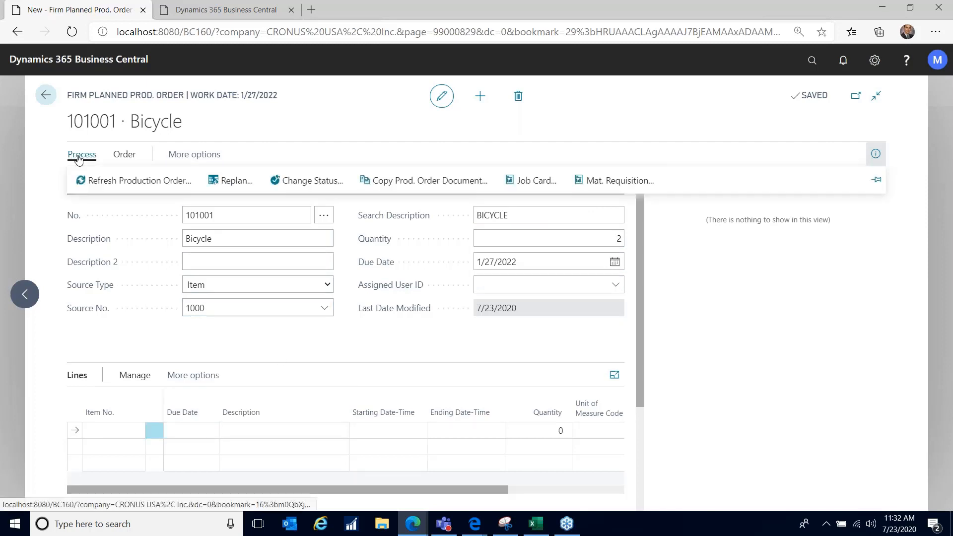
left_click(115, 181)
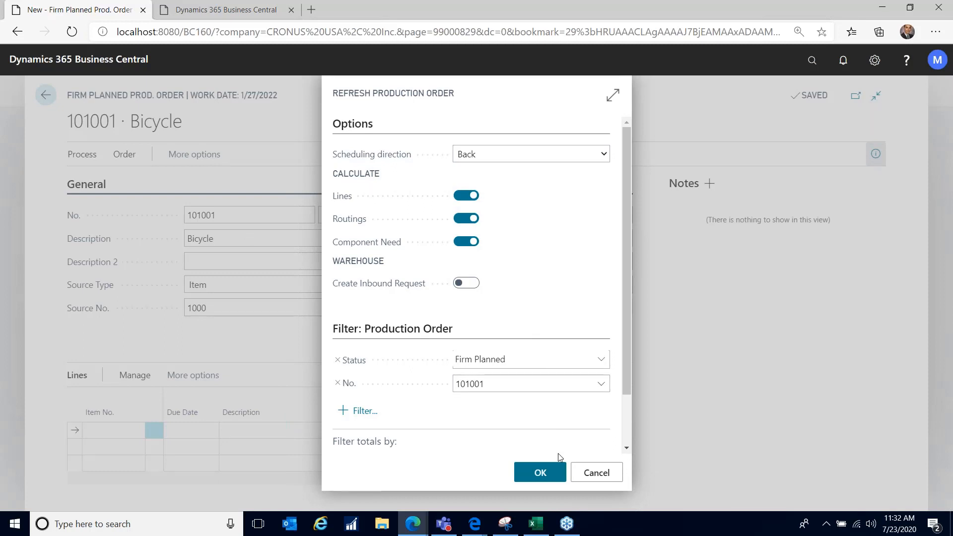
left_click(540, 473)
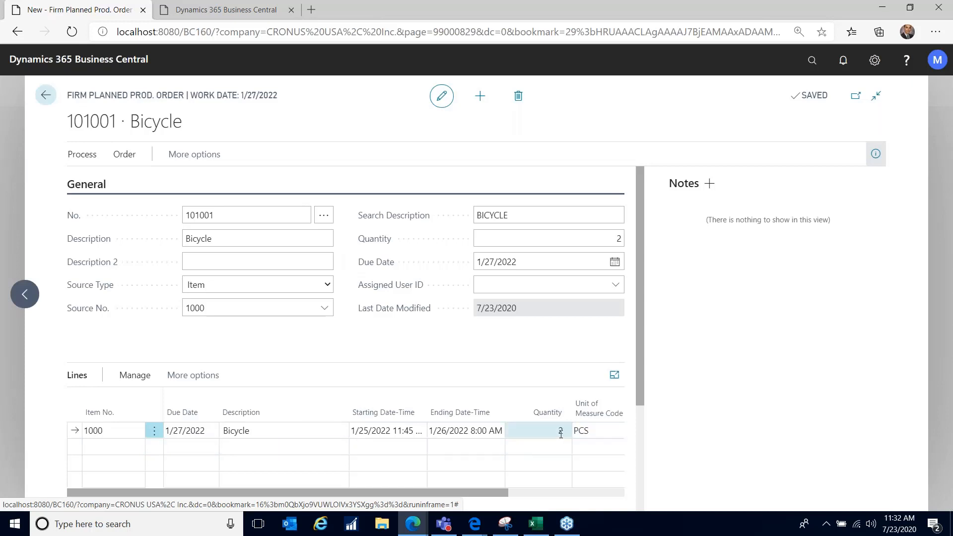
Step: Review the component list of the Bicycle production order line, and return to the order
left_click(193, 375)
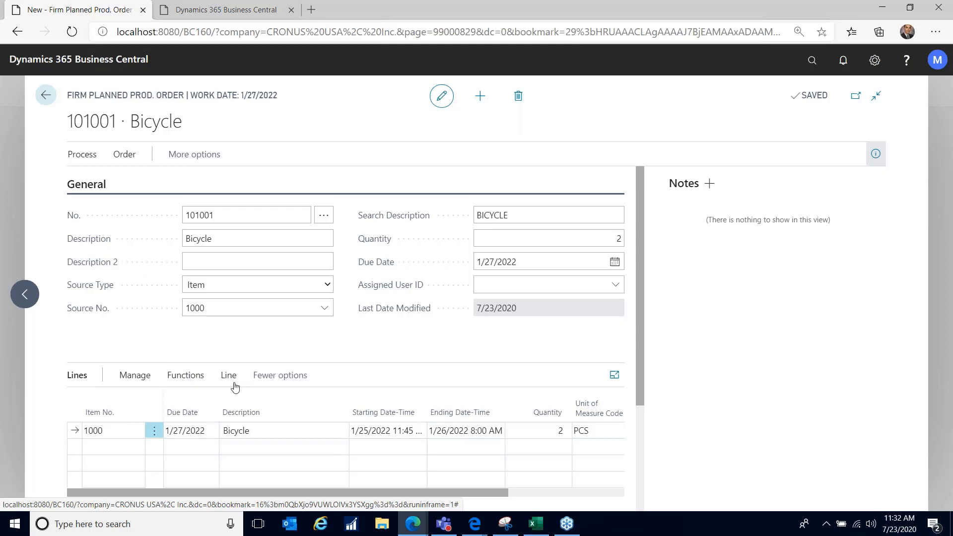
left_click(134, 431)
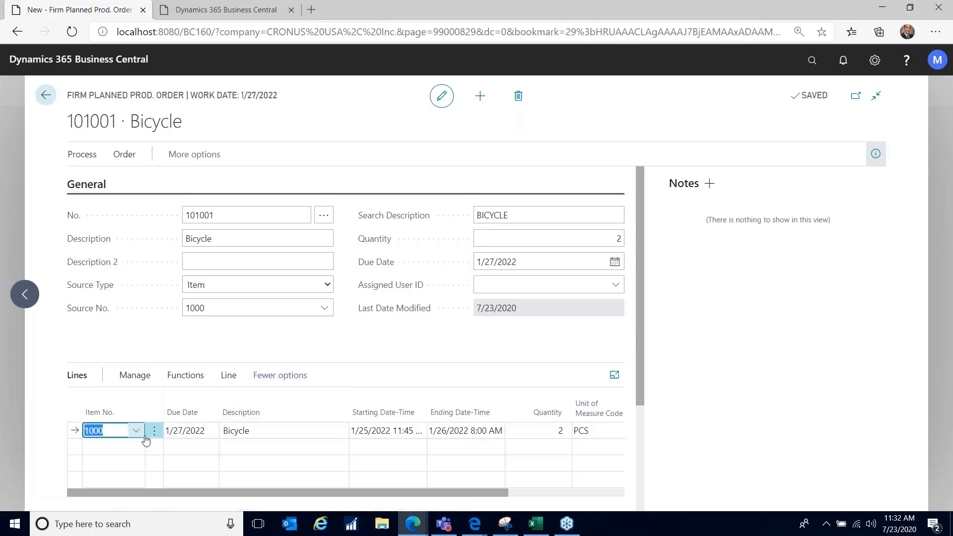
left_click(226, 377)
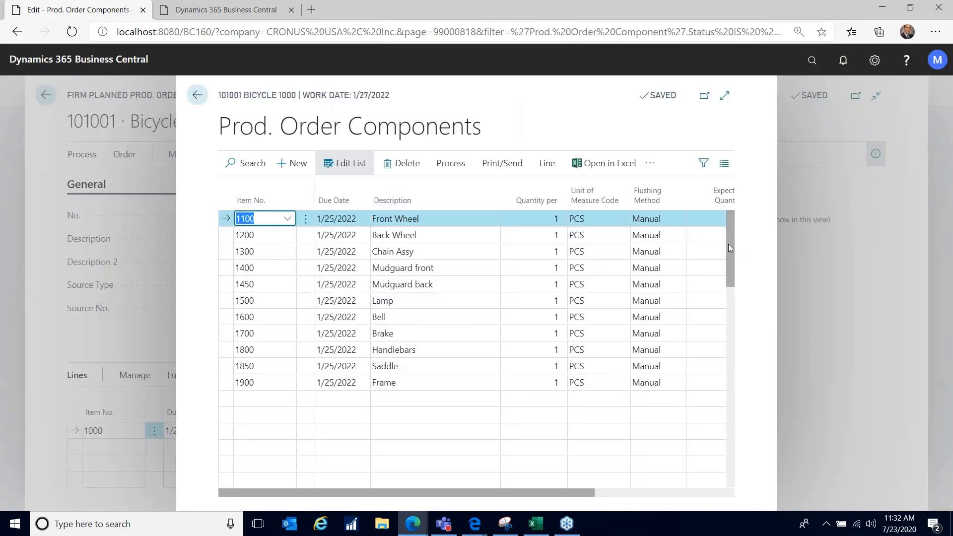
scroll(733, 291, "down", 4)
scroll(741, 276, "up", 4)
left_click(197, 95)
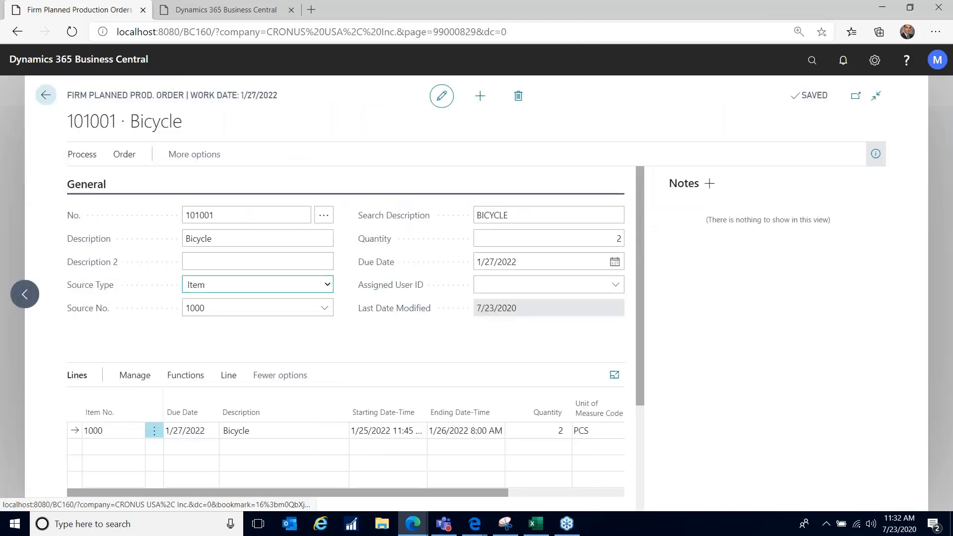
Step: Check the expected quantities of the Bicycle line's components, reopen the component list once more, and return to the firm planned order
left_click(228, 375)
left_click(459, 402)
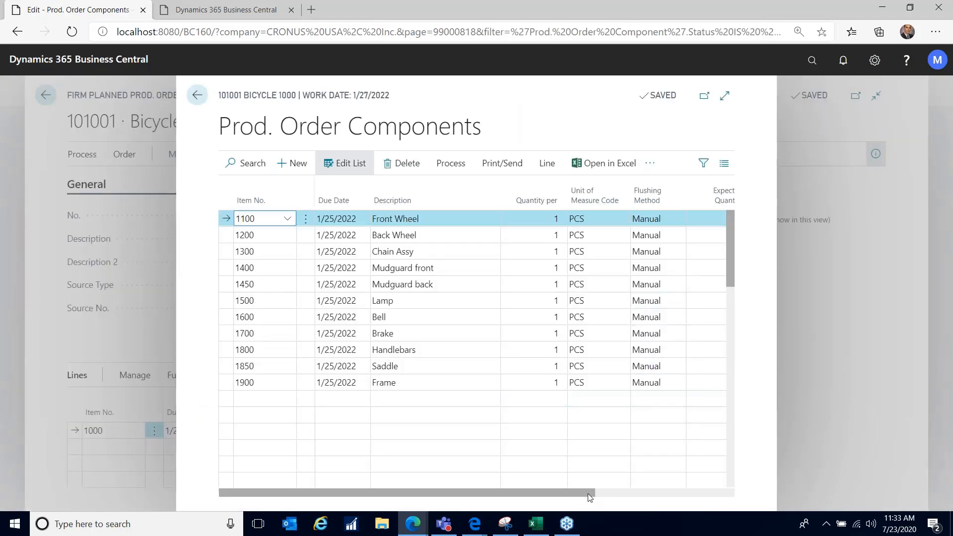
left_click_drag(591, 493, 668, 489)
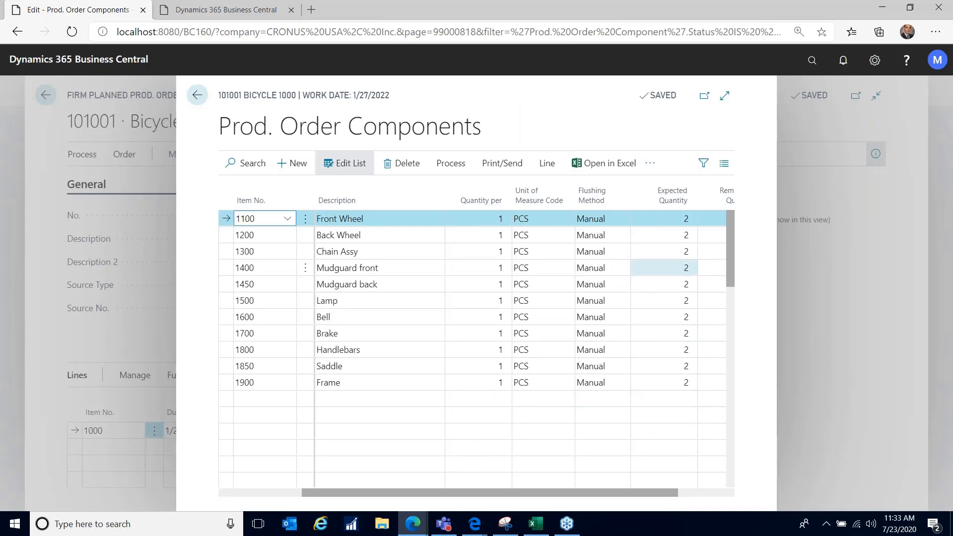
left_click(680, 221)
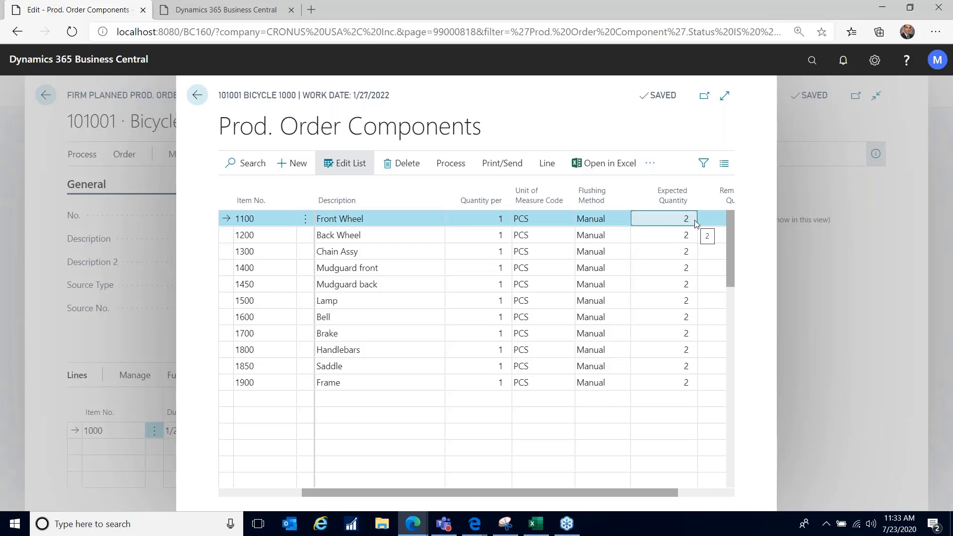
left_click(198, 95)
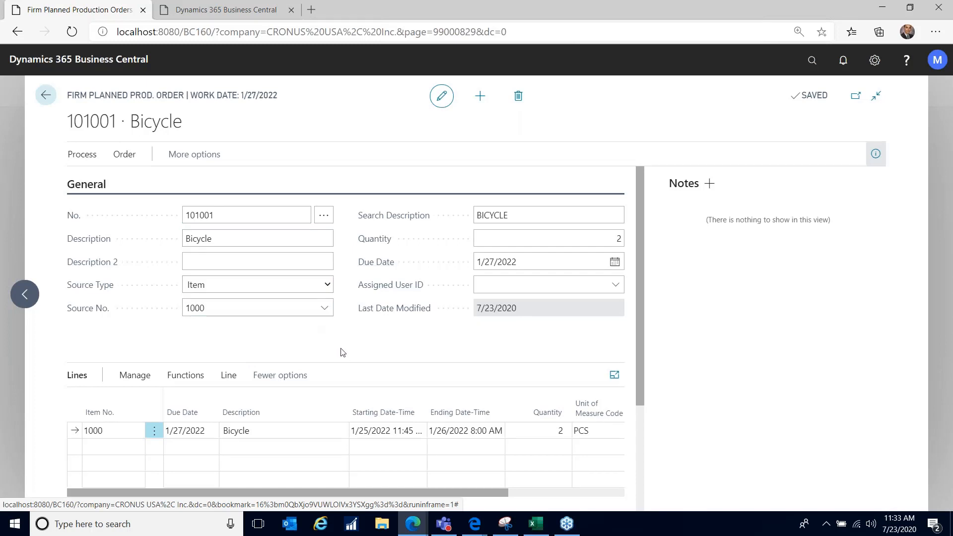
left_click(226, 375)
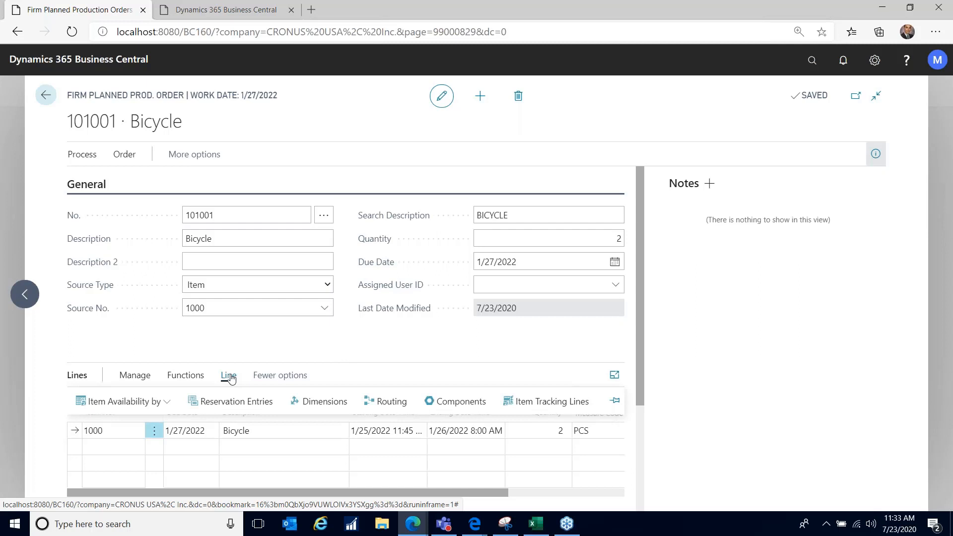
left_click(476, 401)
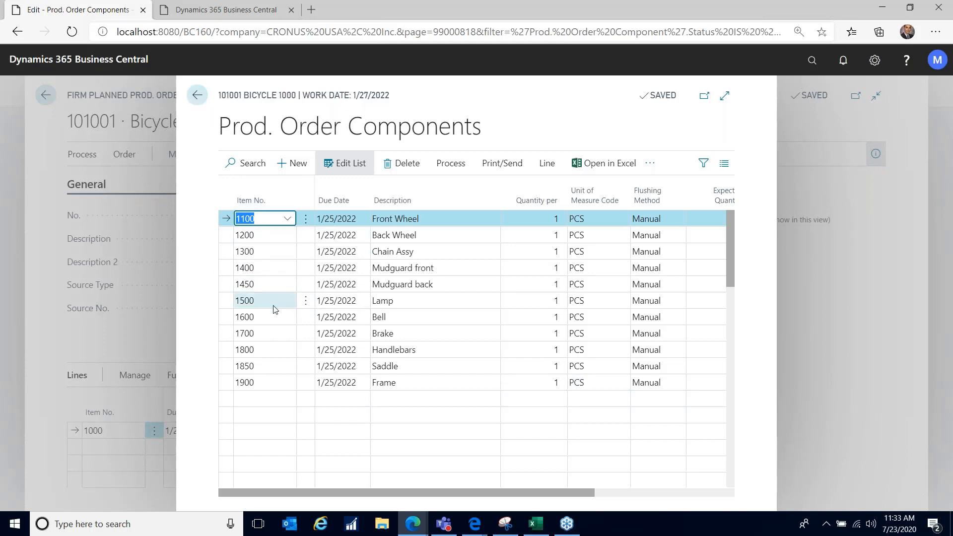
left_click(196, 96)
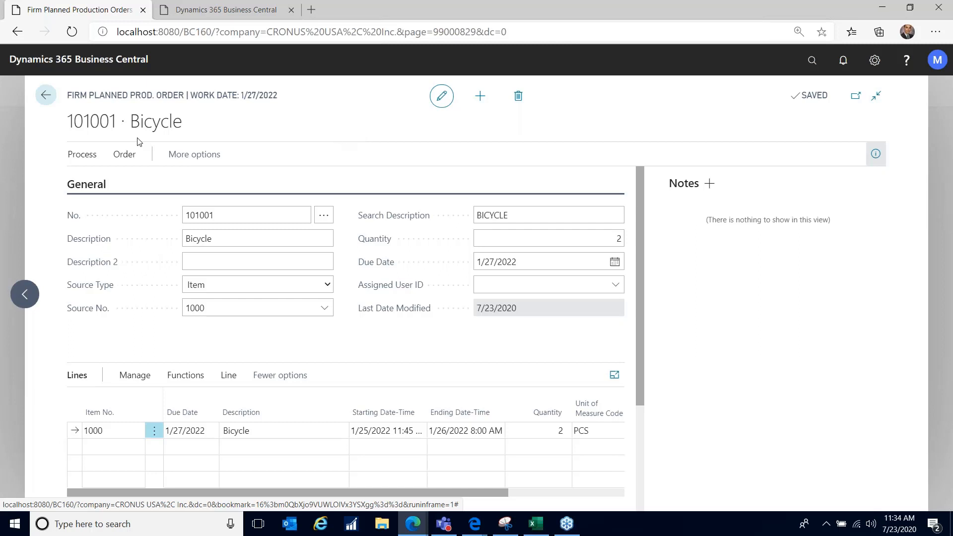
Step: Change the firm planned Bicycle production order's status to Released with posting date 1/27/2022
left_click(88, 154)
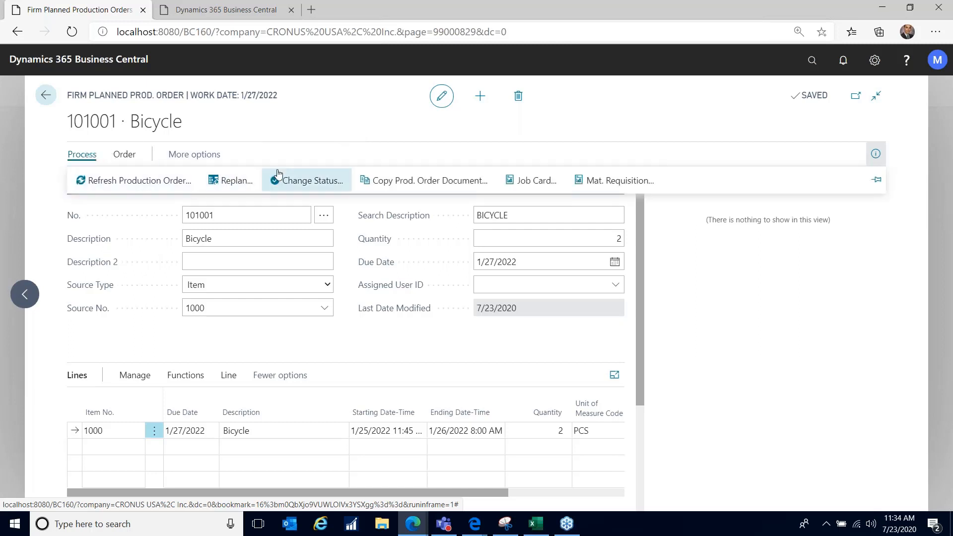
left_click(307, 182)
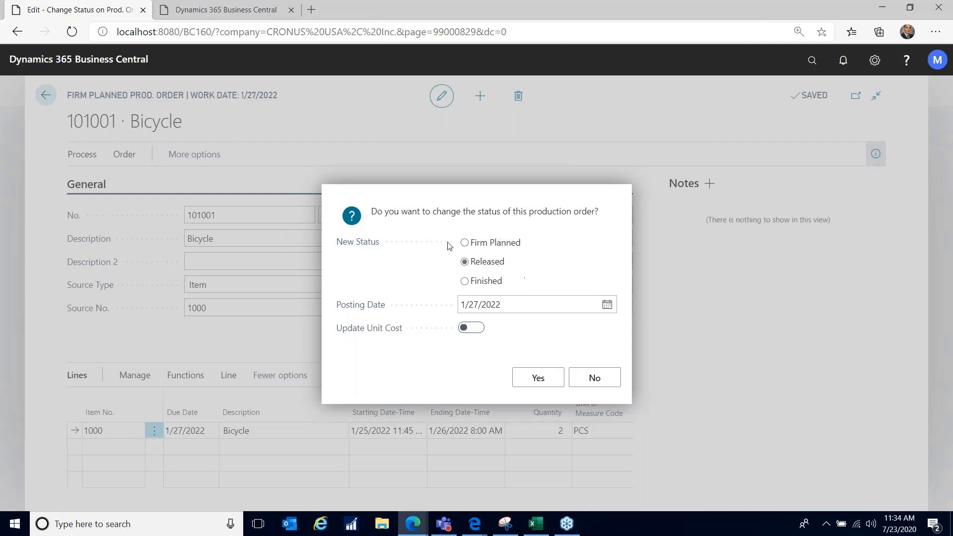
left_click(522, 304)
left_click(529, 380)
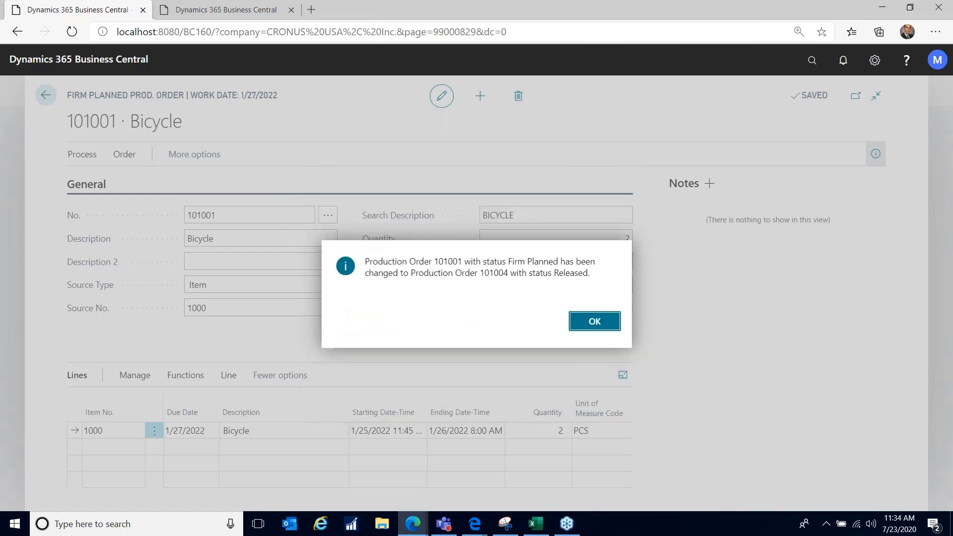
left_click(588, 320)
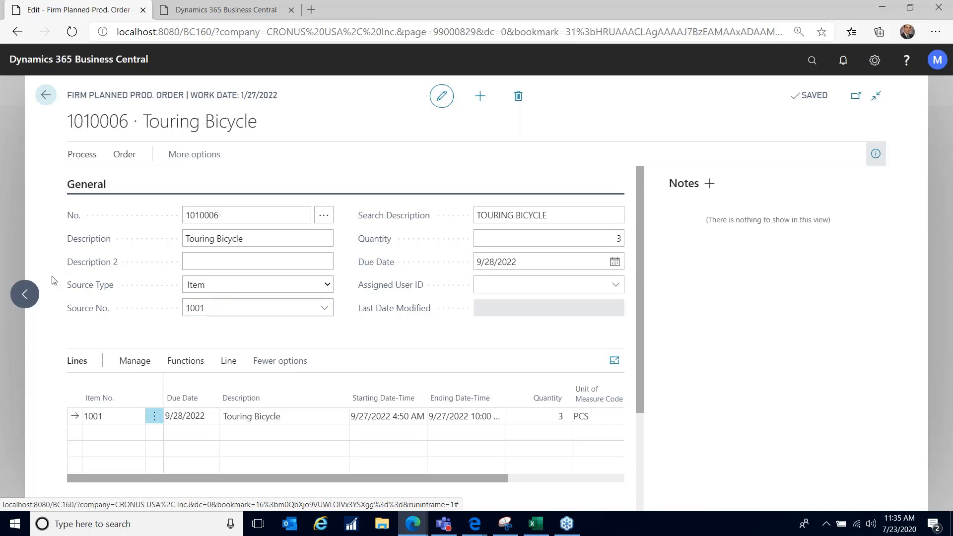
Step: Go to the released production orders and open the Bicycle order with quantity 2 and due date 1/27/2022
left_click(25, 294)
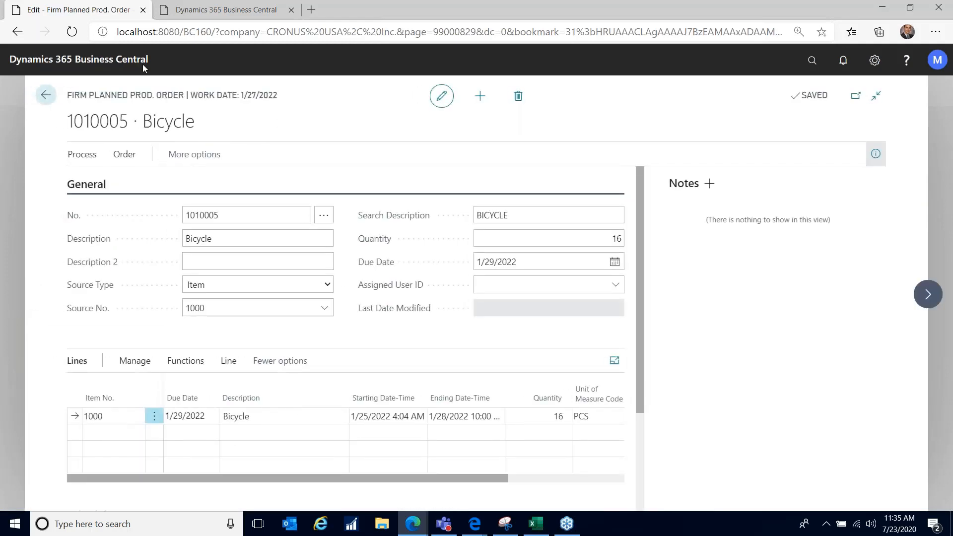
left_click(45, 94)
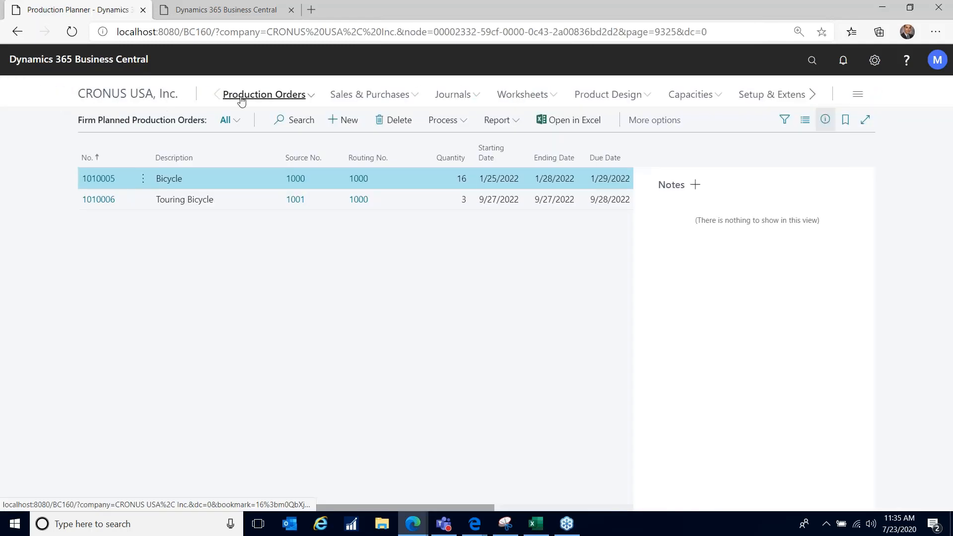
left_click(312, 96)
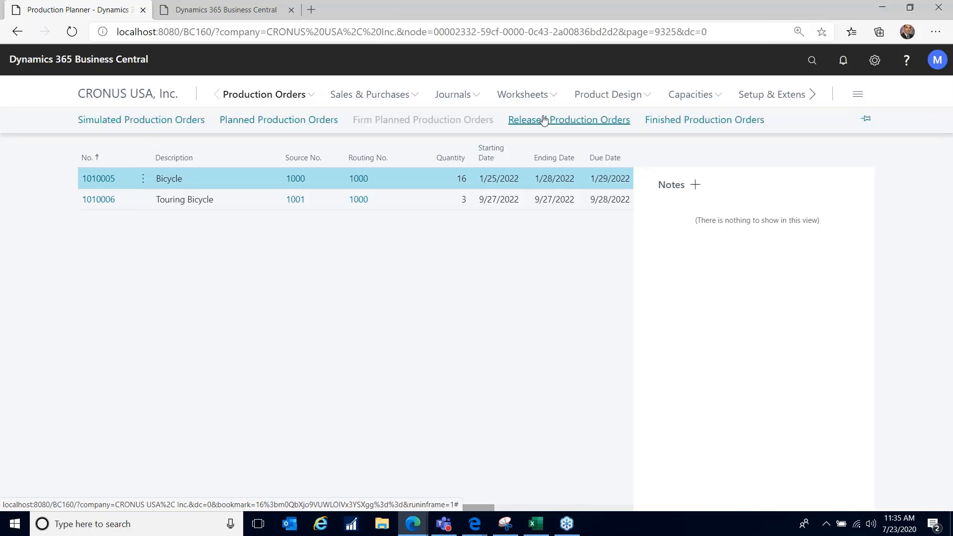
left_click(543, 121)
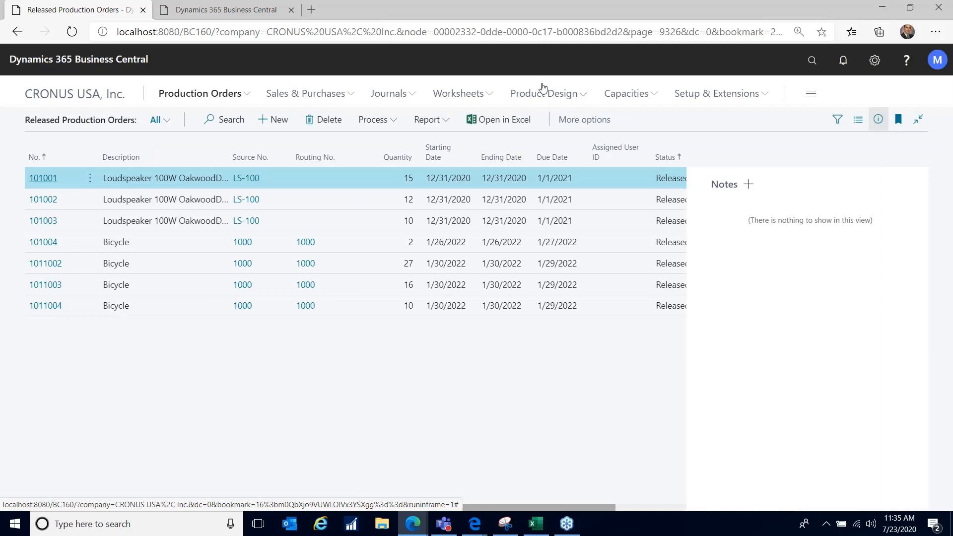
left_click(49, 306)
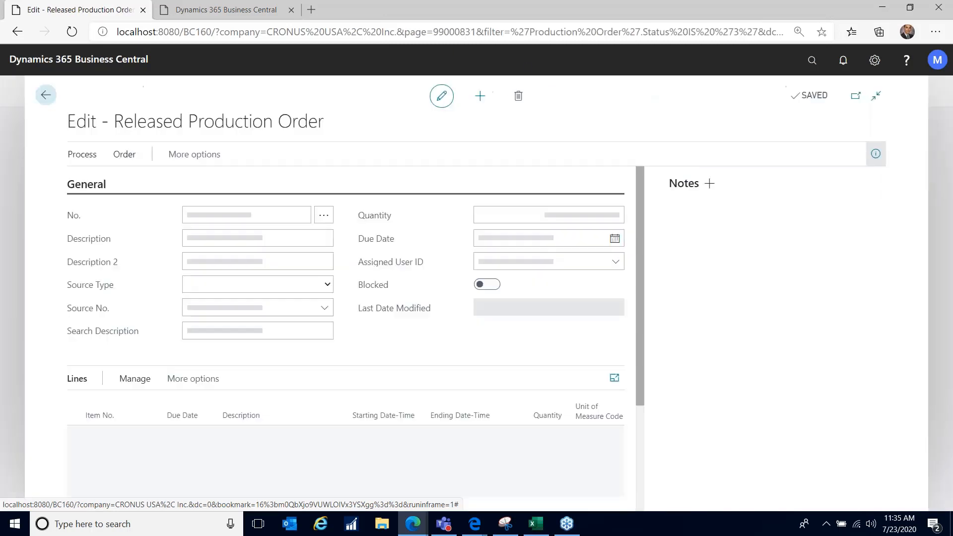
left_click(47, 94)
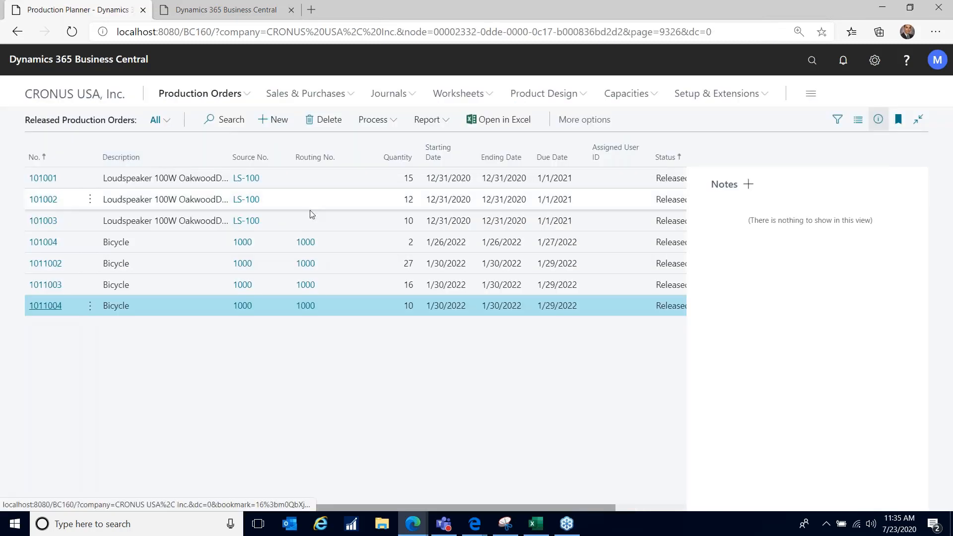
left_click(44, 243)
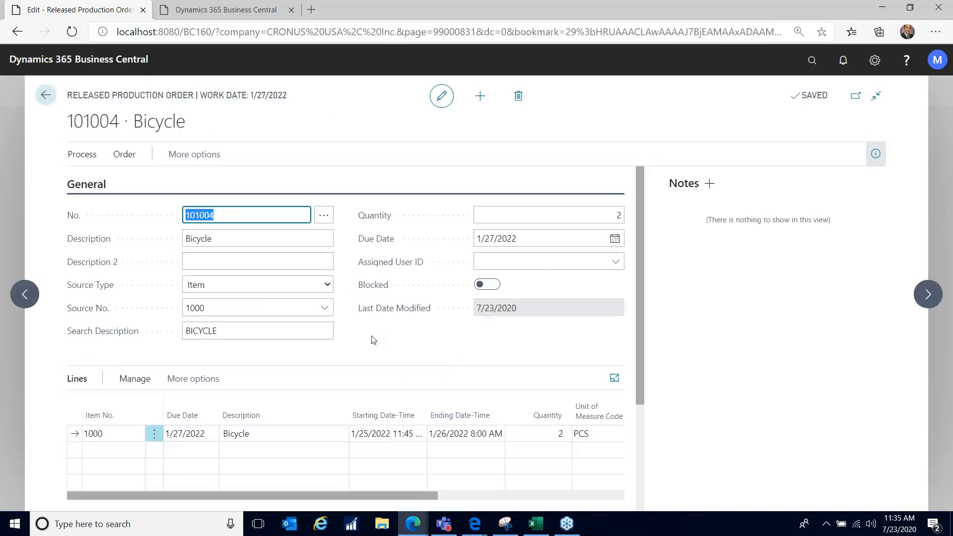
Step: Review the consumption and output lines and the posting options in the Bicycle line's production journal, and close it without posting
left_click(138, 379)
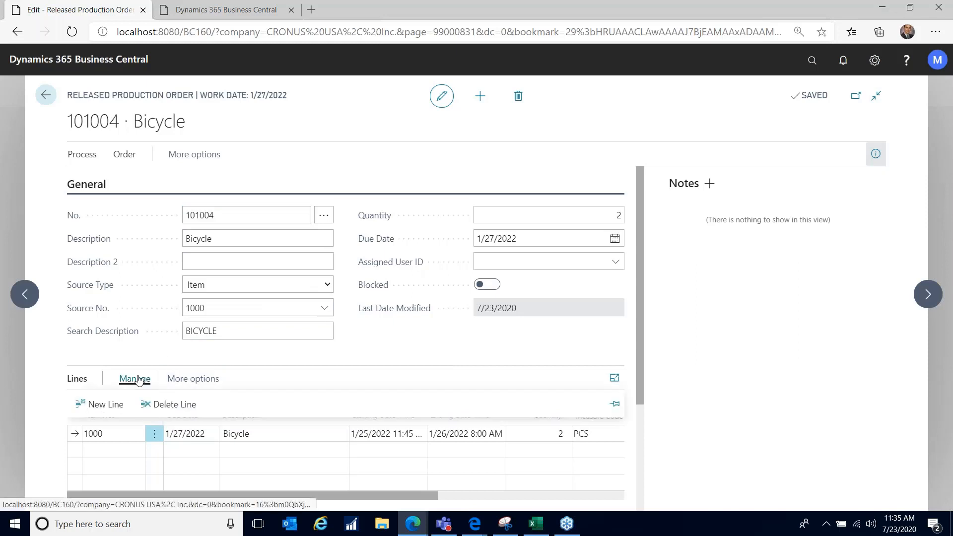
left_click(192, 380)
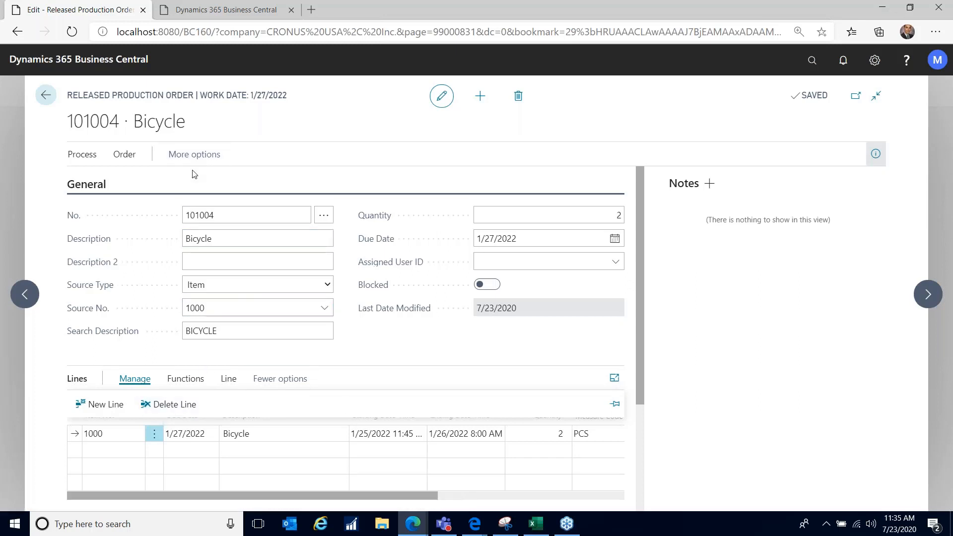
left_click(228, 379)
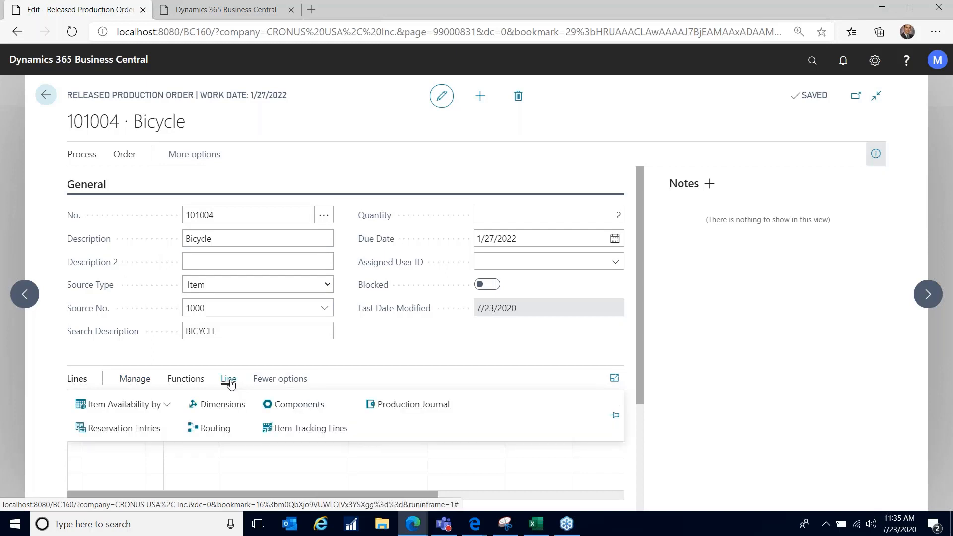
left_click(428, 405)
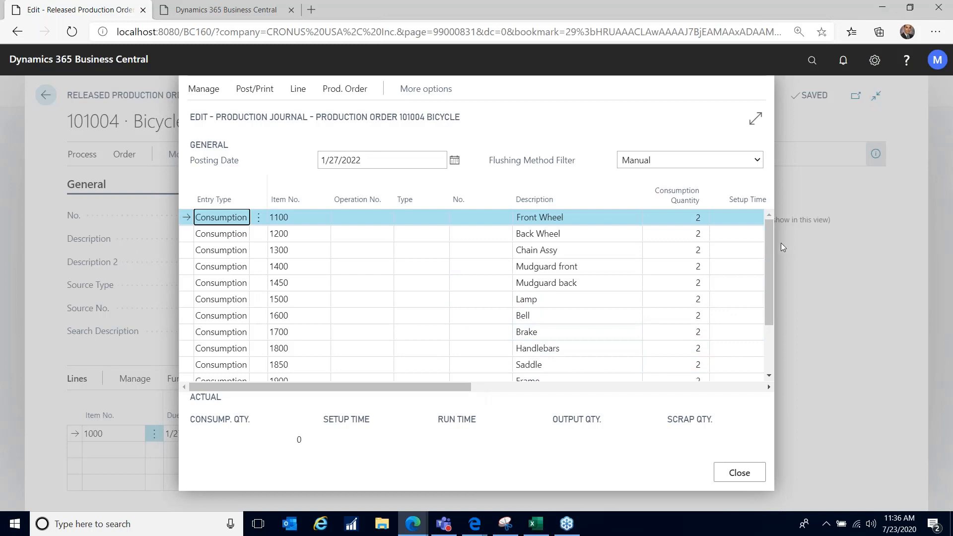
left_click_drag(769, 252, 790, 303)
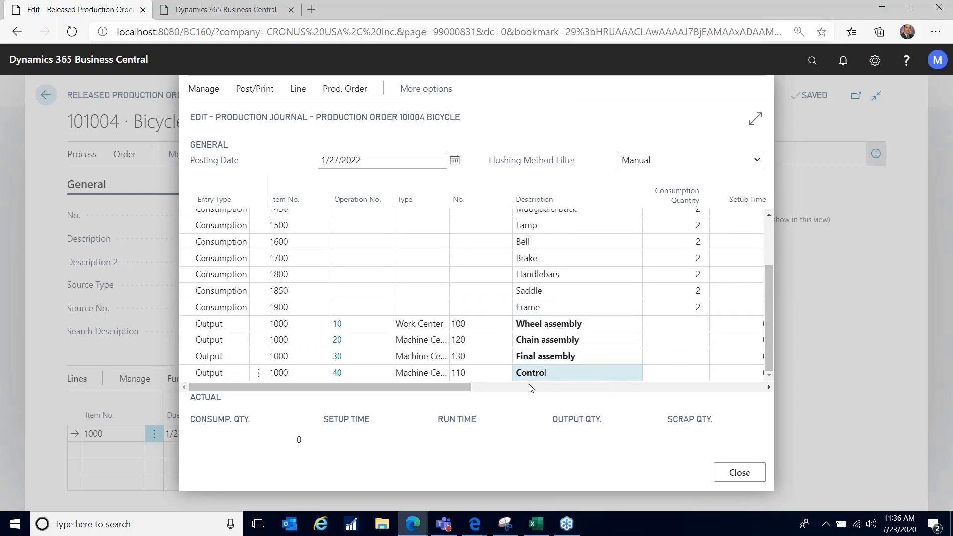
left_click_drag(439, 388, 571, 399)
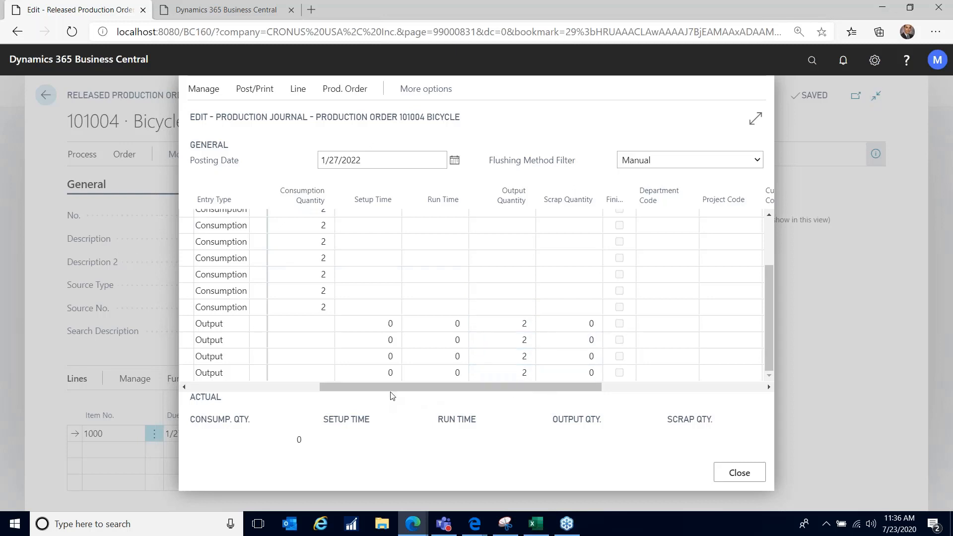
left_click_drag(389, 390, 272, 392)
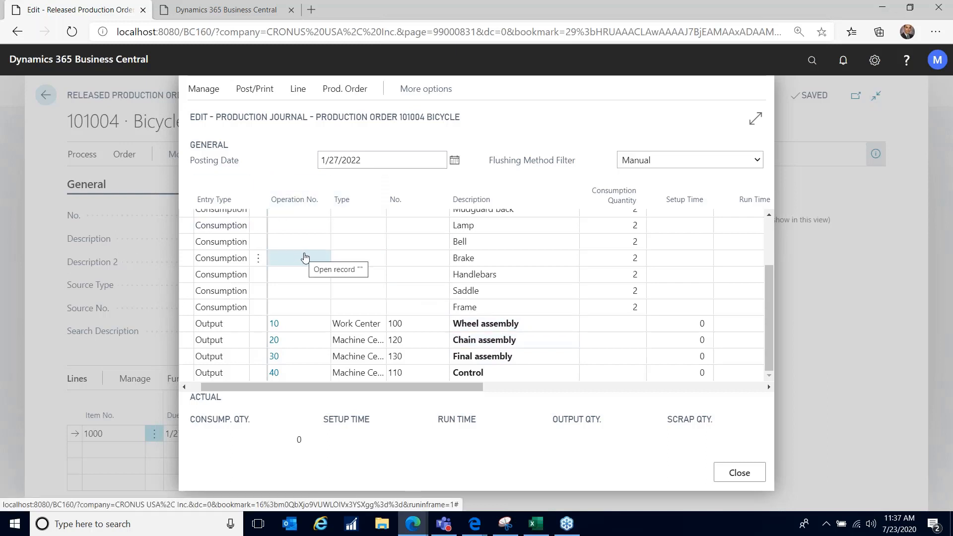
left_click(262, 93)
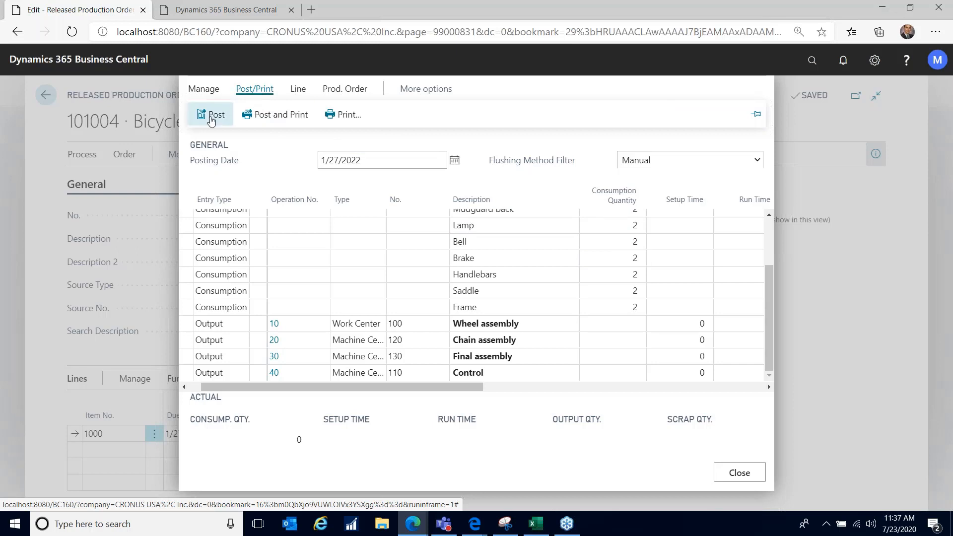
left_click(739, 472)
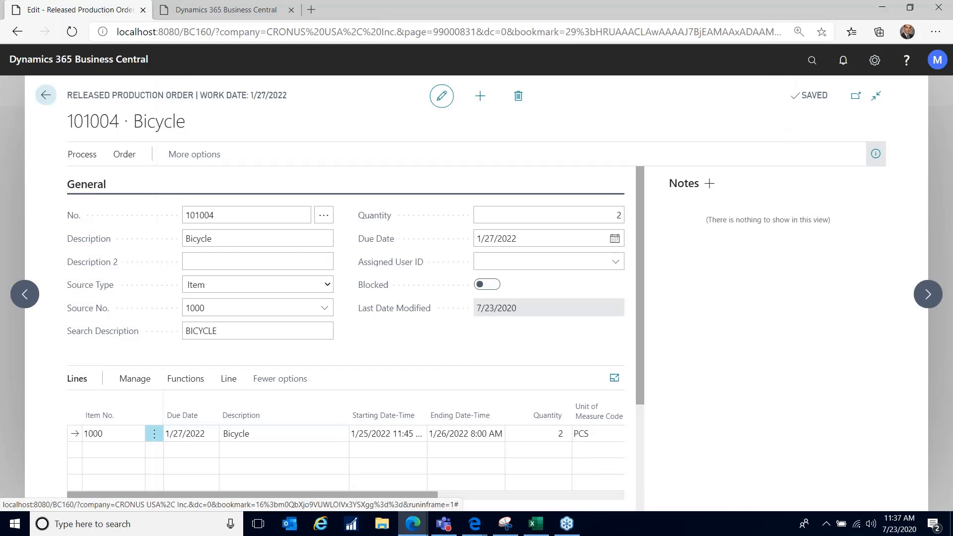
Step: Leave the released order for the home page and open the consumption journals
left_click(46, 97)
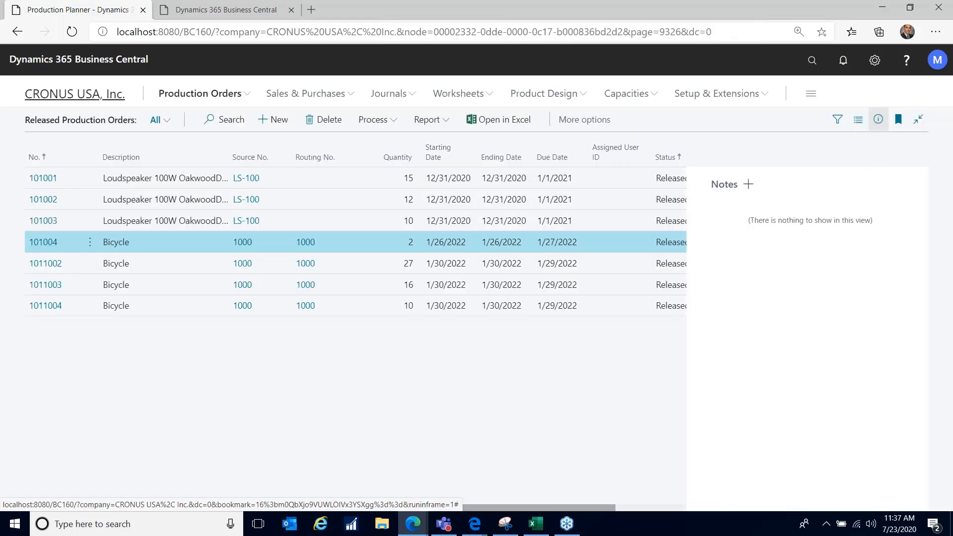
left_click(75, 93)
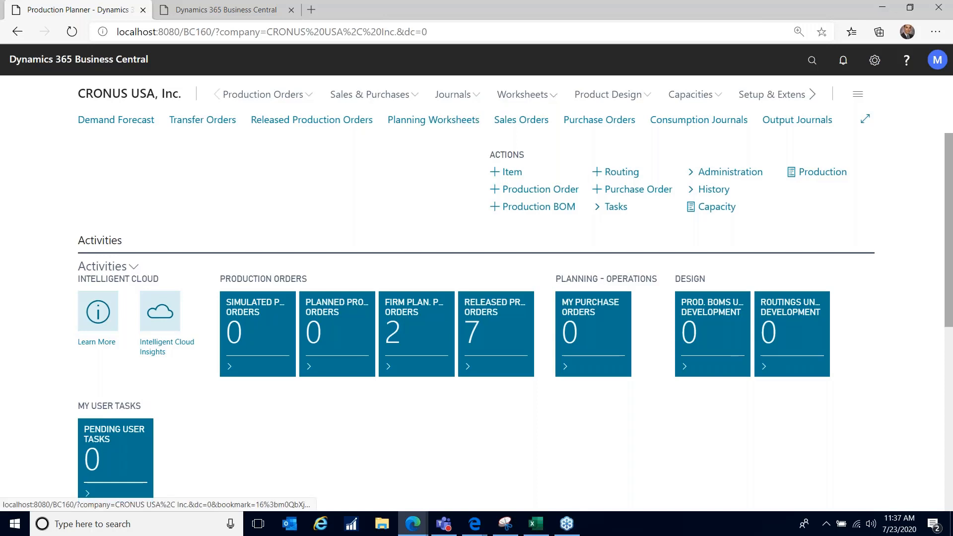
left_click(701, 123)
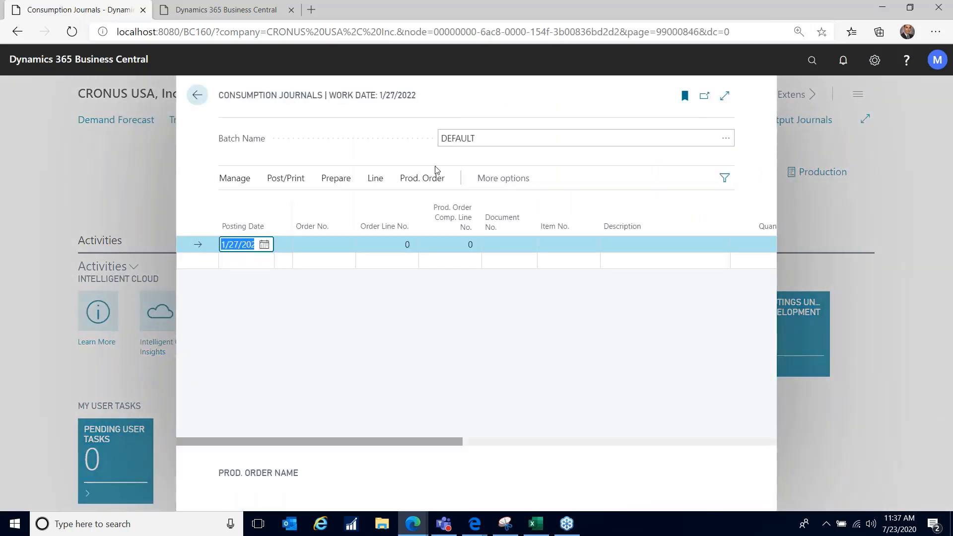
Step: Calculate consumption for the first listed Bicycle production order, with posting date 1/27/2022 and the calculation based on Expected Output
left_click(342, 184)
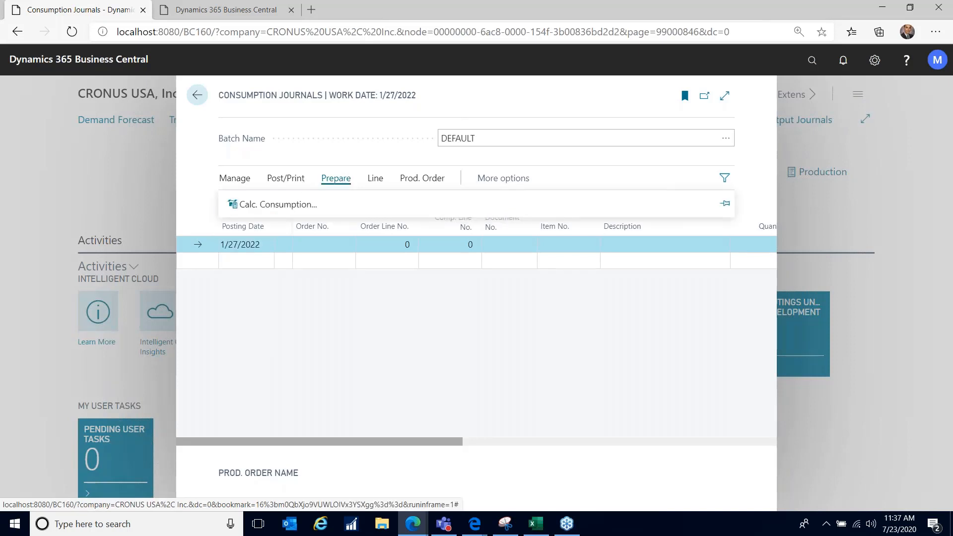
left_click(290, 207)
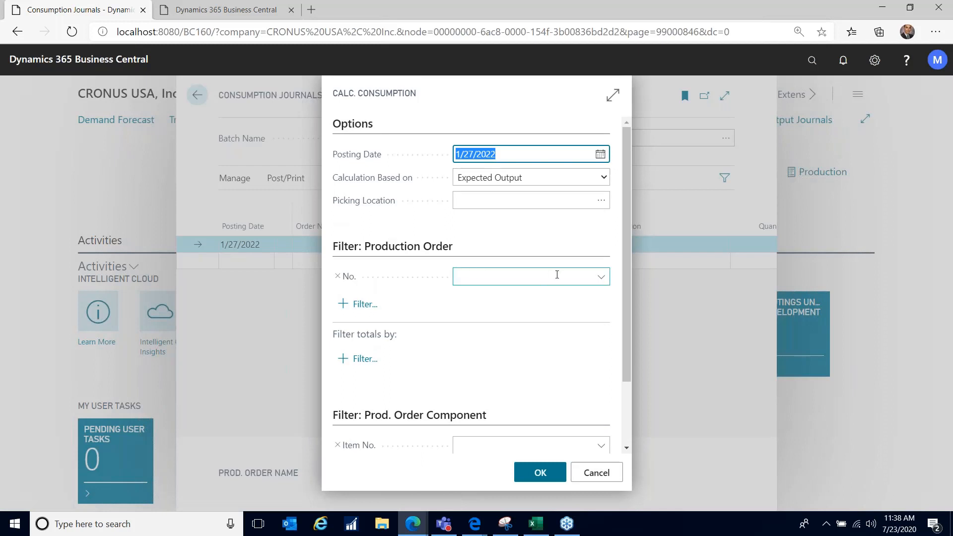
left_click(601, 276)
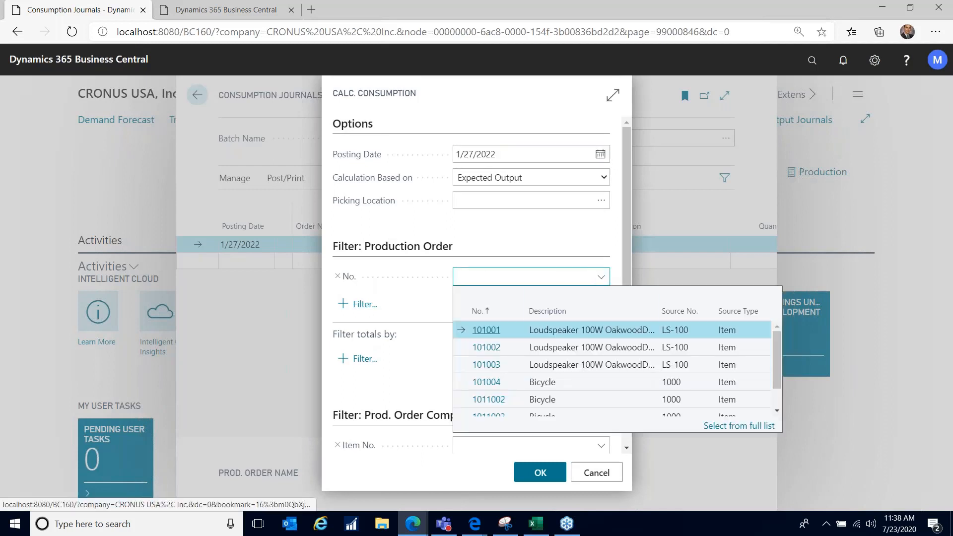
left_click(499, 383)
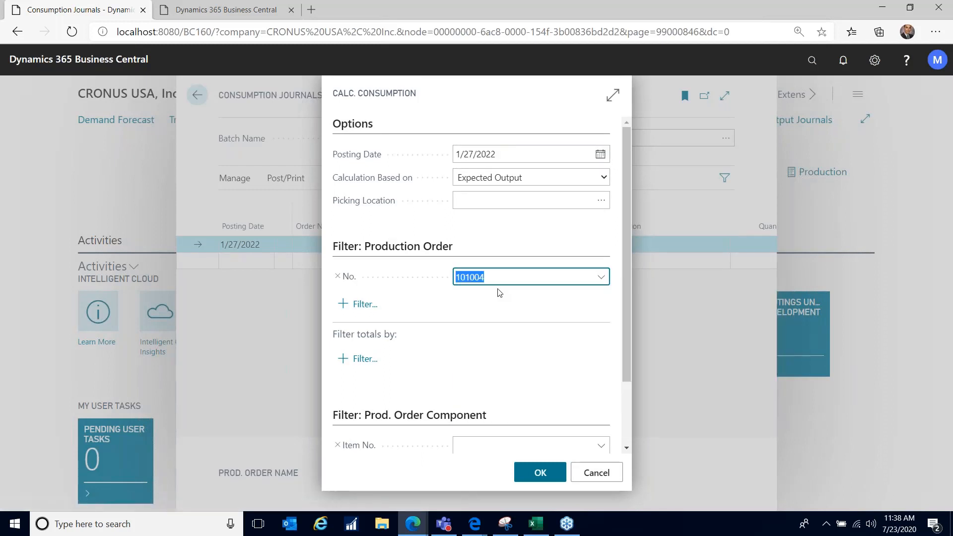
left_click_drag(629, 296, 635, 362)
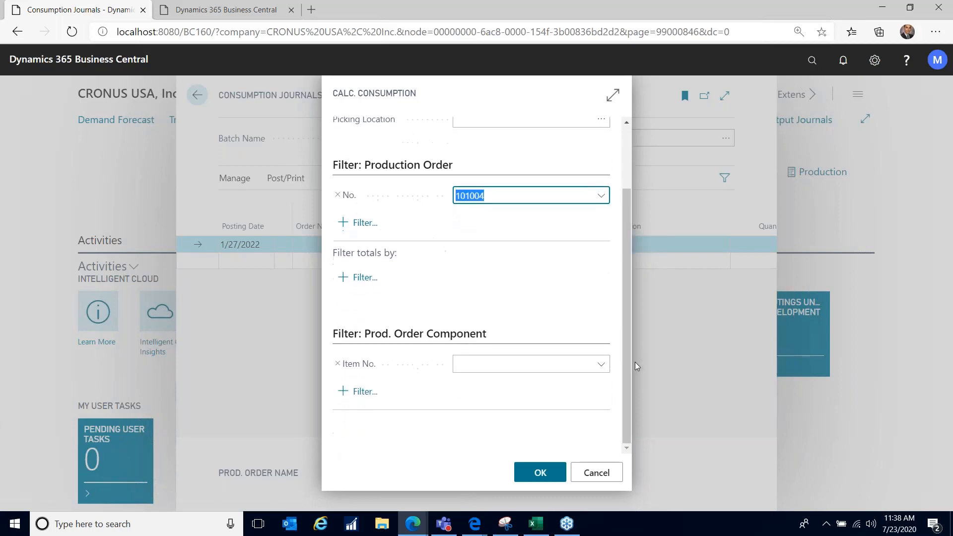
left_click(545, 473)
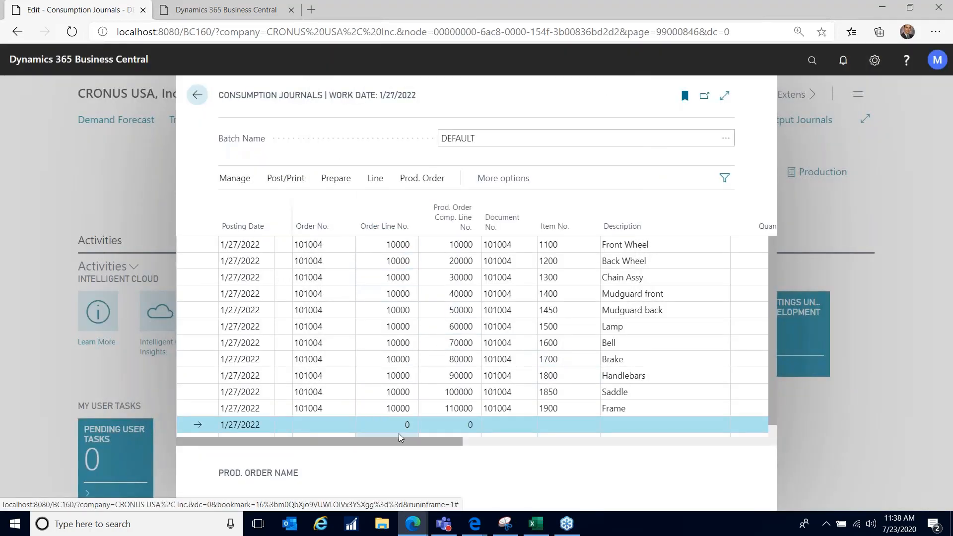
Step: Review the component quantities, unit amounts and posting options in the consumption journal, and close it without posting
left_click_drag(415, 442, 494, 442)
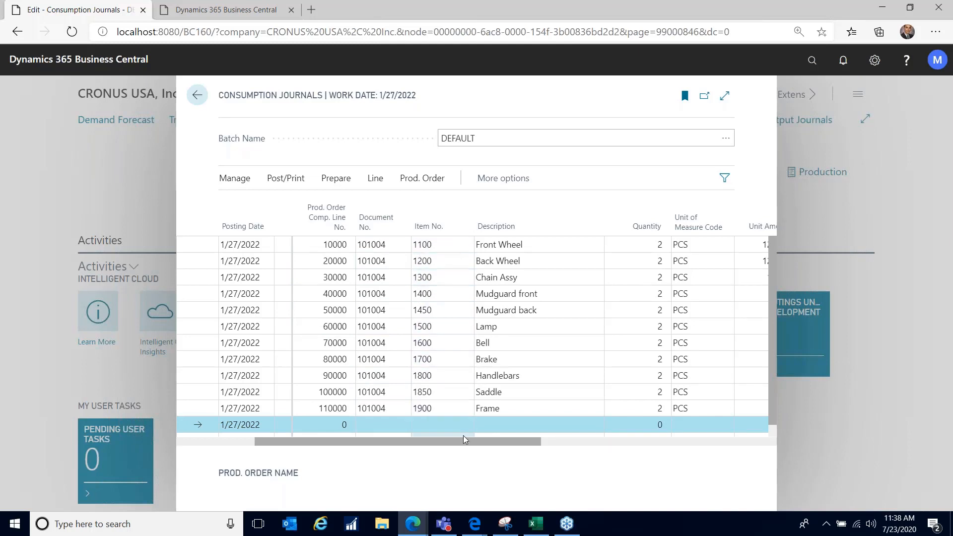
left_click_drag(472, 441, 593, 439)
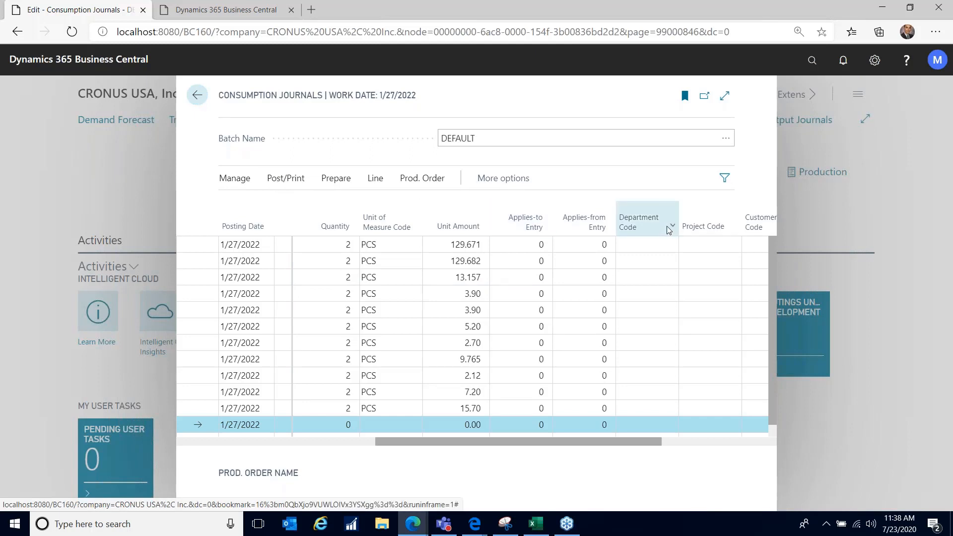
left_click_drag(770, 322, 766, 300)
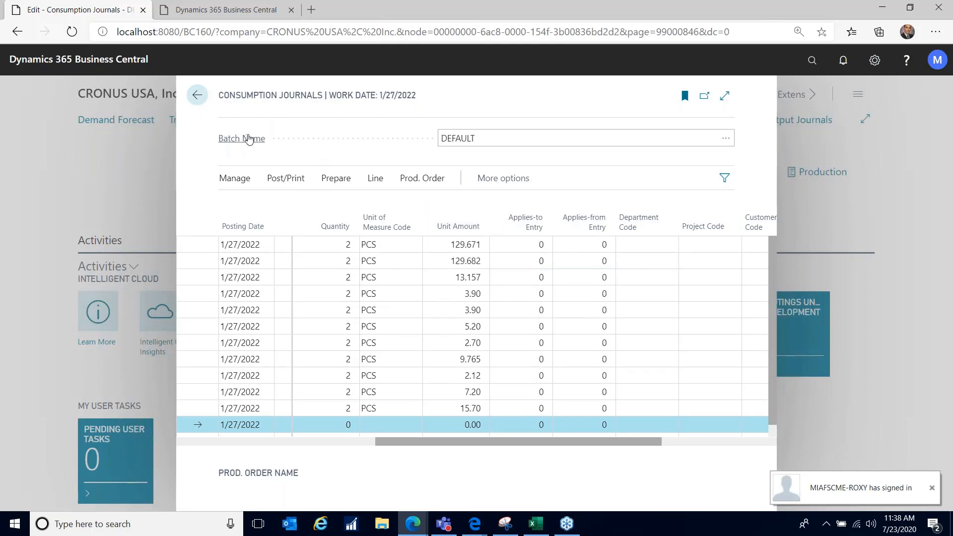
left_click(288, 179)
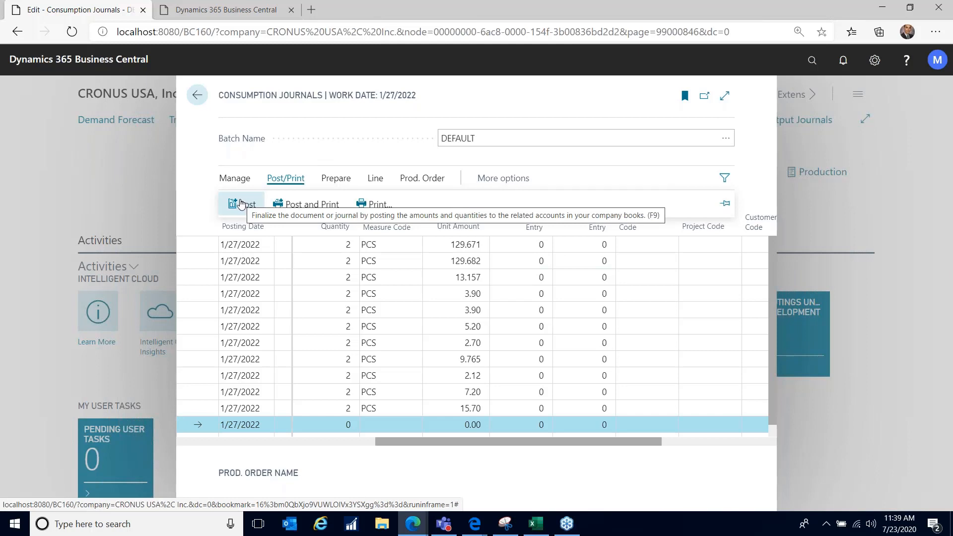
left_click(202, 96)
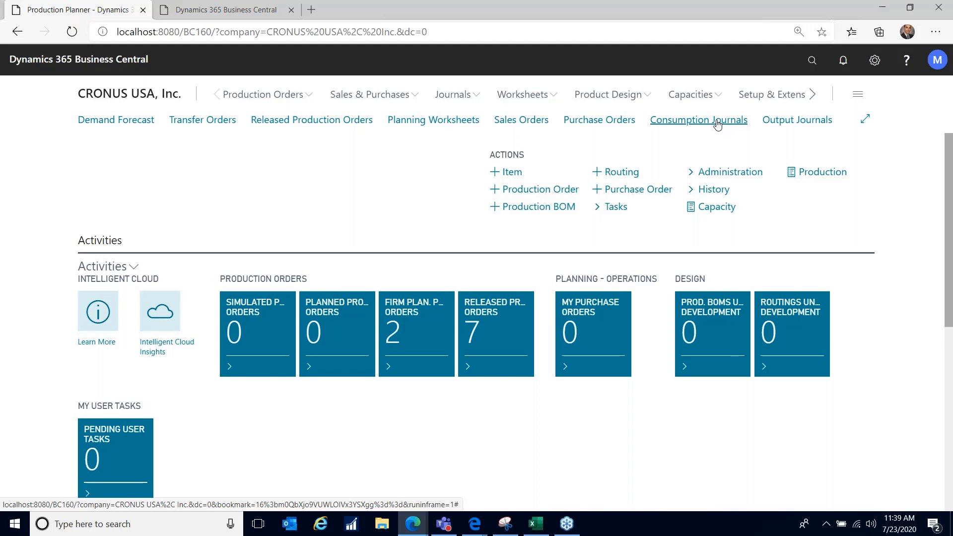
Step: Open the output journals, look through the available actions and try to explode the routing on the empty line
left_click(822, 123)
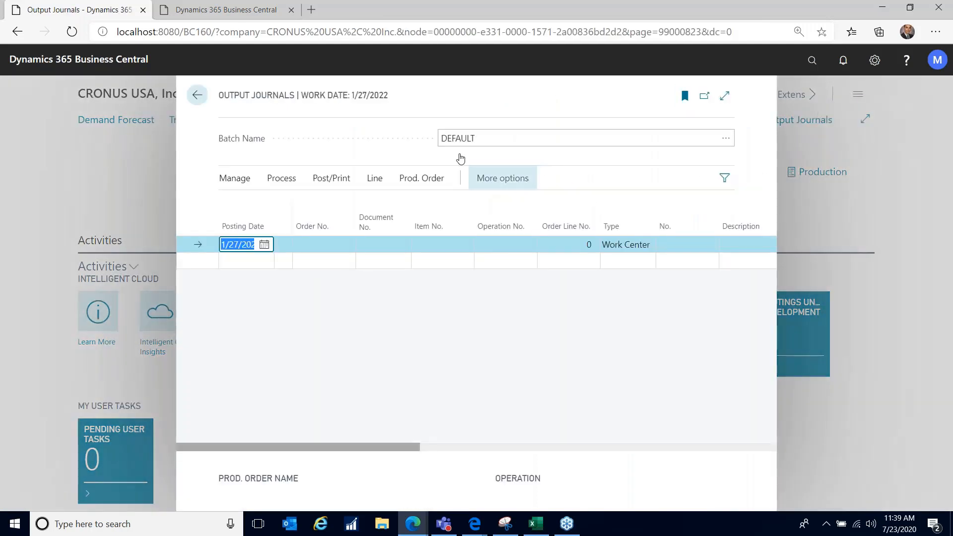
left_click(281, 178)
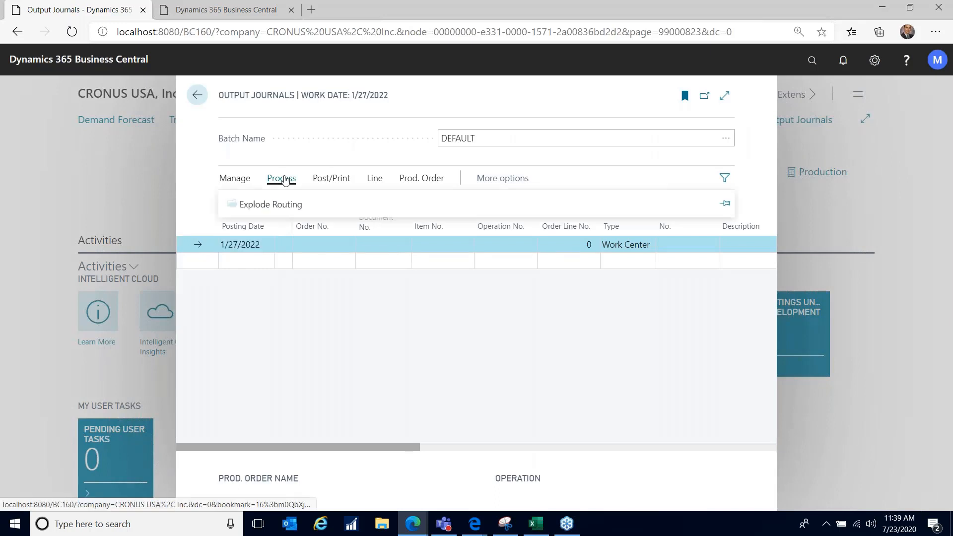
left_click(281, 178)
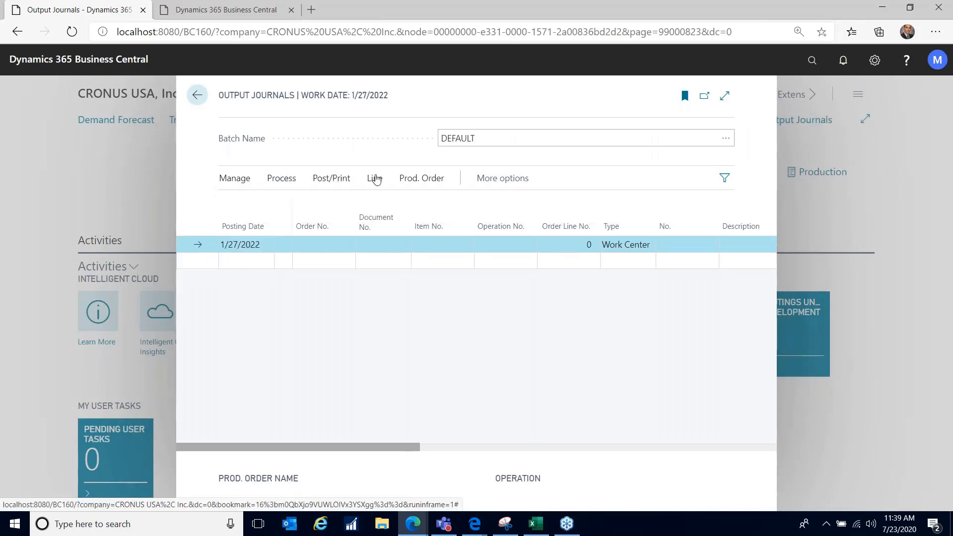
left_click(402, 179)
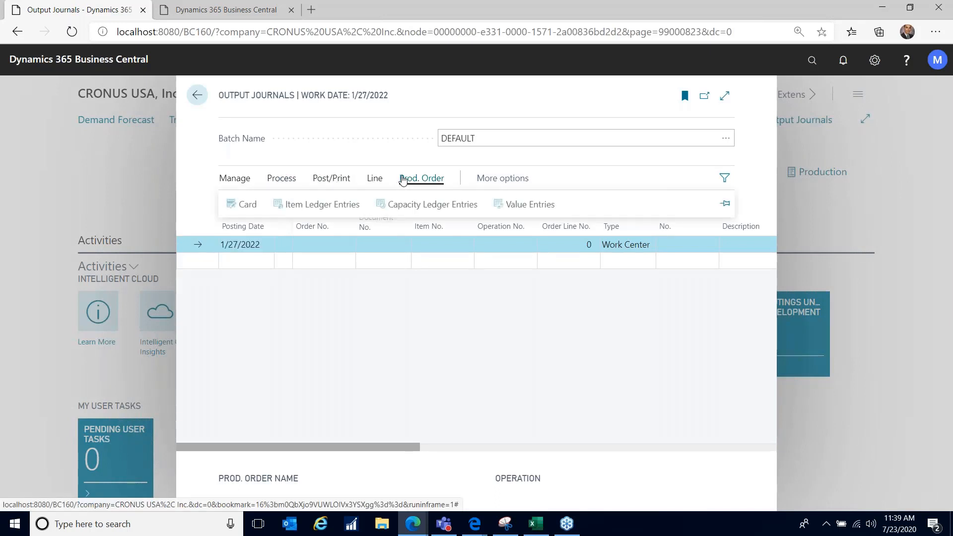
left_click(232, 178)
left_click(276, 180)
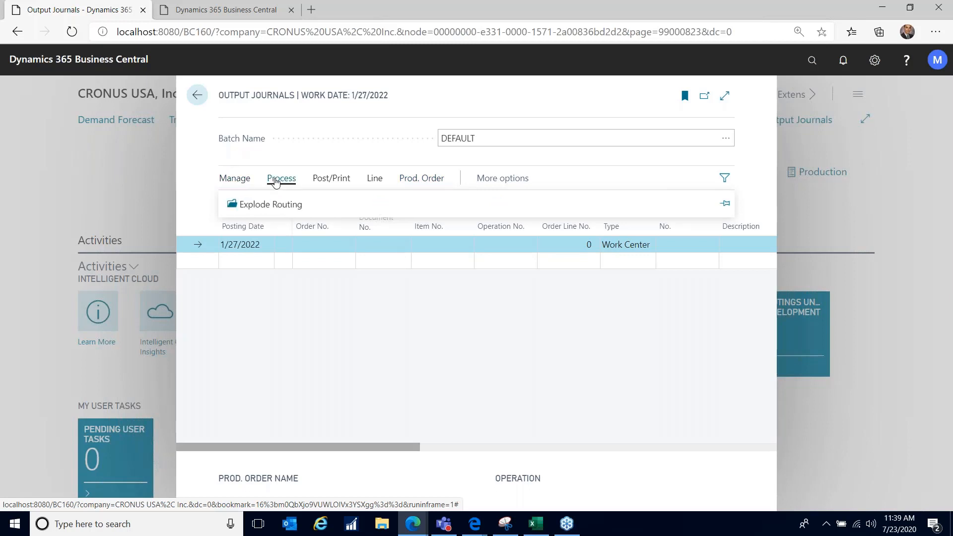
left_click(277, 205)
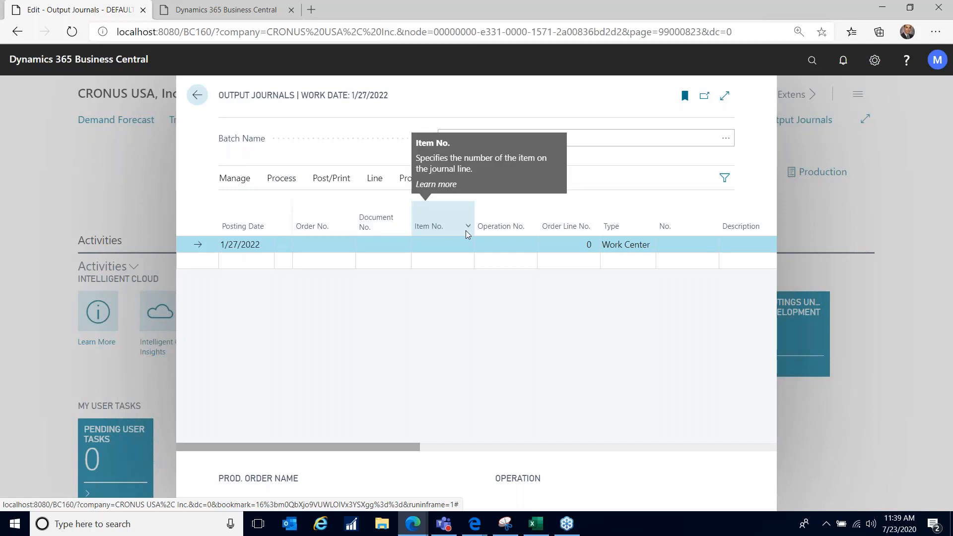
Step: Assign the first listed Bicycle production order to the output journal line
left_click(391, 243)
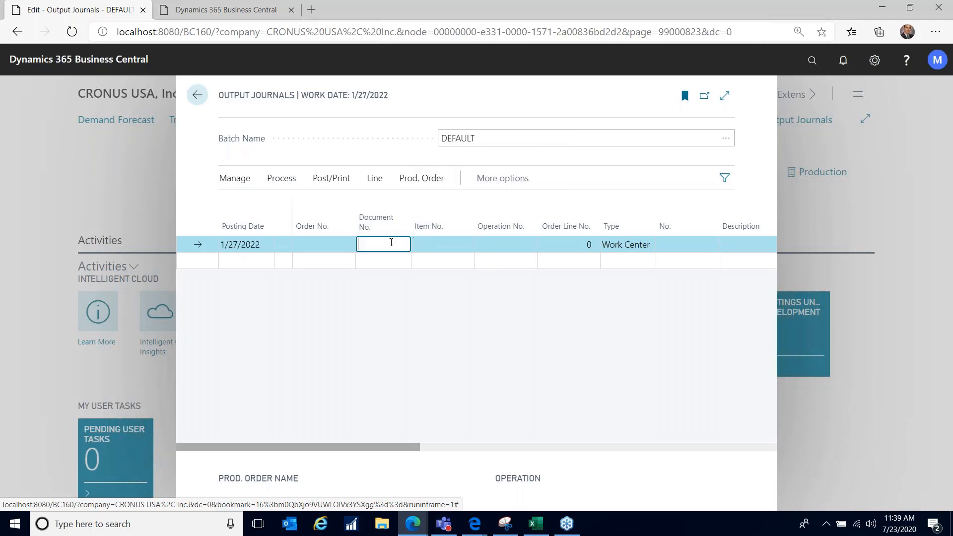
left_click(346, 244)
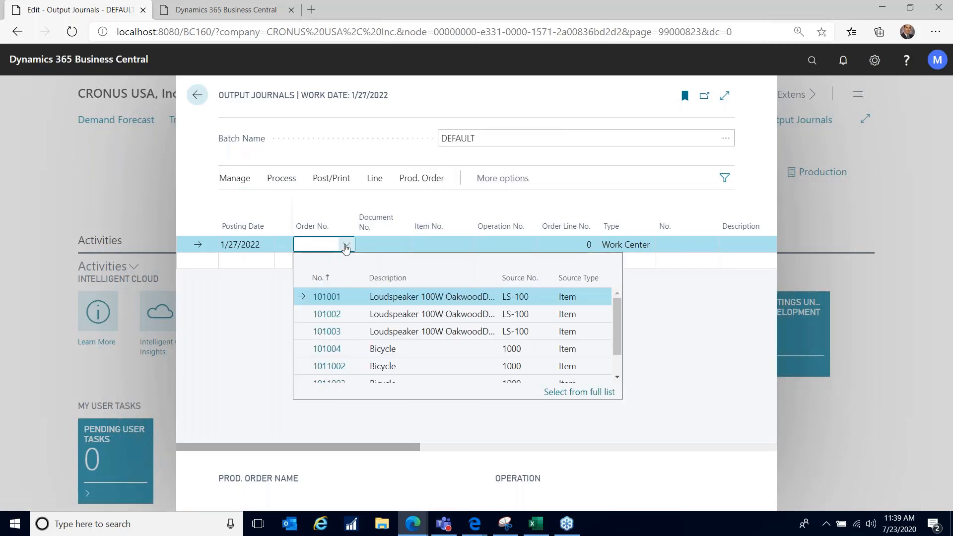
left_click(347, 349)
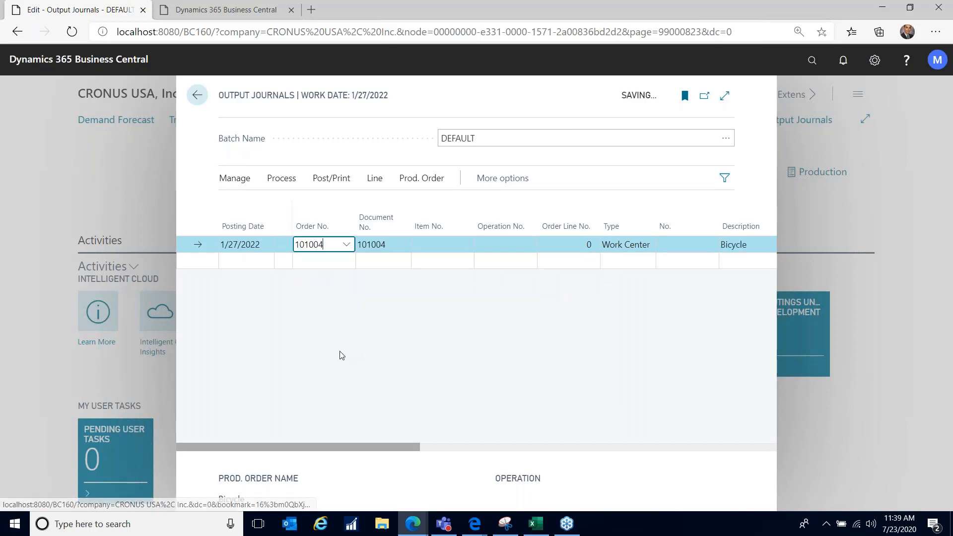
Step: Try to set the Bicycle output line's order line number to 10, check its output quantity fields and revert the change
left_click(508, 245)
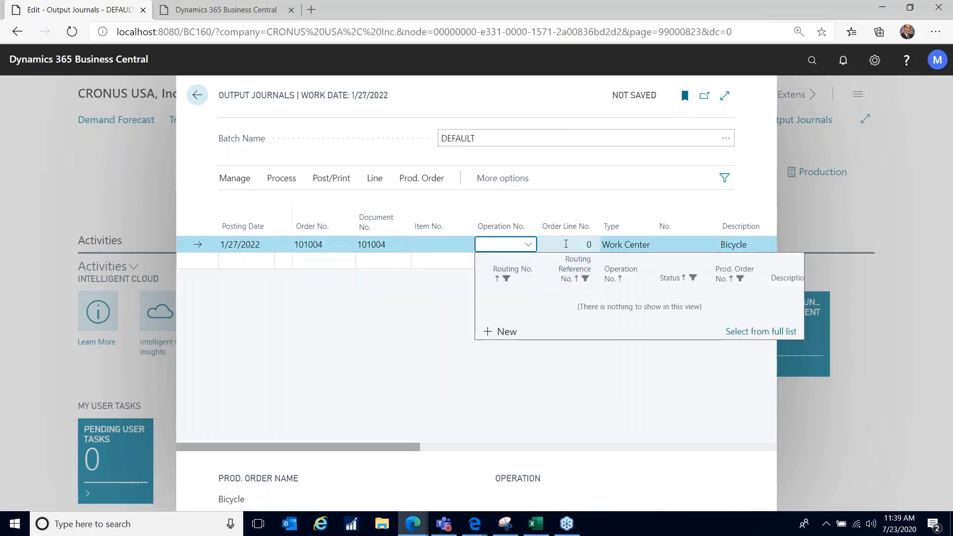
left_click(566, 243)
type("1")
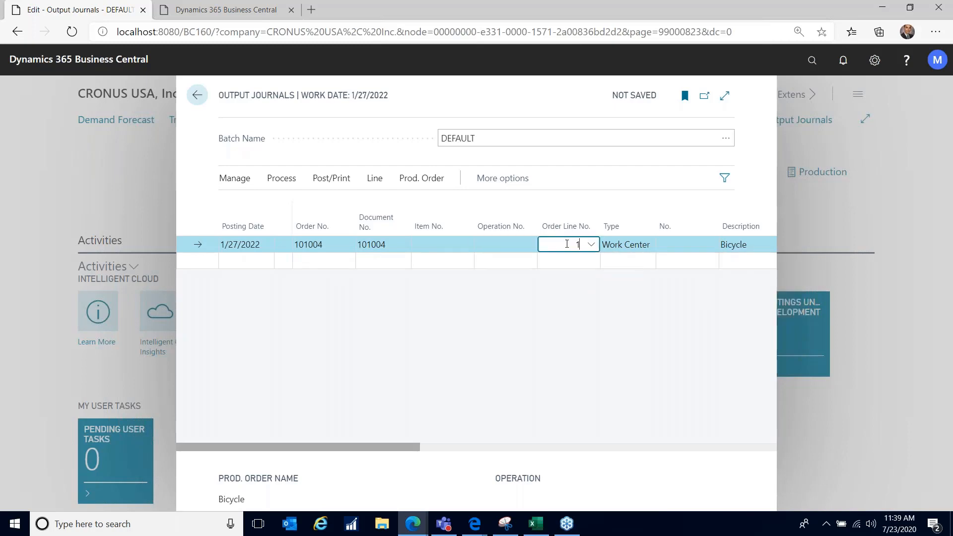
type("0")
key("Tab")
key("ctrl+plus")
key("ctrl+plus")
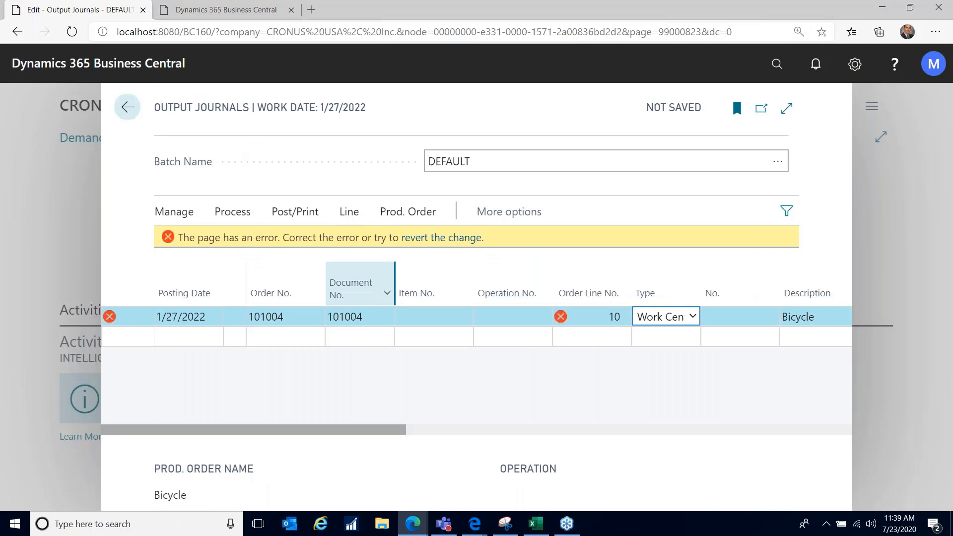
left_click(379, 285)
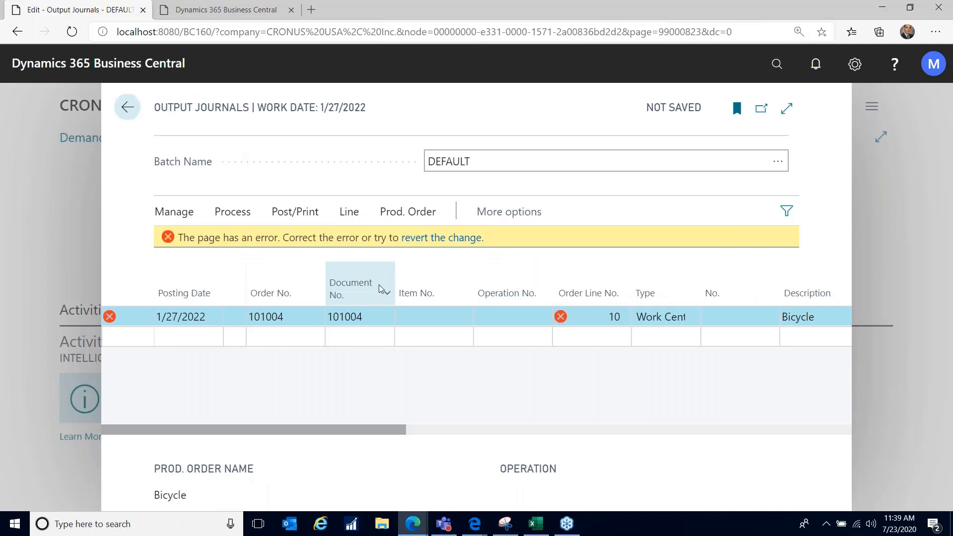
key("ctrl+minus")
key("ctrl+minus")
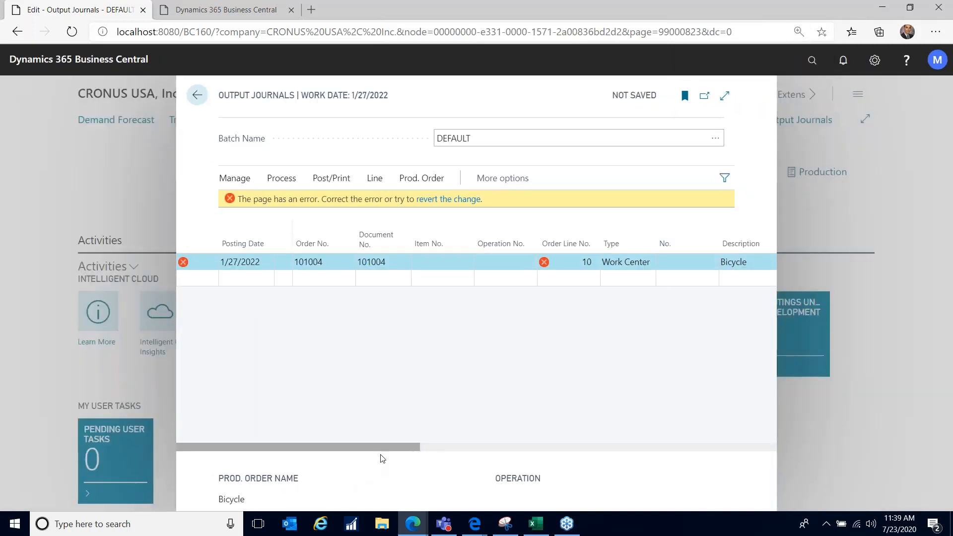
left_click(646, 450)
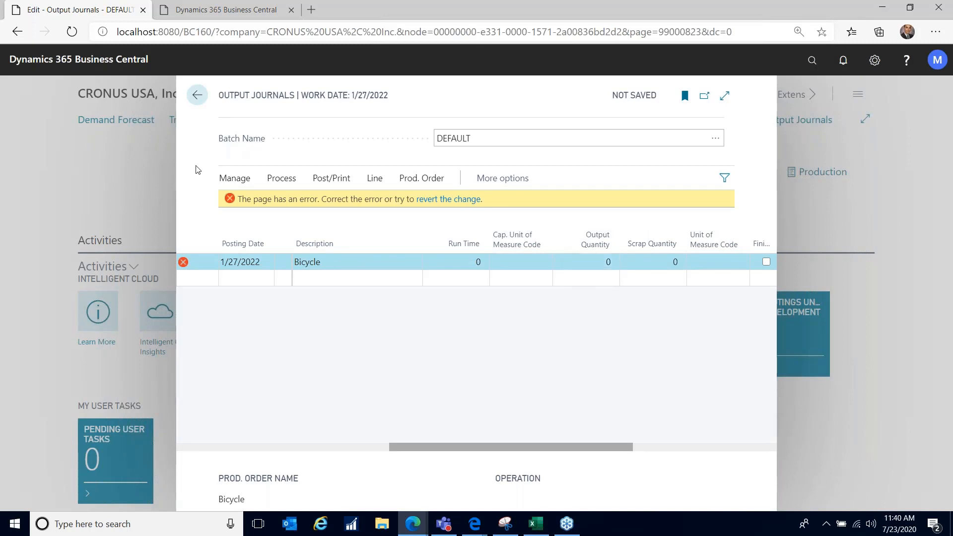
left_click(441, 199)
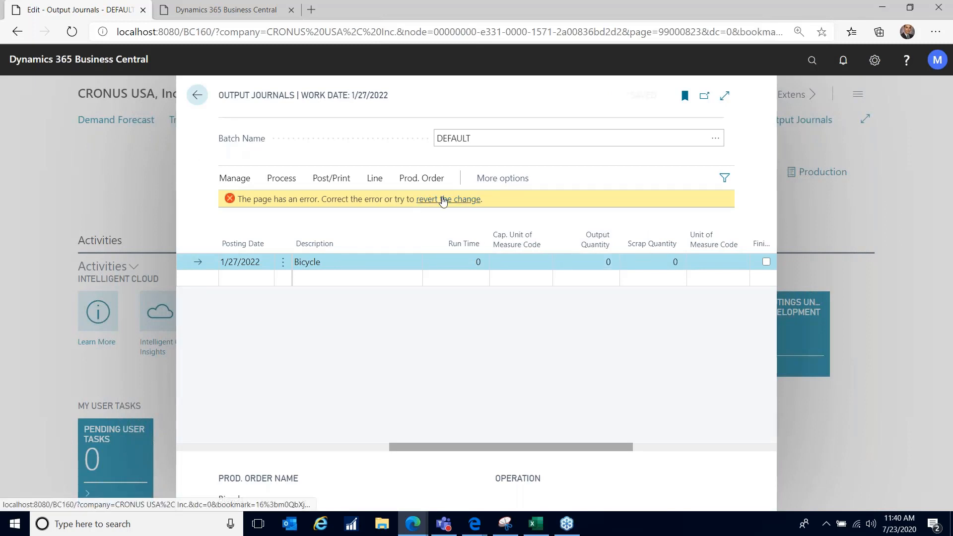
Step: Leave the output journal, reopen the consumption journals and look at the actions available for a line
left_click(197, 95)
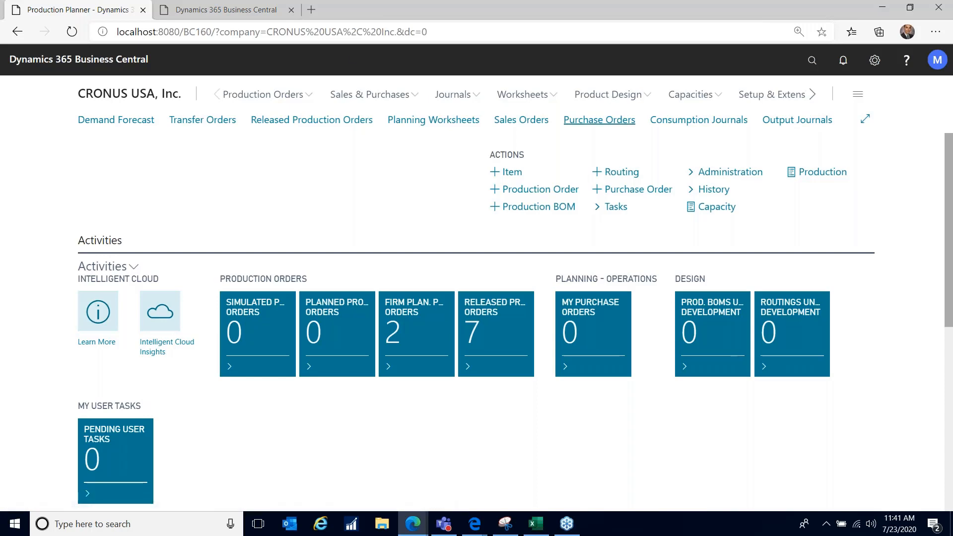
left_click(680, 123)
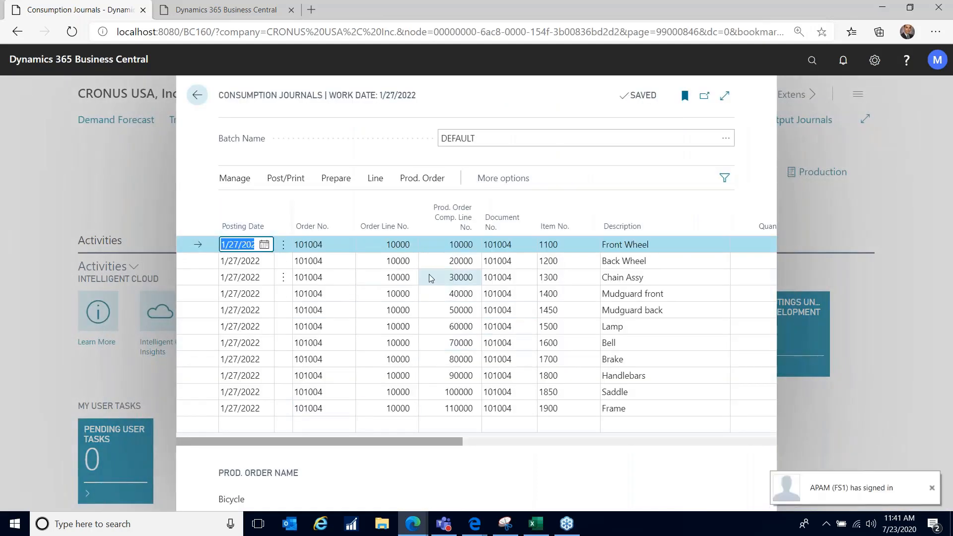
left_click(375, 180)
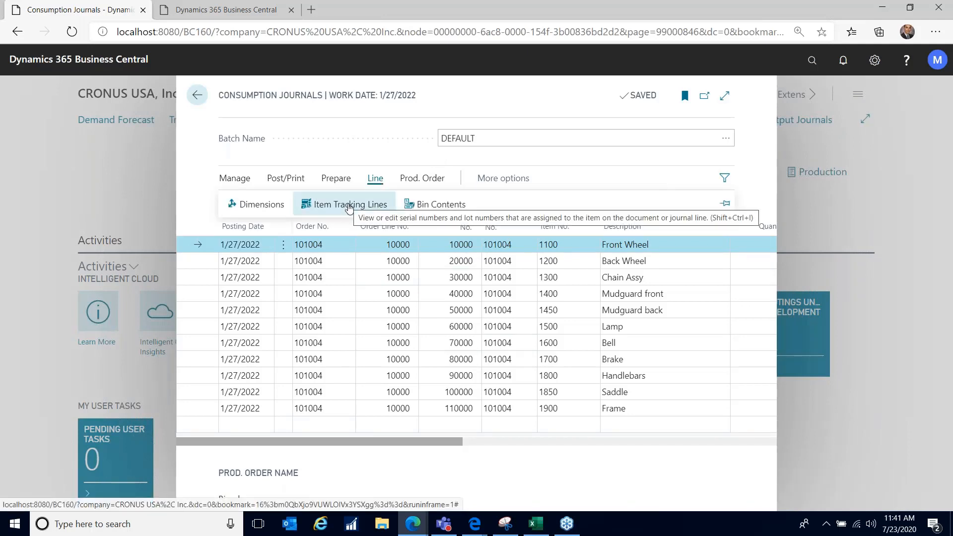
left_click(390, 291)
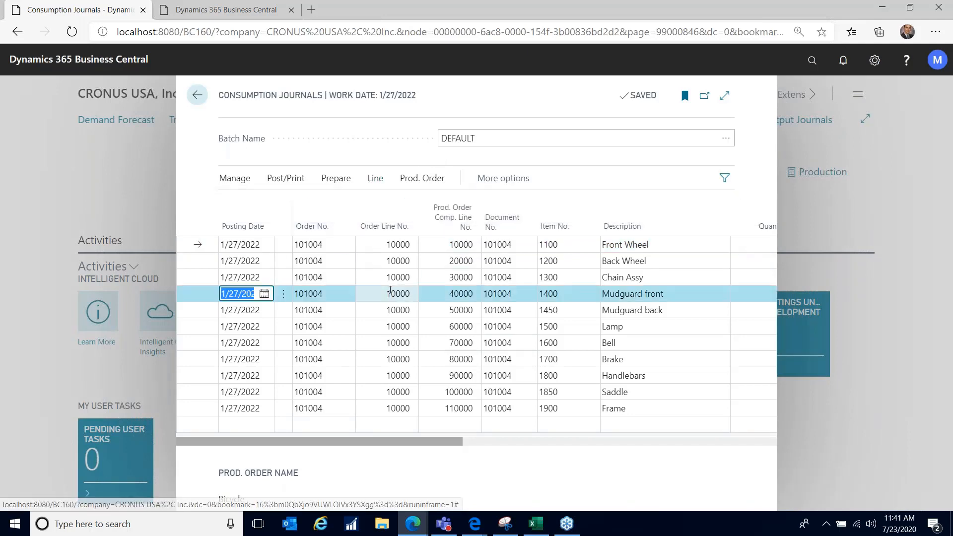
Step: Try to open the item tracking lines for the Back Wheel component, and return to the home page
left_click(501, 262)
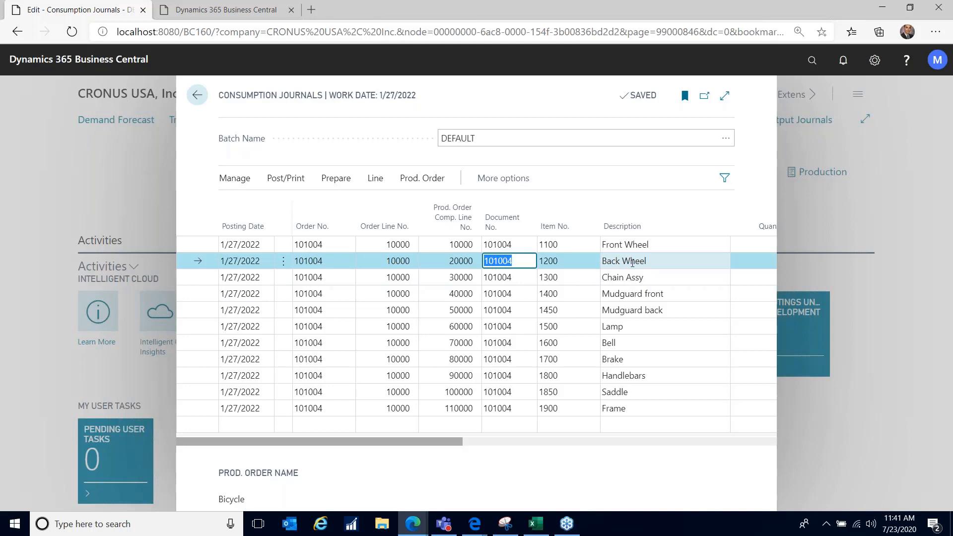
left_click(373, 180)
left_click(361, 204)
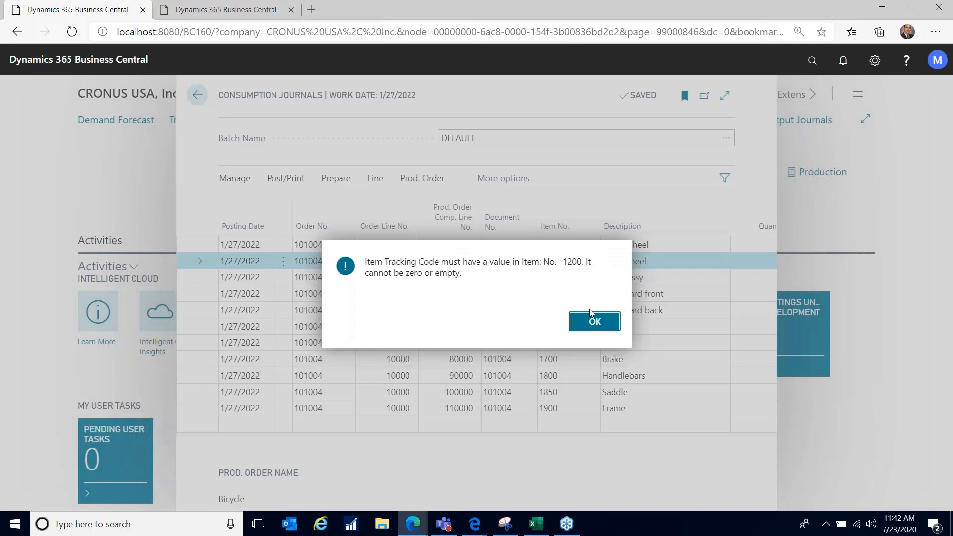
left_click(595, 321)
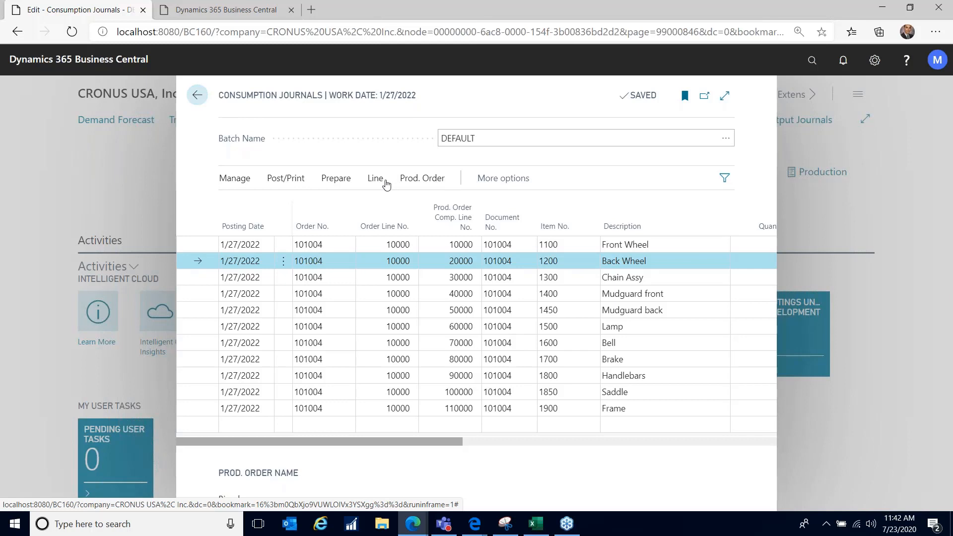
left_click(197, 95)
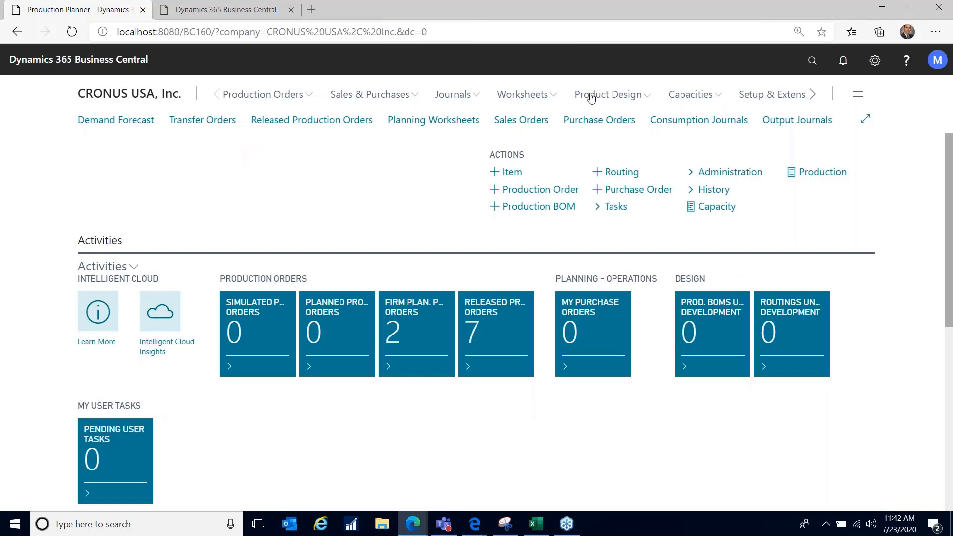
Step: Open released production order 101004 for the Bicycle and try to open its line's item tracking lines
left_click(308, 97)
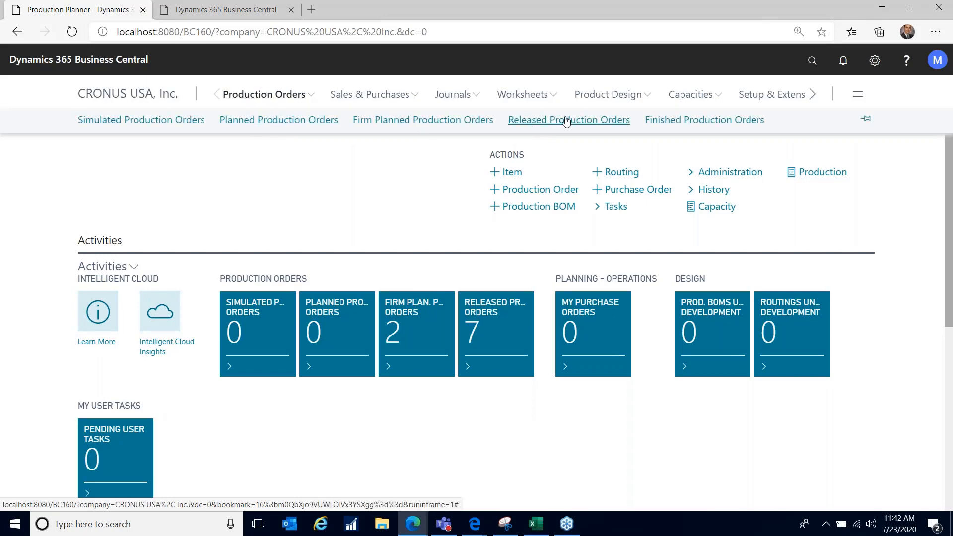
left_click(566, 121)
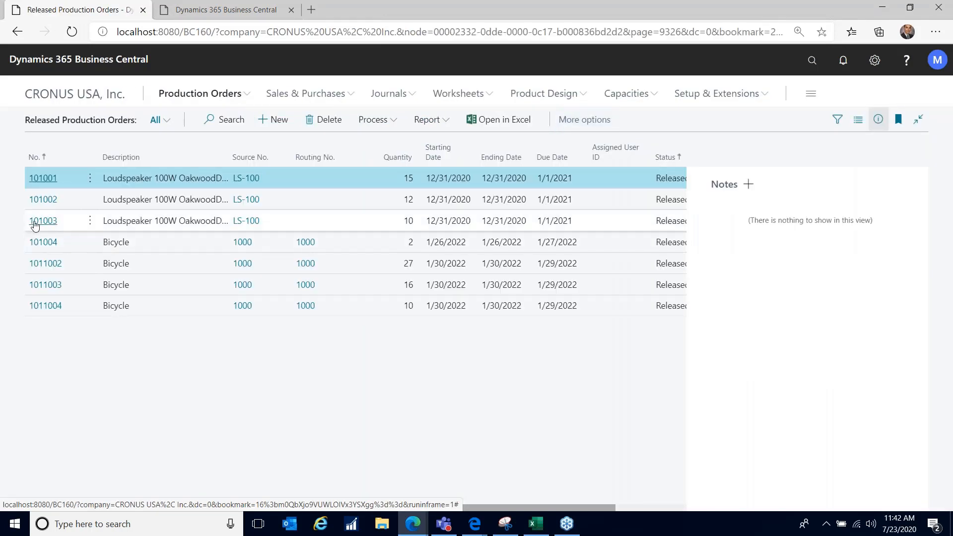
left_click(51, 247)
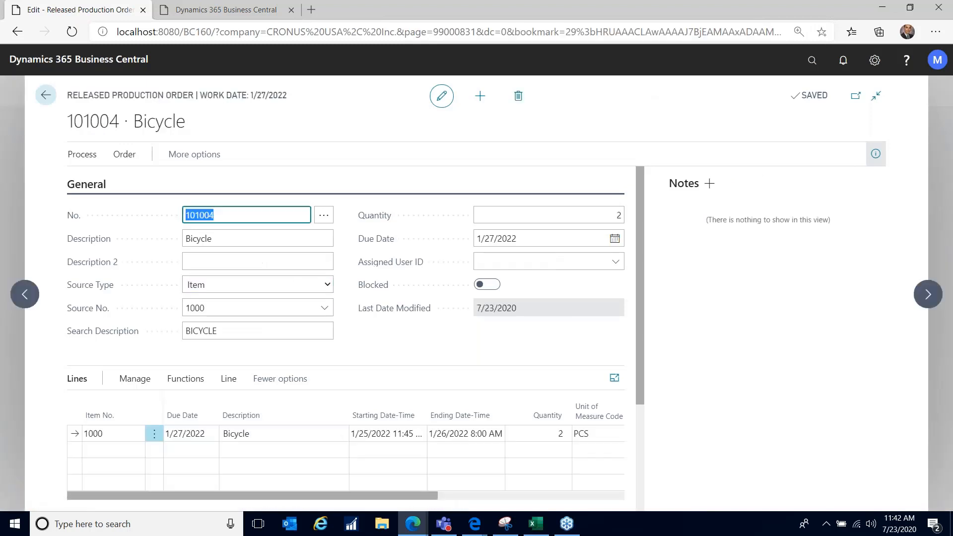
left_click(229, 379)
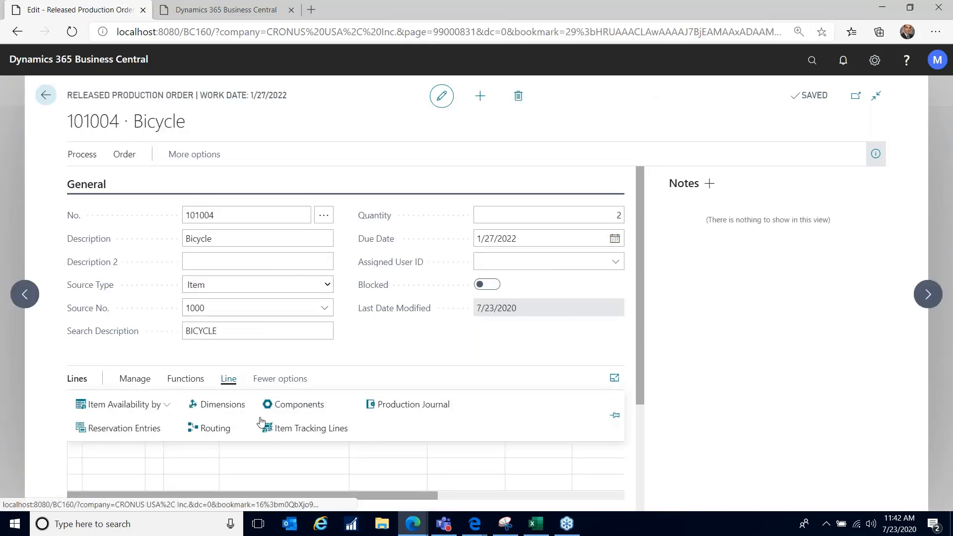
left_click(330, 428)
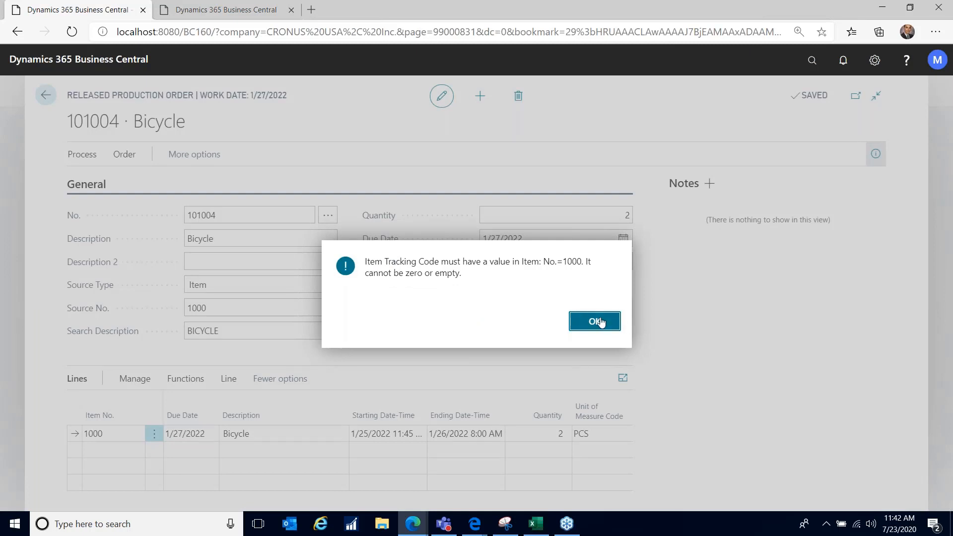
left_click(596, 321)
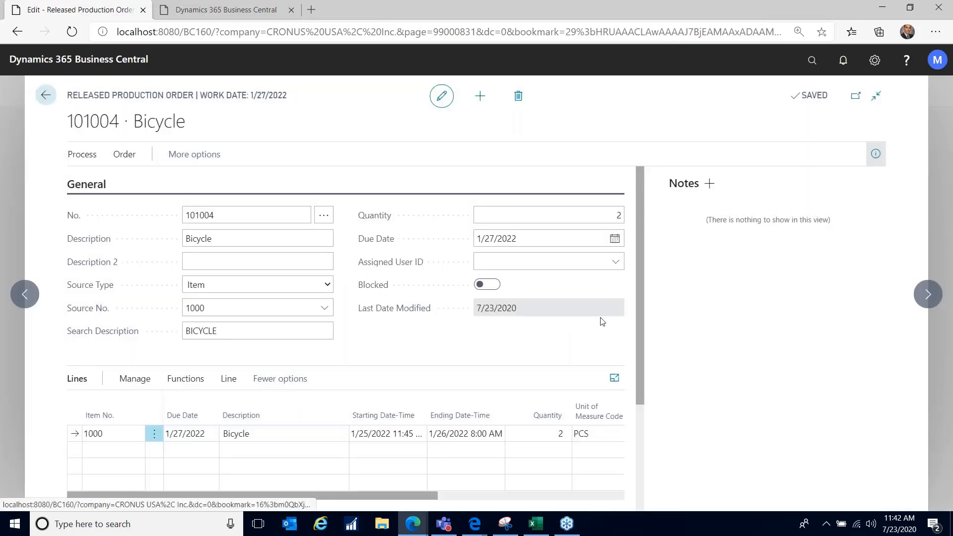
Step: View the production journal for the Bicycle order line and return to the released production orders list
left_click(228, 378)
left_click(367, 405)
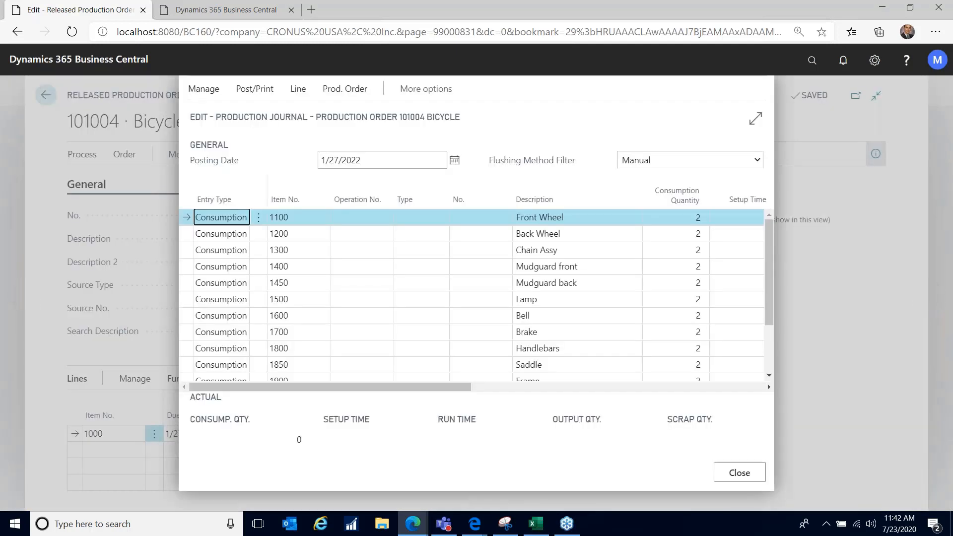
left_click(739, 474)
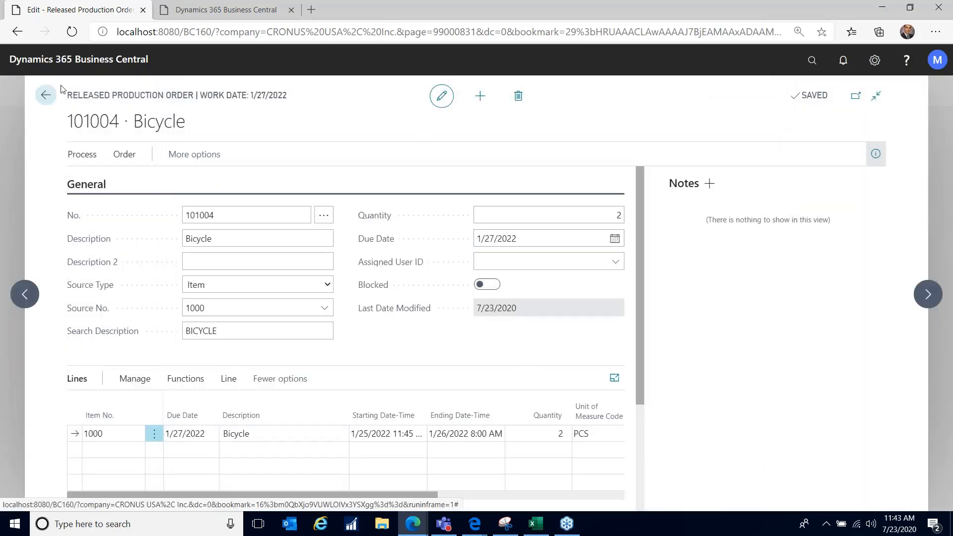
left_click(42, 97)
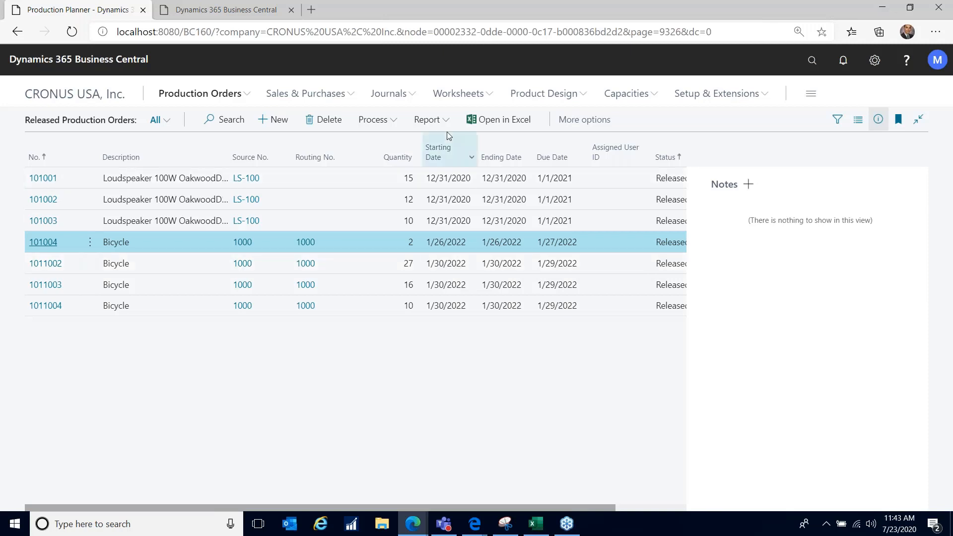
Step: Open the DEFAULT planning worksheet and bring up the options for calculating a regenerative plan
left_click(486, 96)
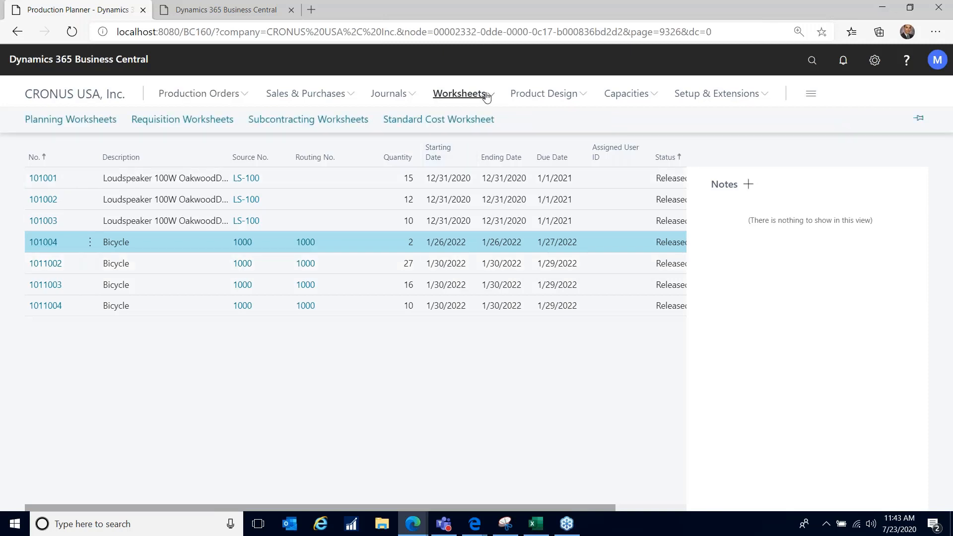
left_click(103, 120)
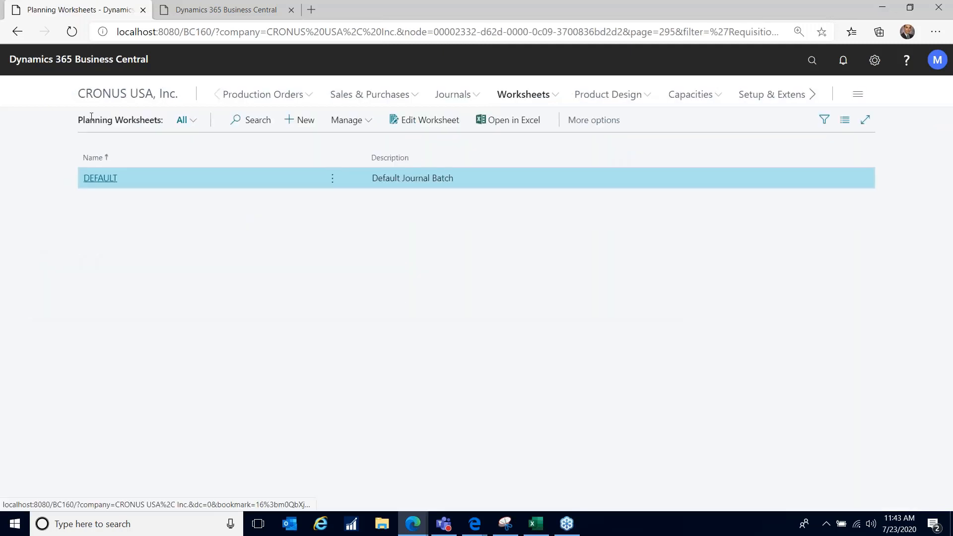
left_click(91, 179)
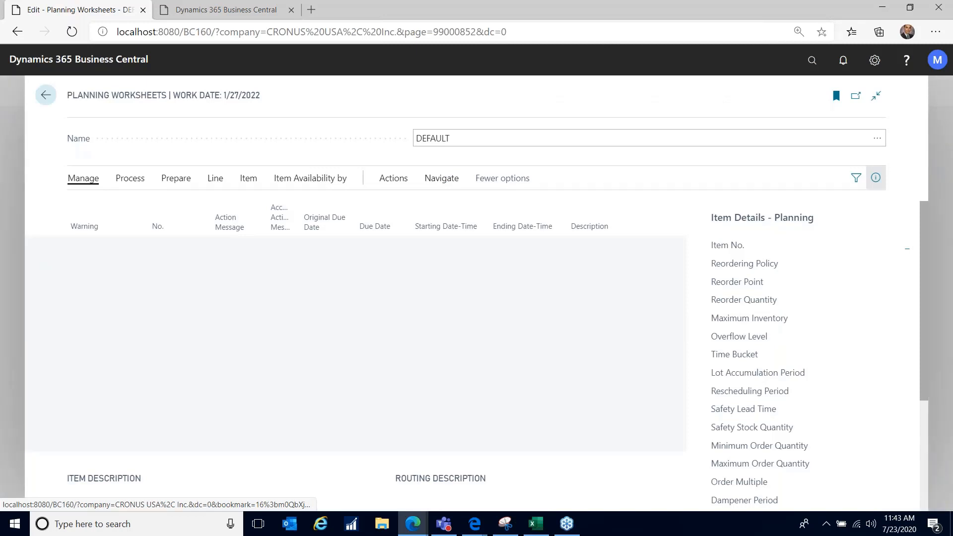
left_click(176, 179)
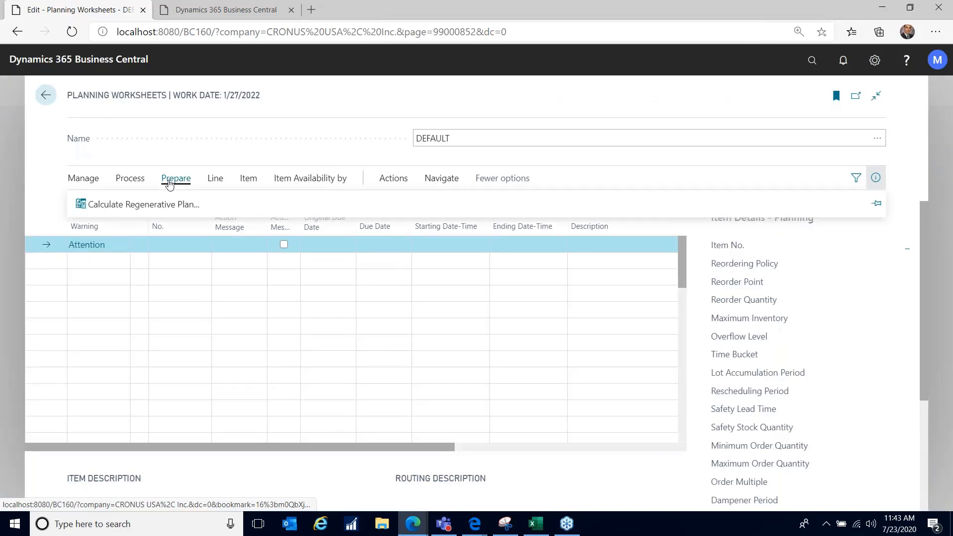
left_click(173, 205)
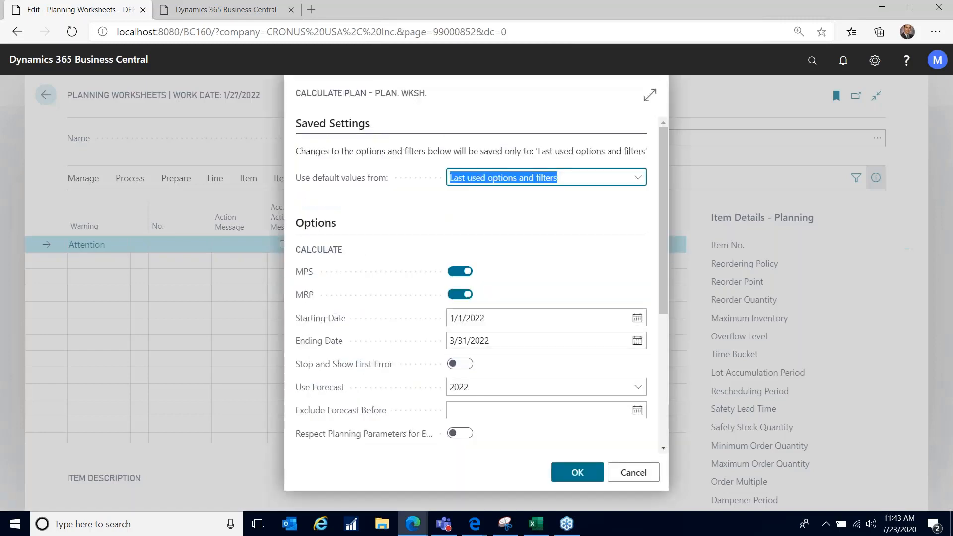
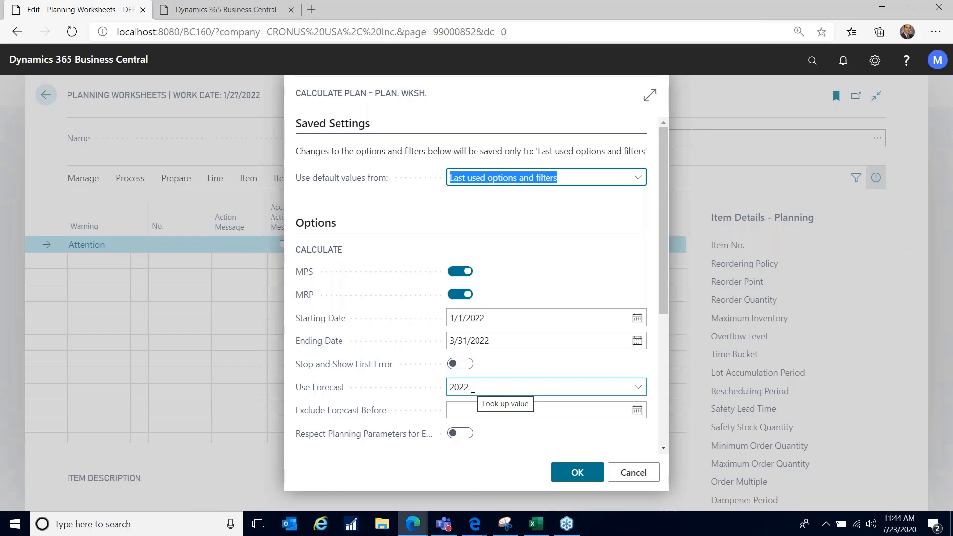
Step: Browse the full list of demand forecasts available to the plan and open the 2022 forecast for editing
left_click(473, 388)
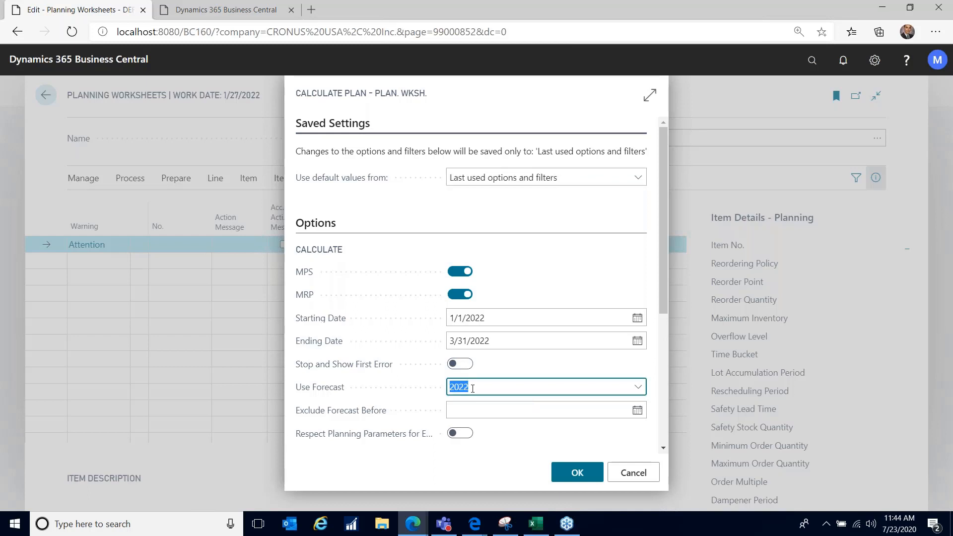
left_click(638, 388)
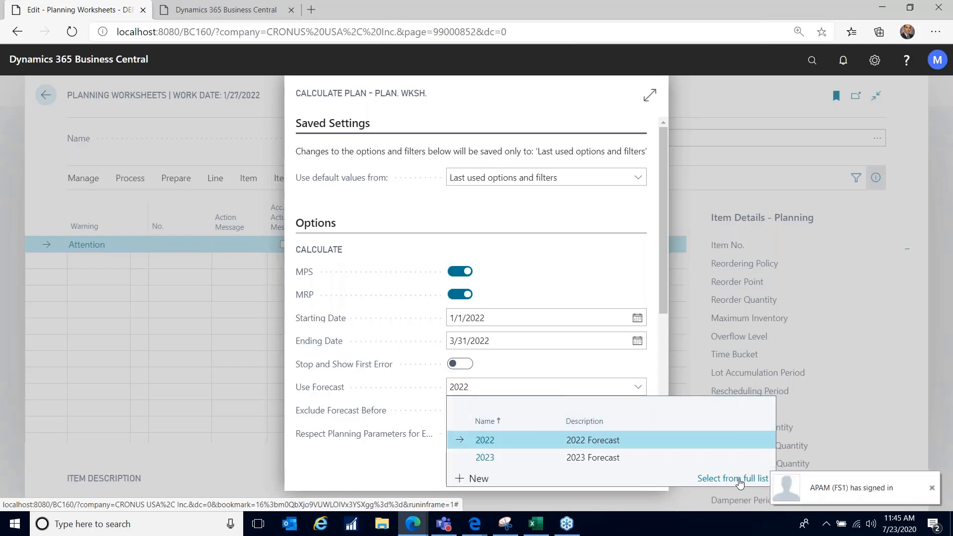
left_click(733, 479)
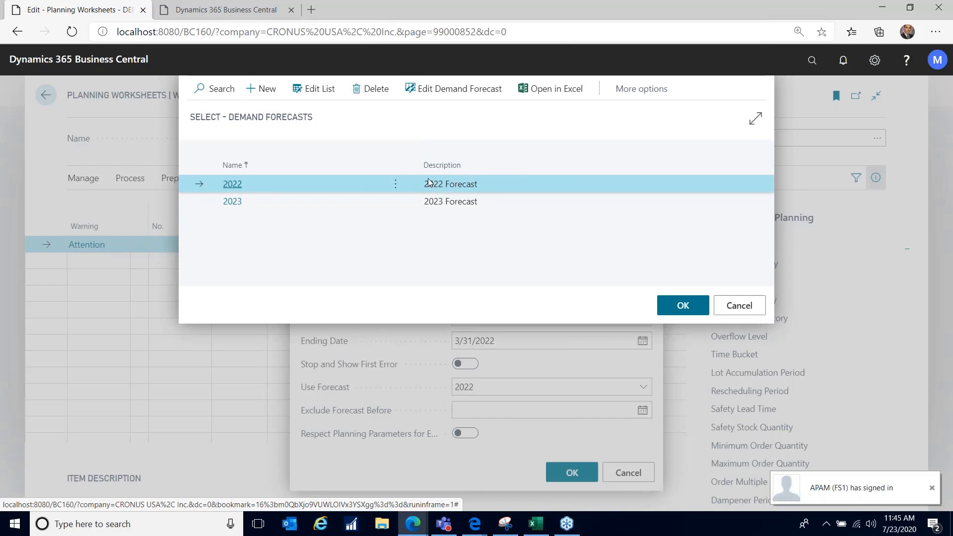
left_click(327, 94)
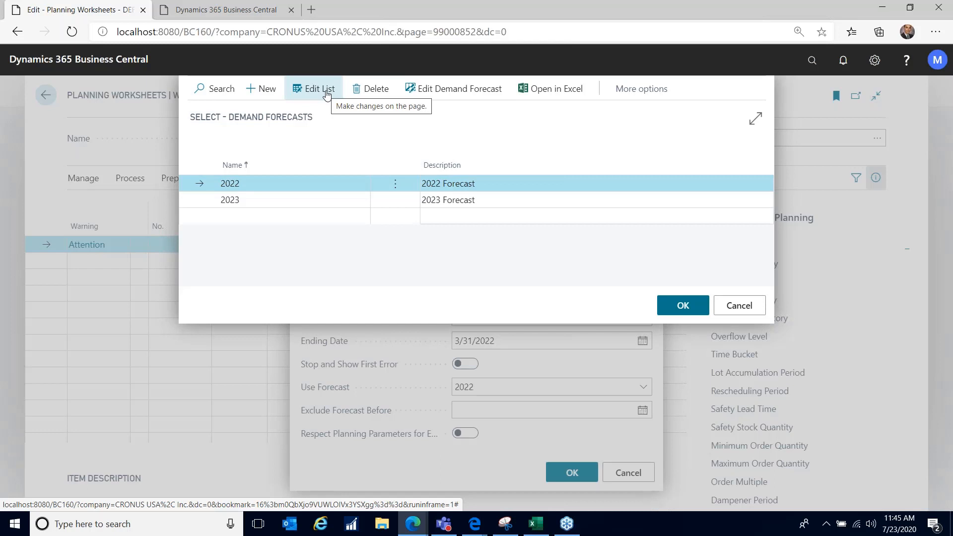
left_click(429, 91)
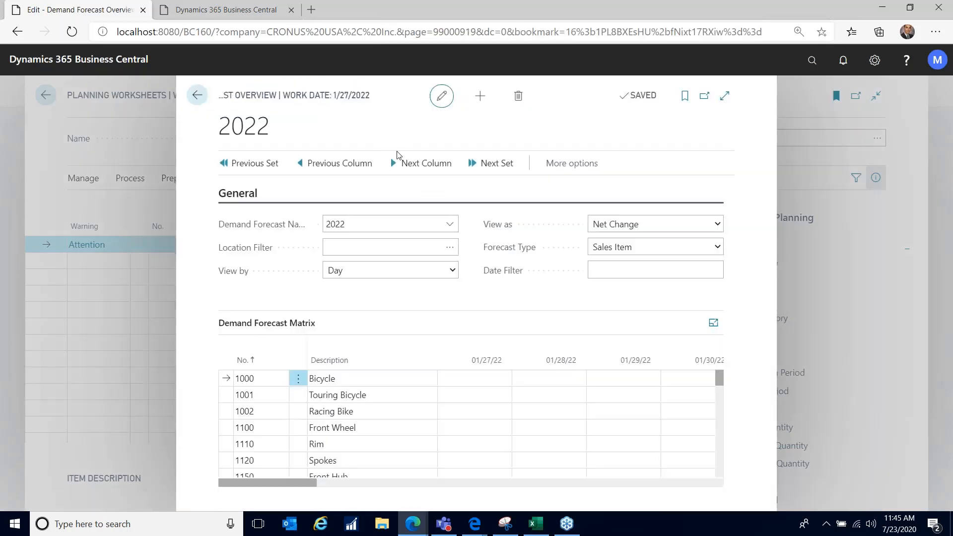
Step: View the 2022 demand forecast by month, look over the monthly item cells and return to the plan calculation options
left_click(448, 271)
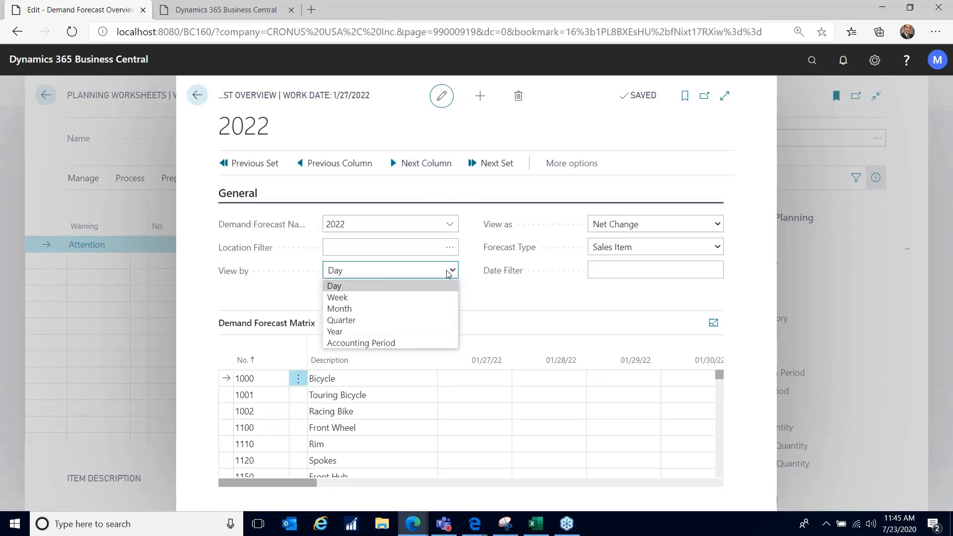
left_click(441, 309)
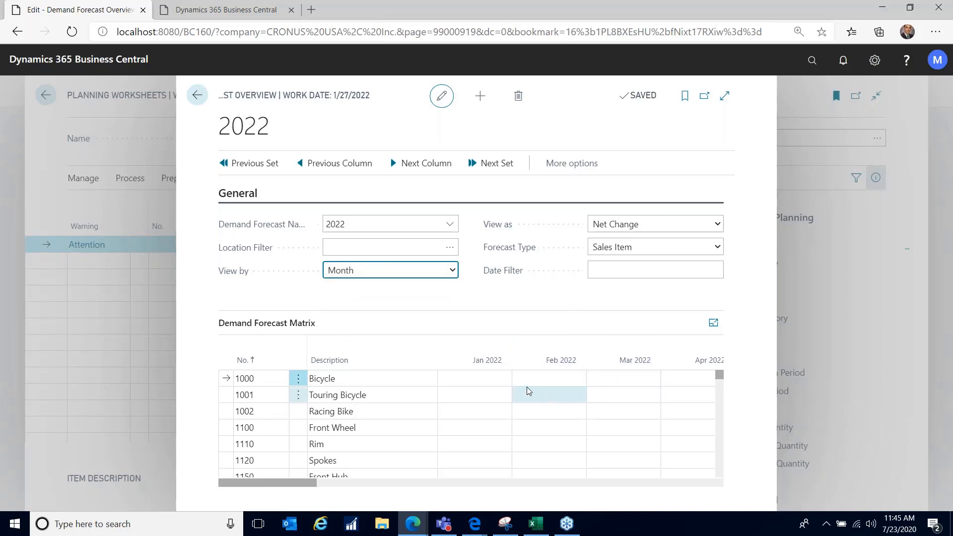
left_click(553, 378)
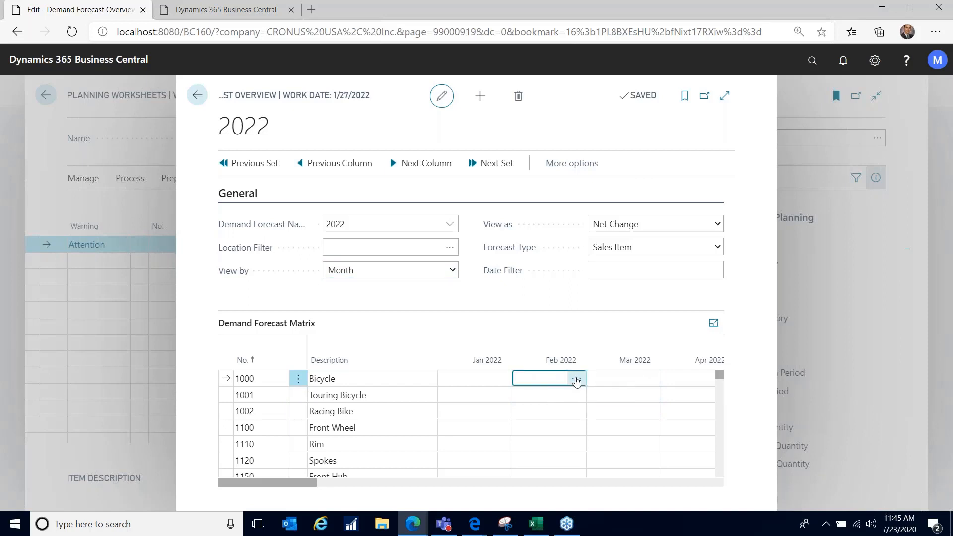
left_click(626, 378)
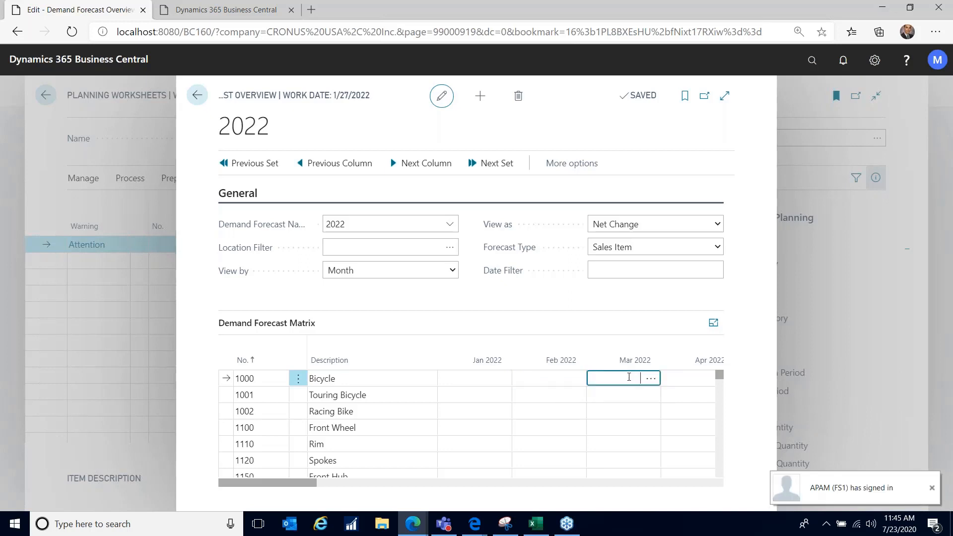
left_click(640, 407)
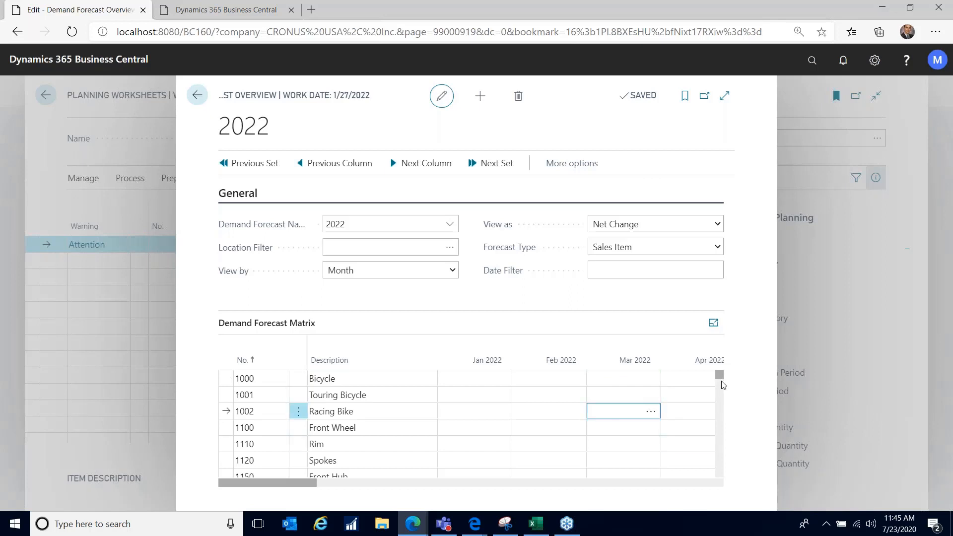
left_click_drag(722, 385, 708, 336)
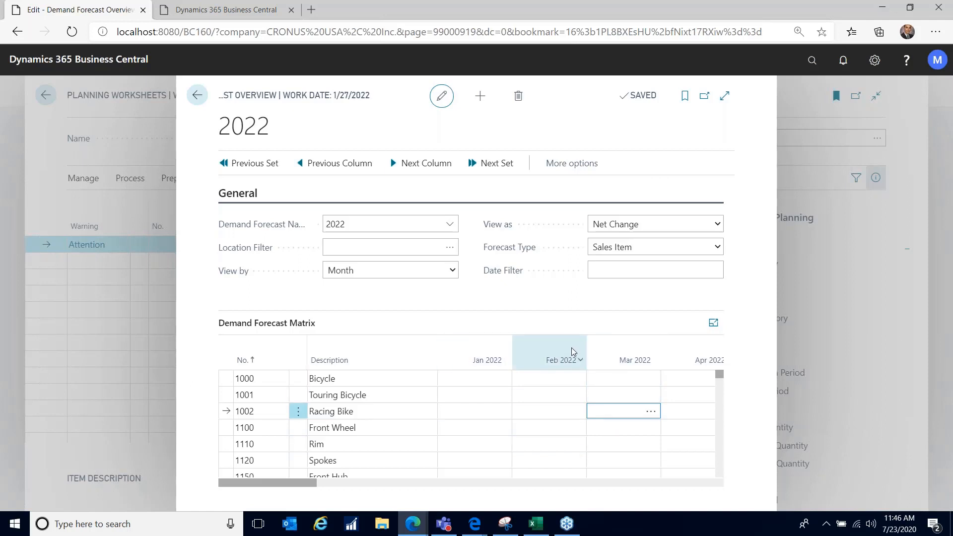
left_click(197, 95)
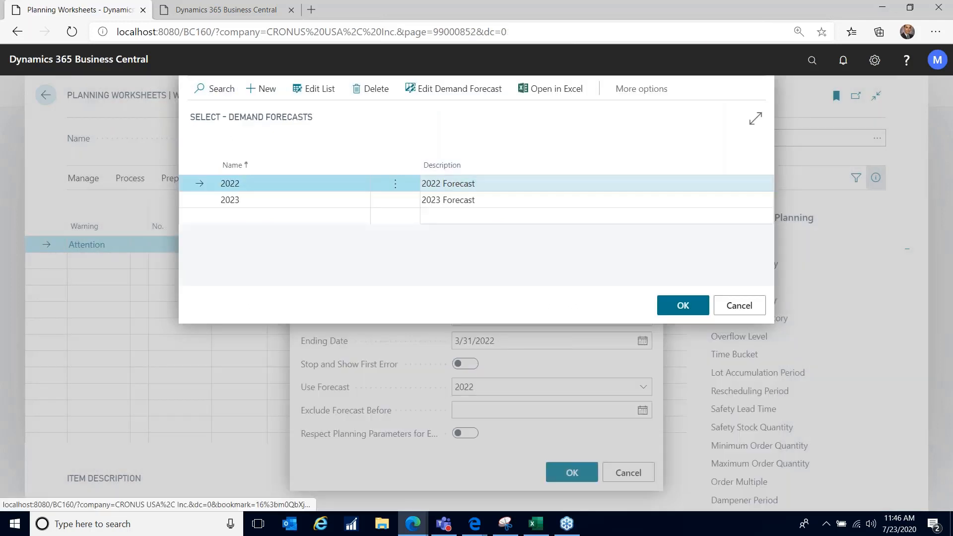
left_click(737, 306)
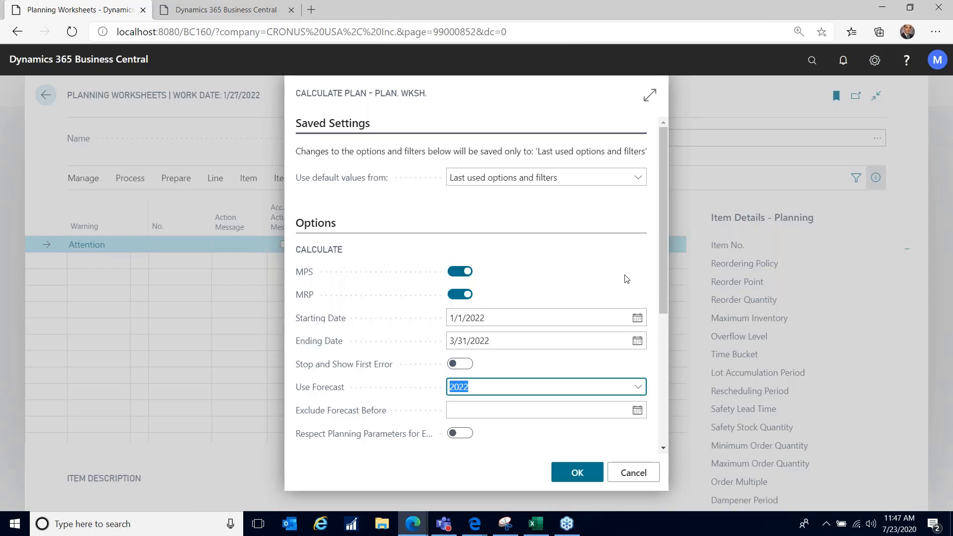
Step: Review the plan's item filter and the calendar for its starting date
left_click_drag(662, 275, 659, 394)
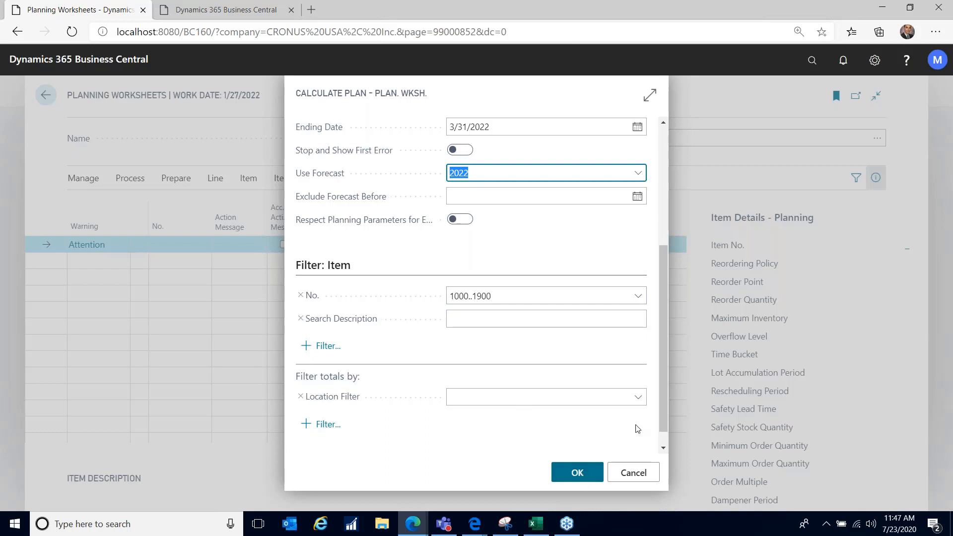
left_click_drag(662, 409, 662, 260)
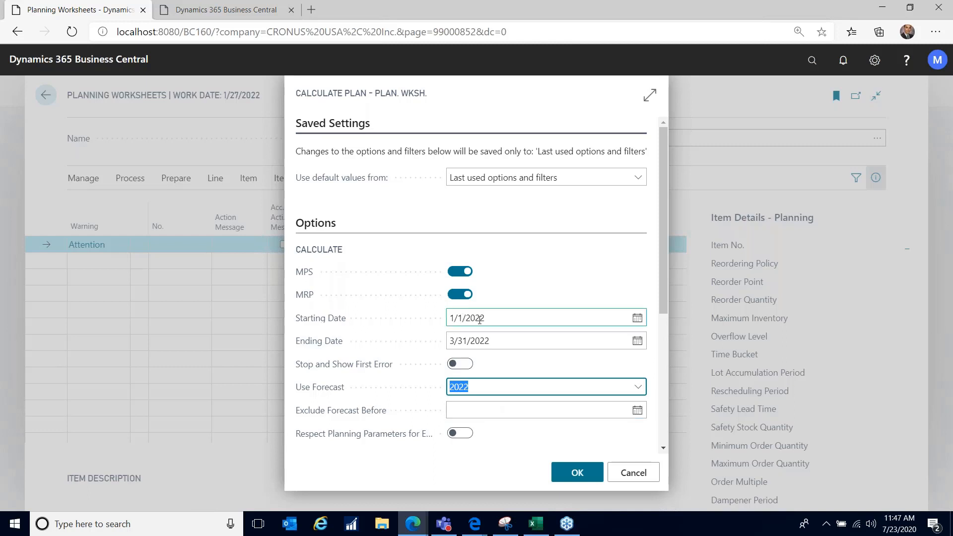
left_click(638, 320)
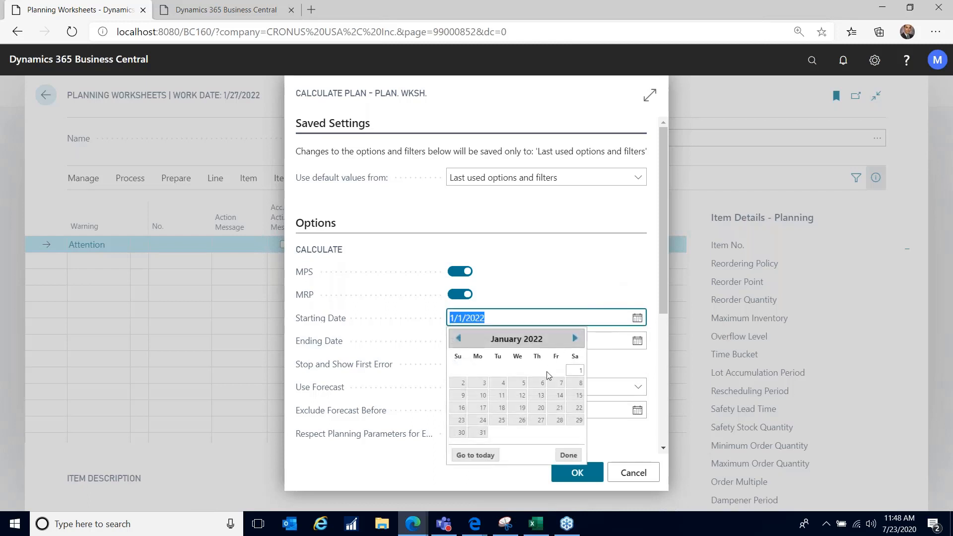
left_click(584, 284)
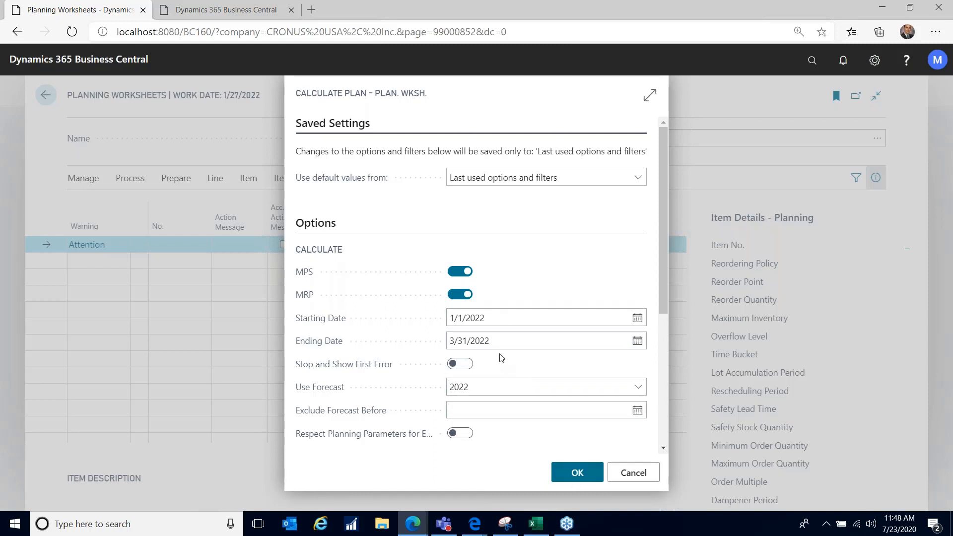
Step: Set the plan's starting date to 1/2/2022, calculate the regenerative plan and look through the suggested planning lines
left_click(462, 317)
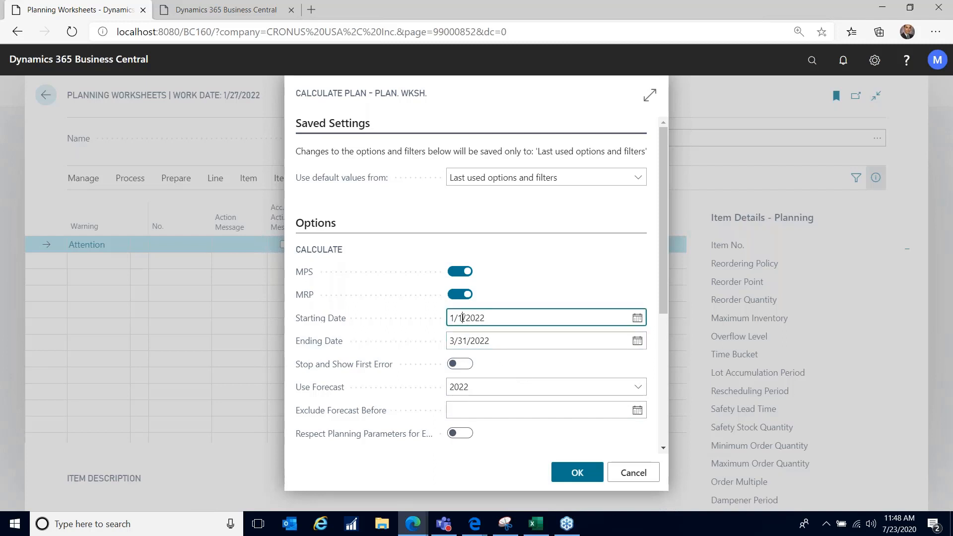
type("2")
left_click(579, 475)
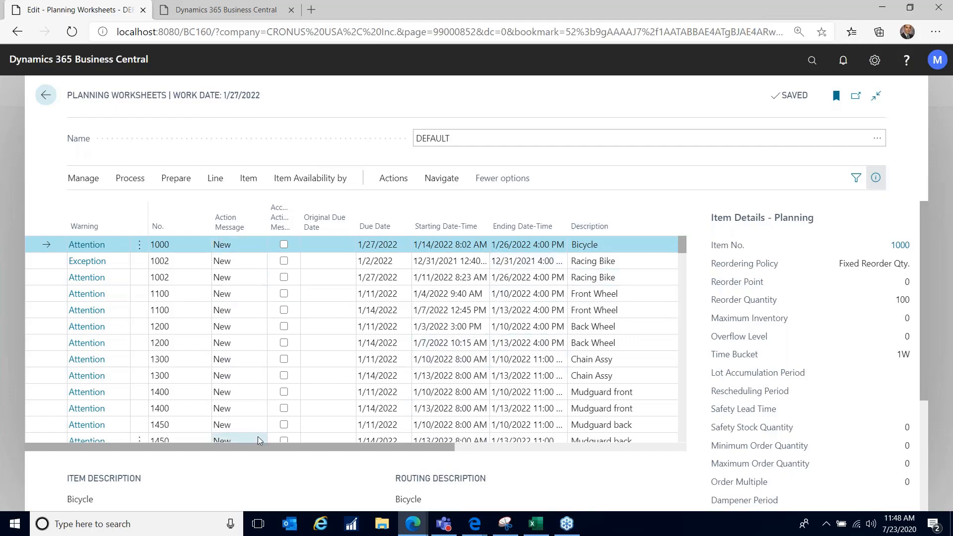
left_click_drag(355, 446, 563, 451)
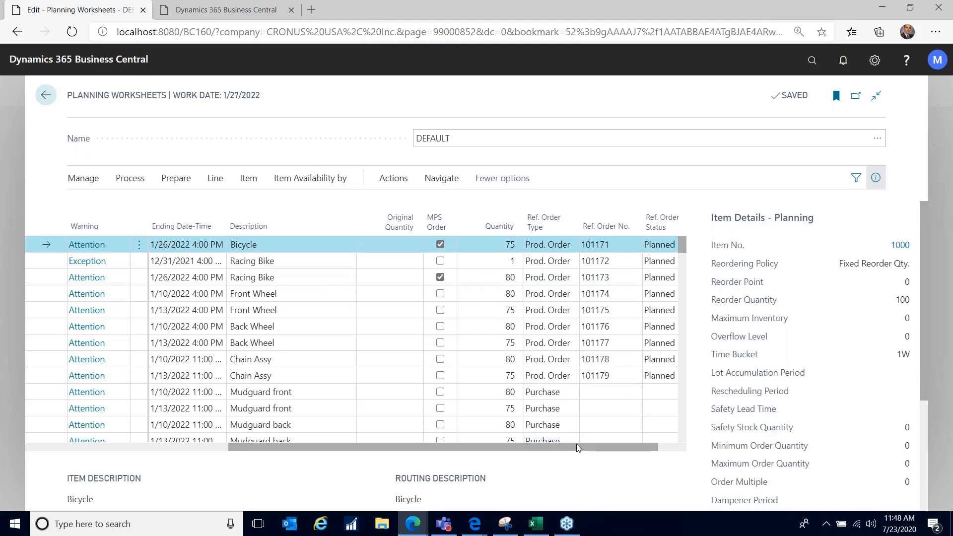
Step: Look through the suggested planning lines, comparing their due dates, quantities, reference order types and order numbers from Bicycle down to Handlebars
left_click_drag(576, 444, 621, 441)
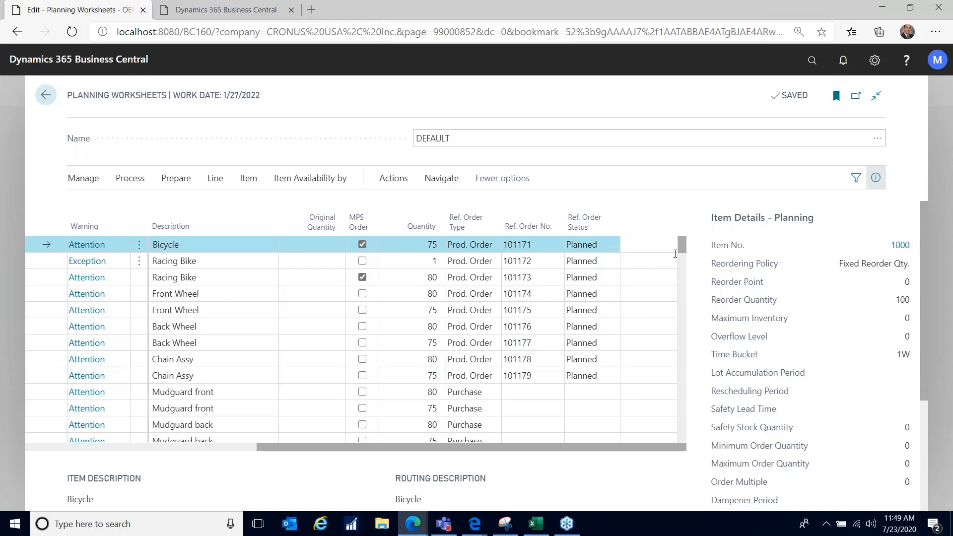
left_click_drag(685, 252, 682, 263)
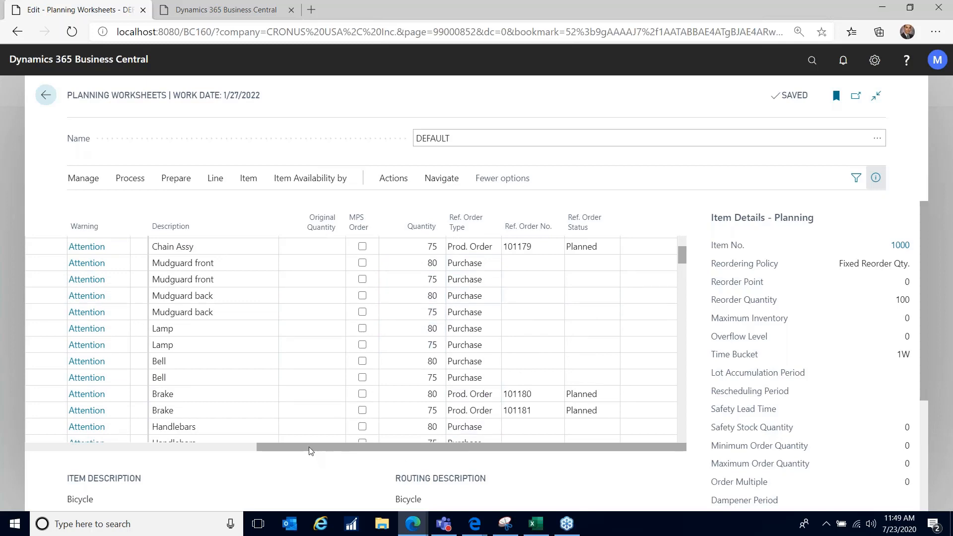
left_click_drag(308, 446, 103, 446)
left_click_drag(87, 415, 58, 416)
left_click(318, 368)
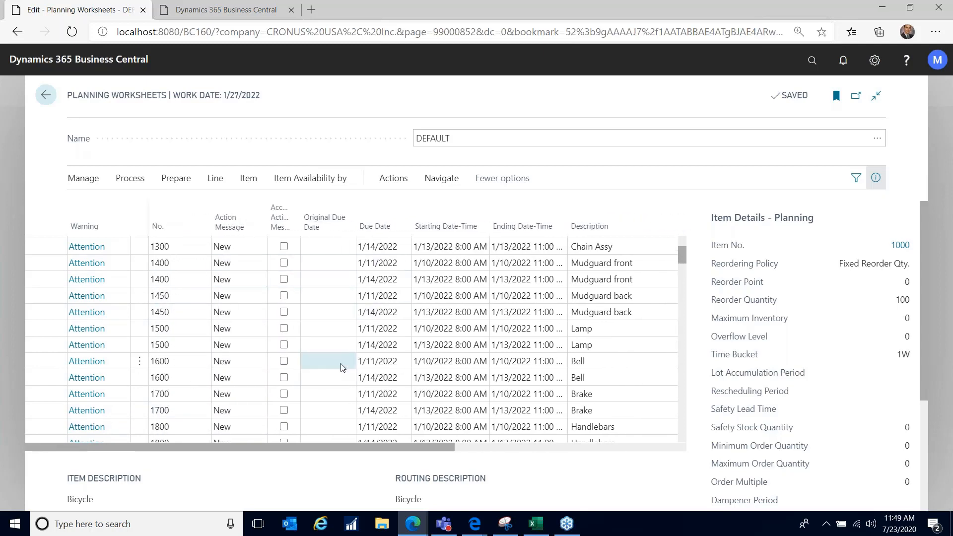
left_click(632, 348)
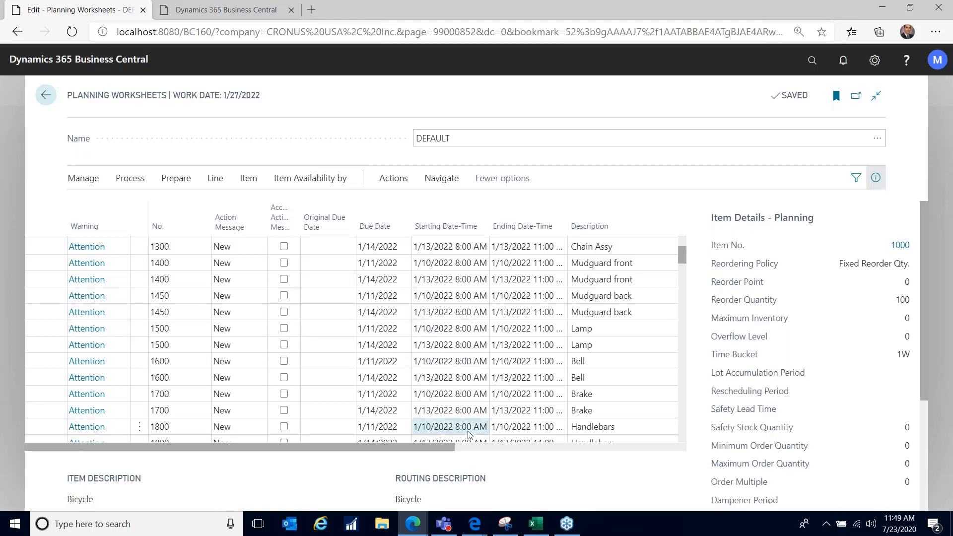
scroll(589, 436, "right", 10)
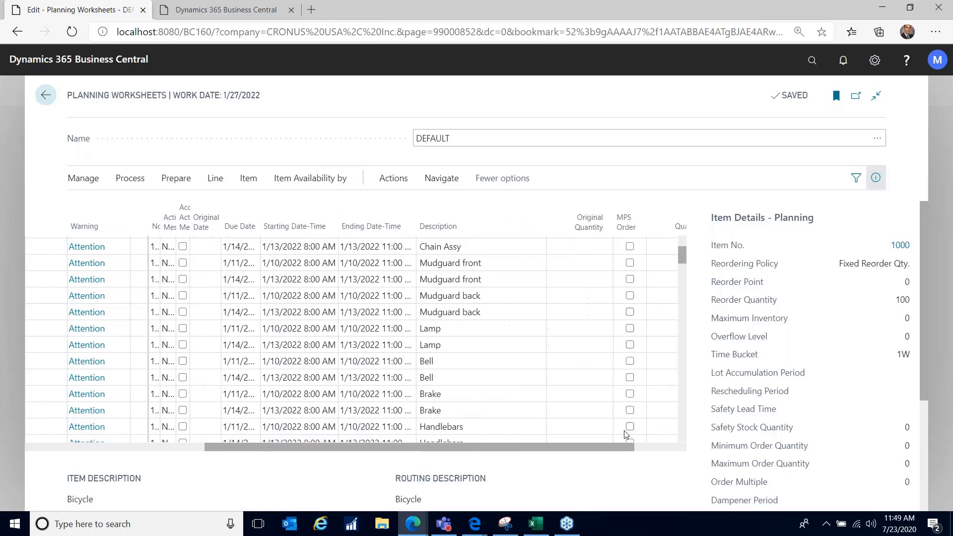
scroll(654, 436, "right", 3)
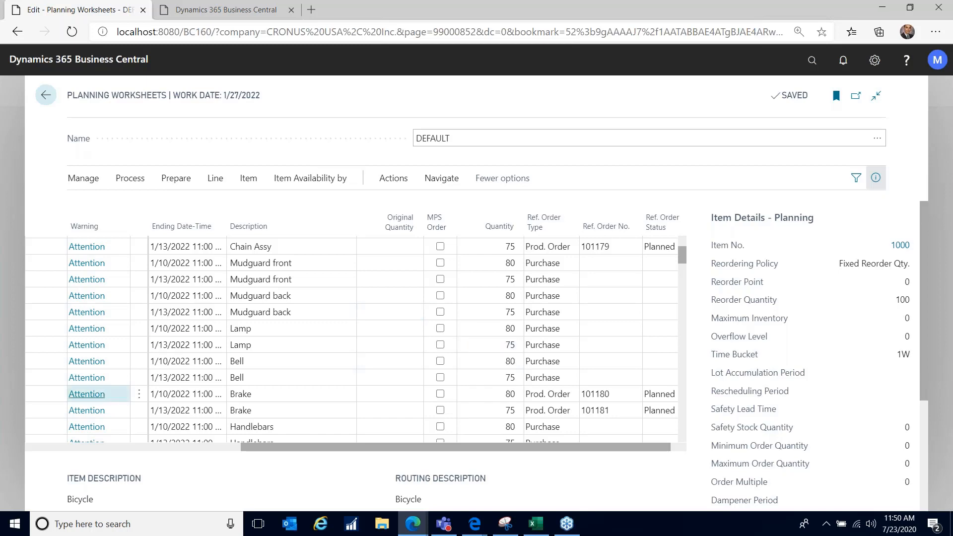
Step: Select the Brake planning line due 1/14/2022 and examine its dates, quantity, reference order type and item planning details
left_click_drag(331, 446, 79, 446)
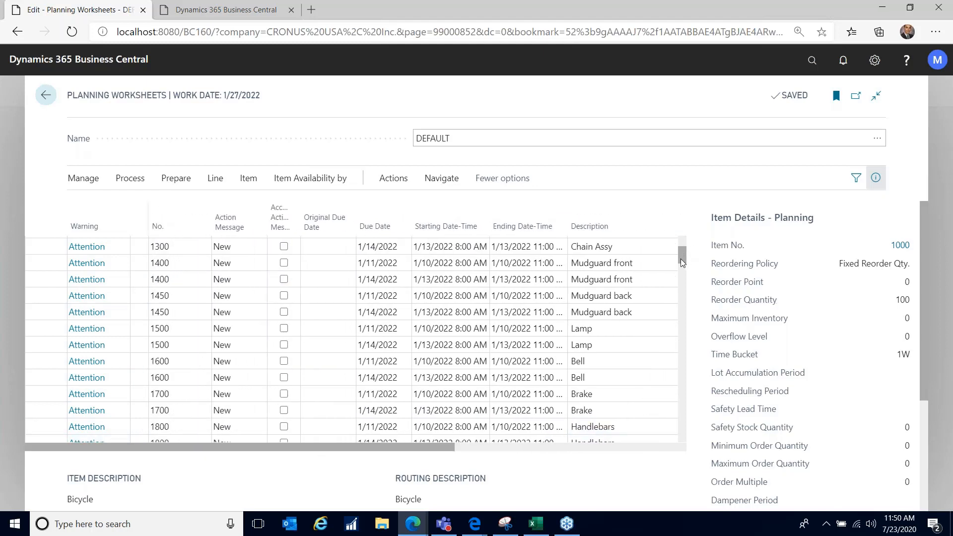
left_click_drag(680, 257, 698, 301)
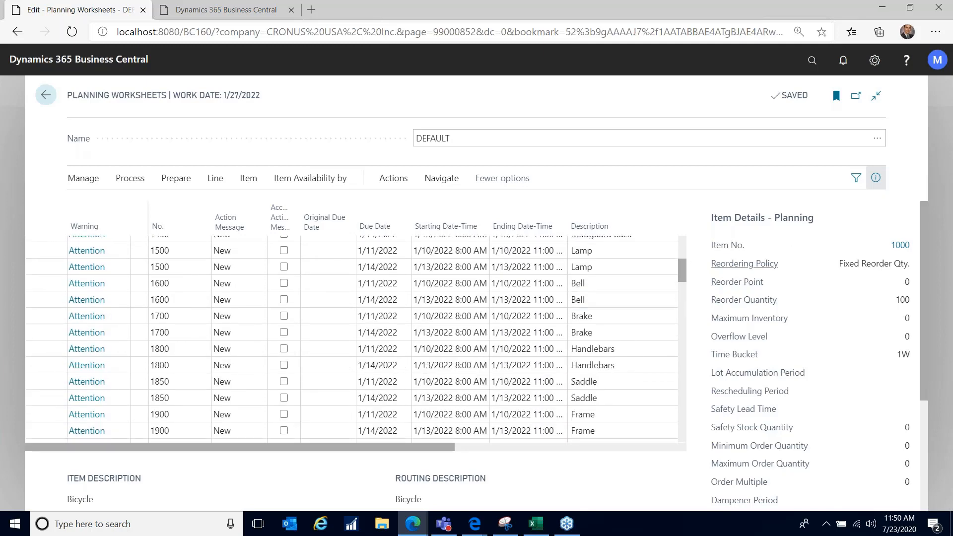
left_click(368, 329)
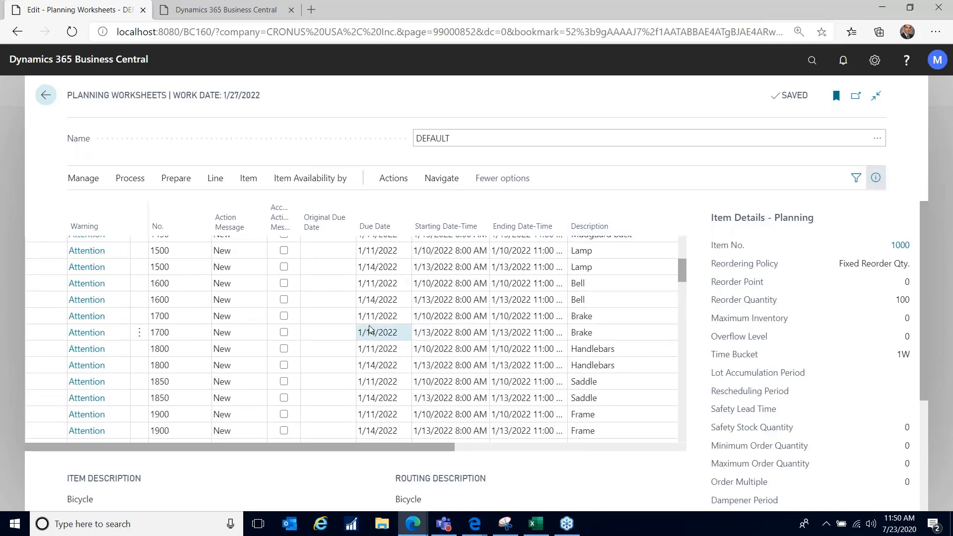
left_click(341, 337)
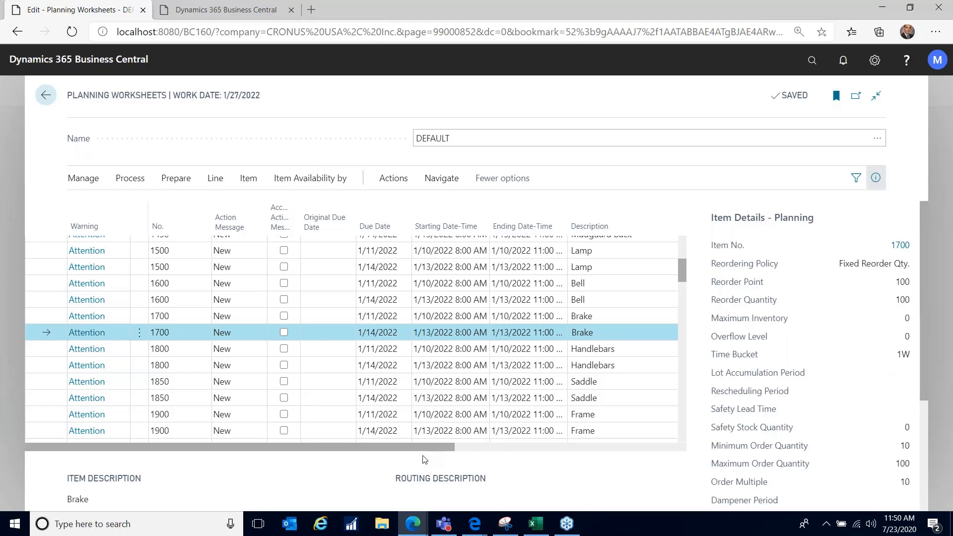
left_click_drag(441, 445, 594, 455)
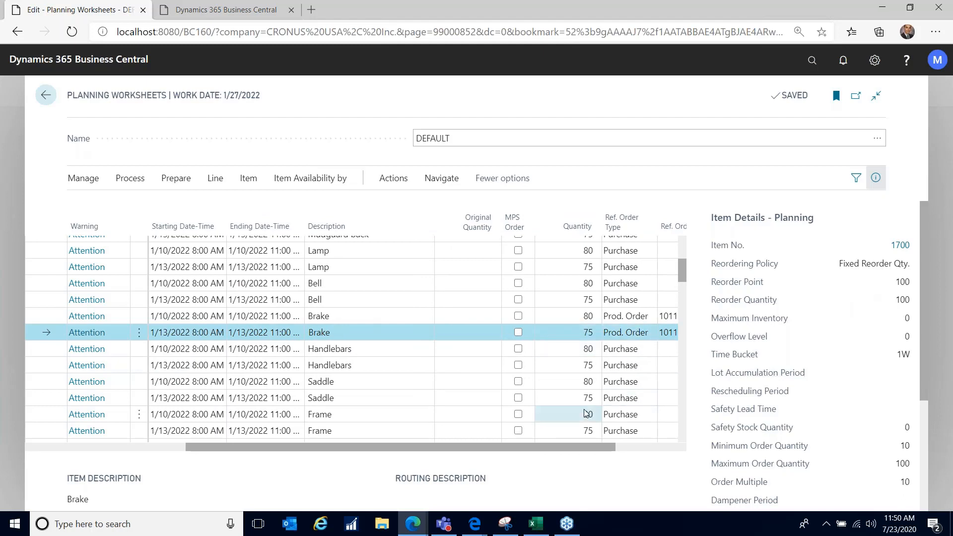
left_click_drag(573, 446, 476, 451)
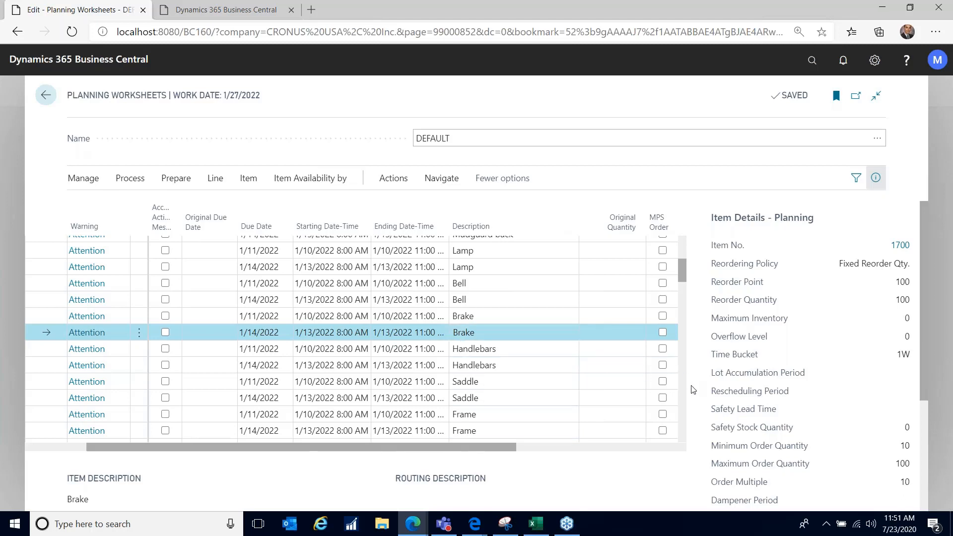
Step: Accept the action messages for the Rim and Spokes lines due 1/3/2022 and 1/4/2022 and for both Front Hub lines
scroll(681, 402, "down", 4)
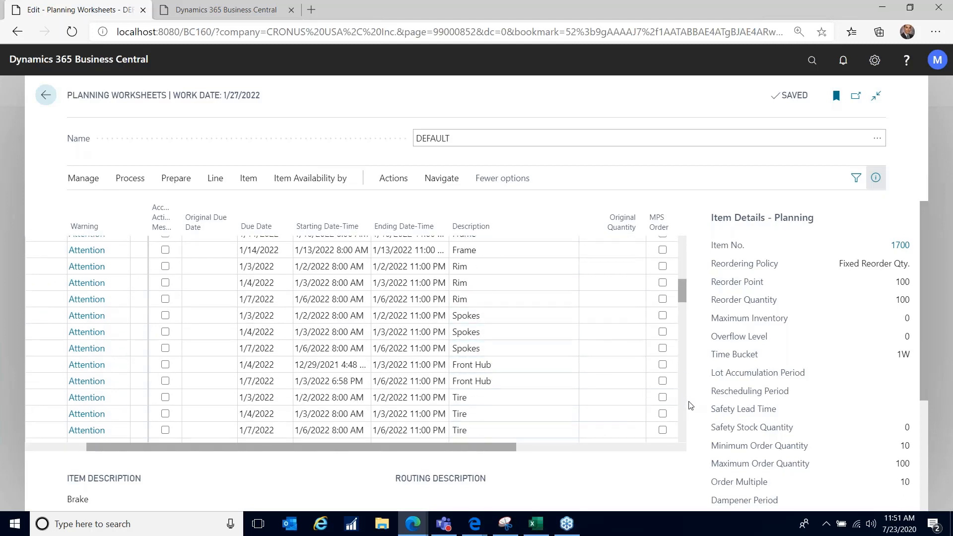
left_click(166, 251)
left_click(165, 262)
left_click(165, 278)
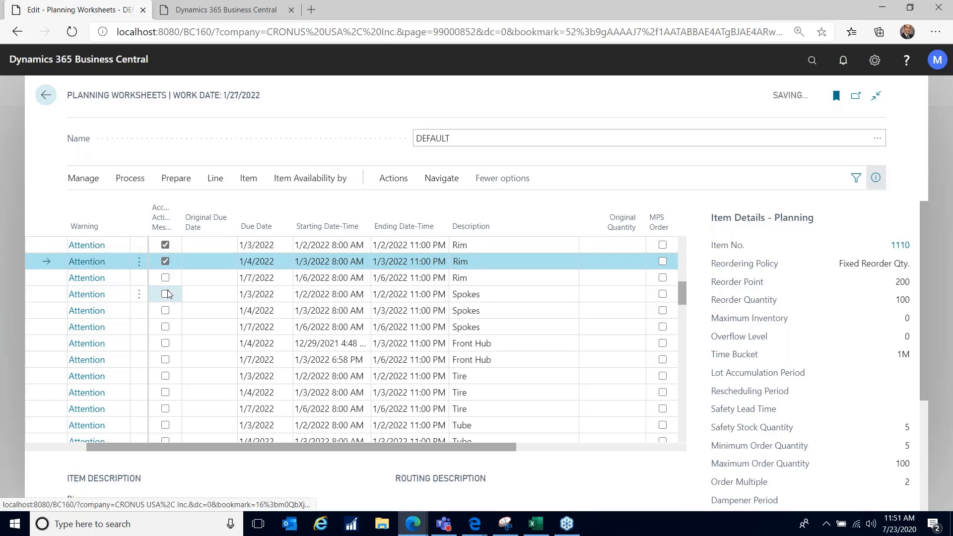
left_click(169, 307)
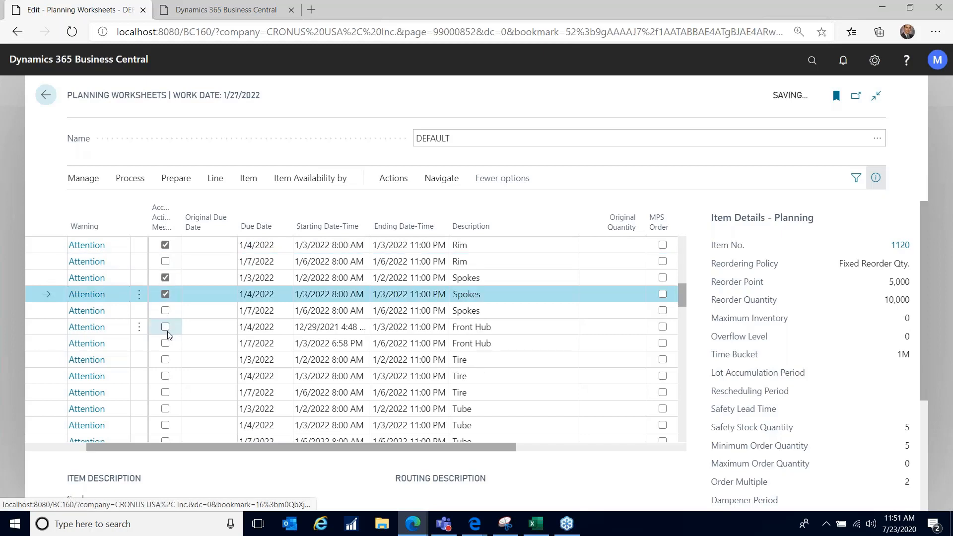
left_click(167, 332)
left_click(165, 327)
left_click(166, 342)
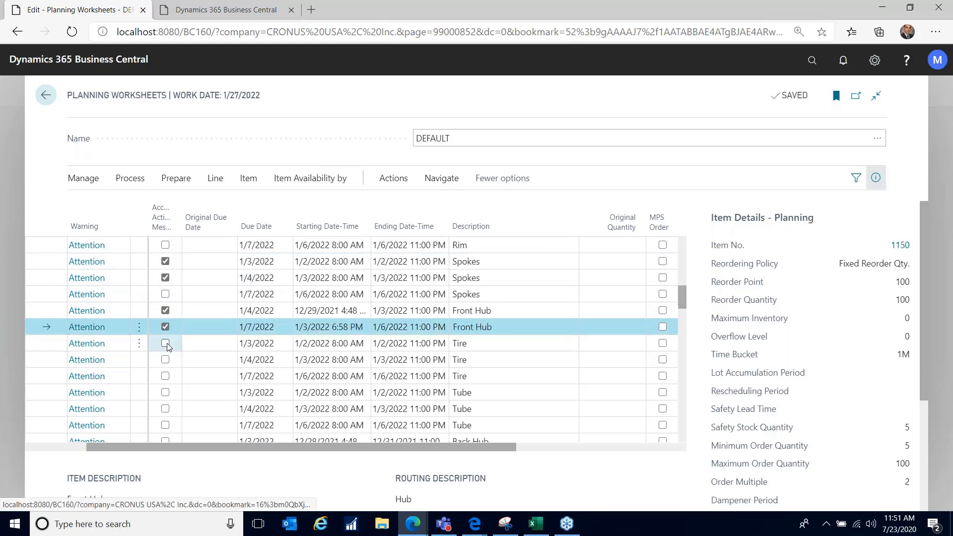
Step: Review the worksheet's processing actions and the lines' order types, and accept the action message for the Tire line due 1/3/2022
left_click(139, 180)
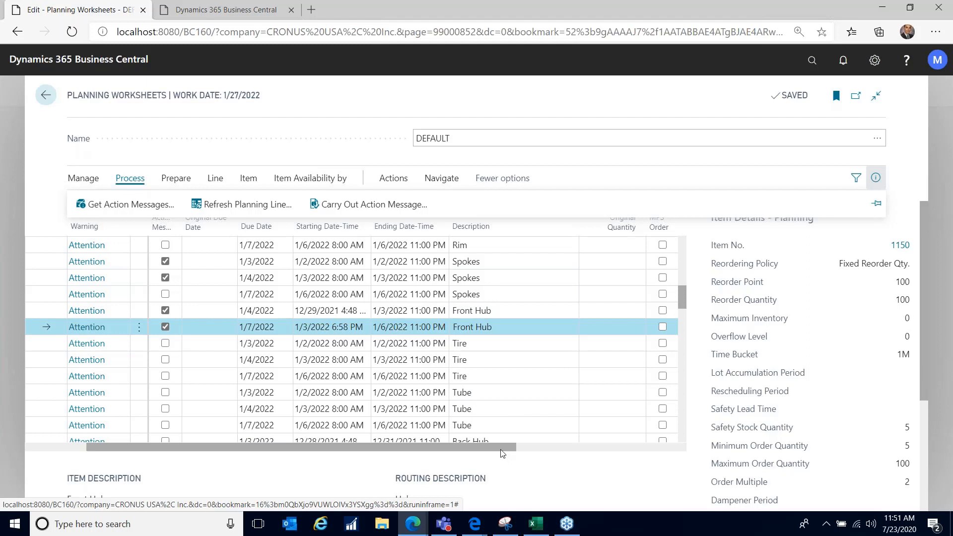
left_click_drag(503, 446, 641, 443)
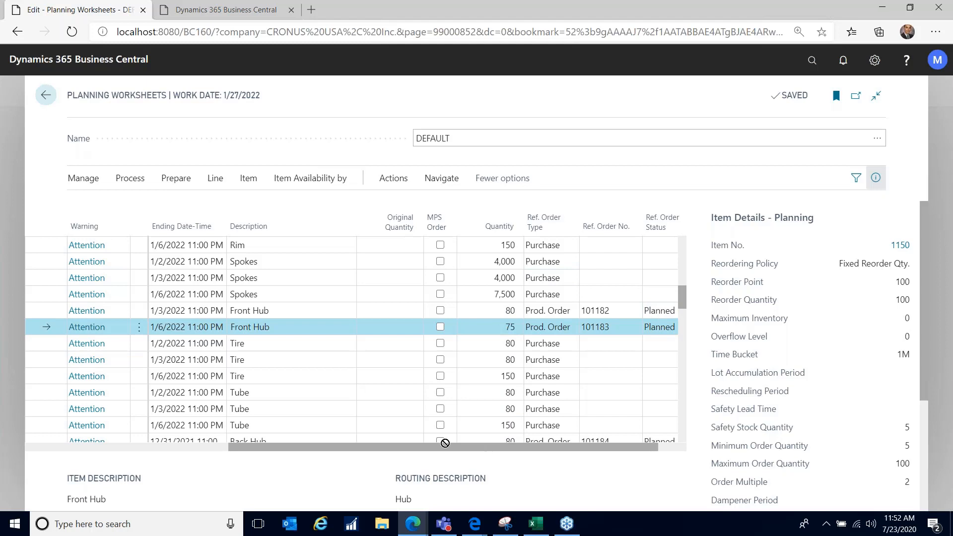
left_click(109, 451)
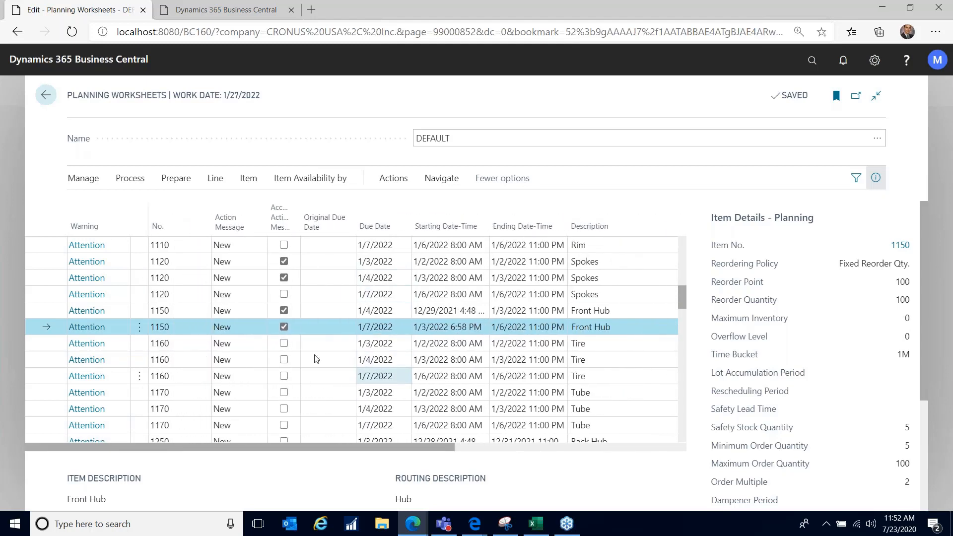
left_click(284, 343)
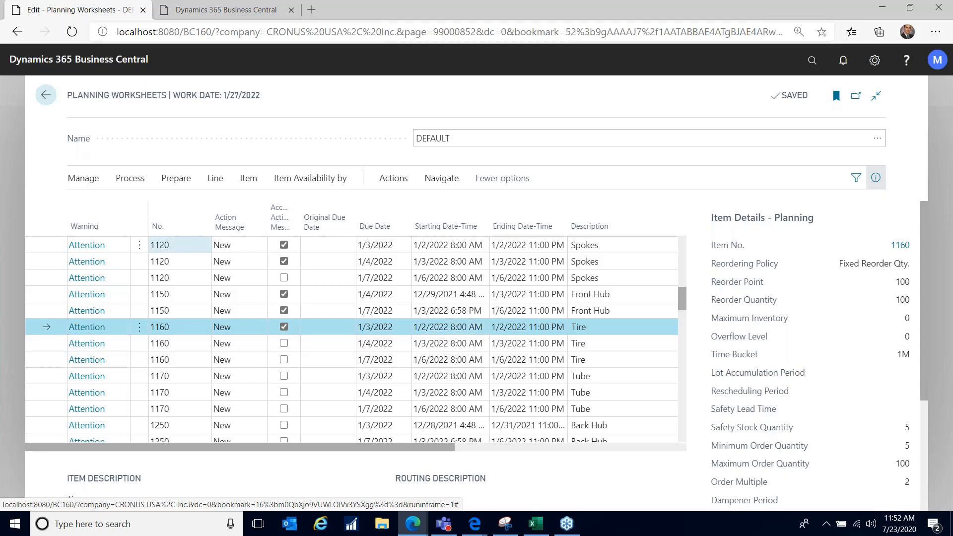
Step: Leave the planning worksheet for the Production Planner home page and take a brief look at the consumption journal
left_click(46, 94)
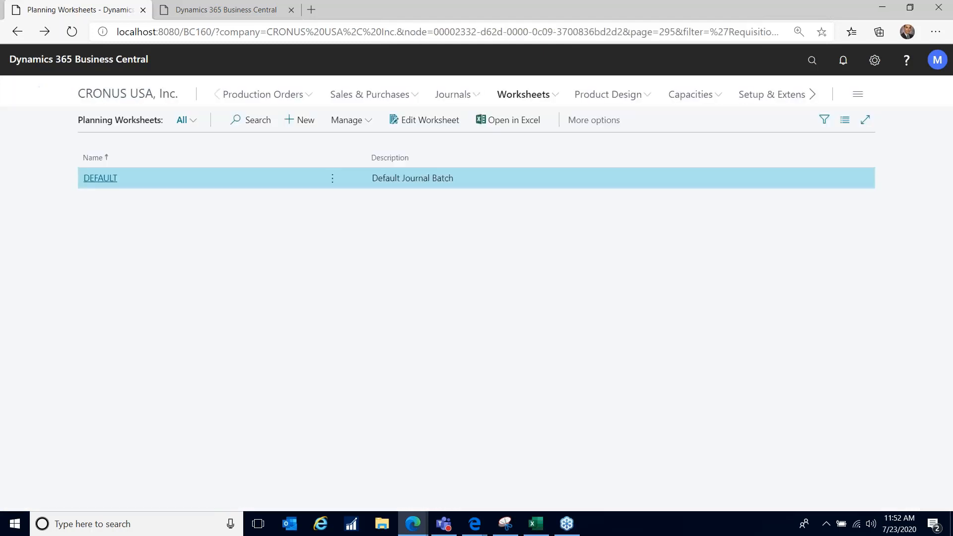
left_click(132, 94)
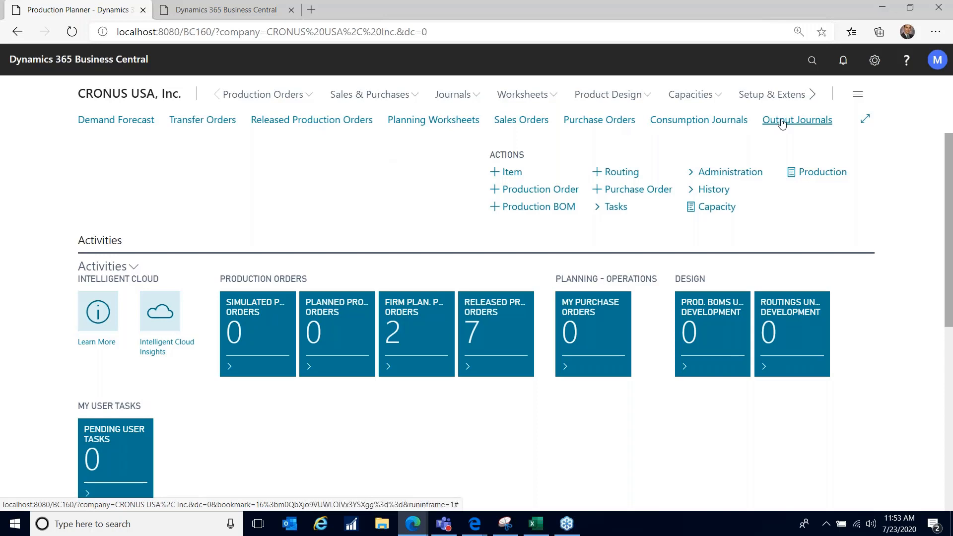
left_click(708, 123)
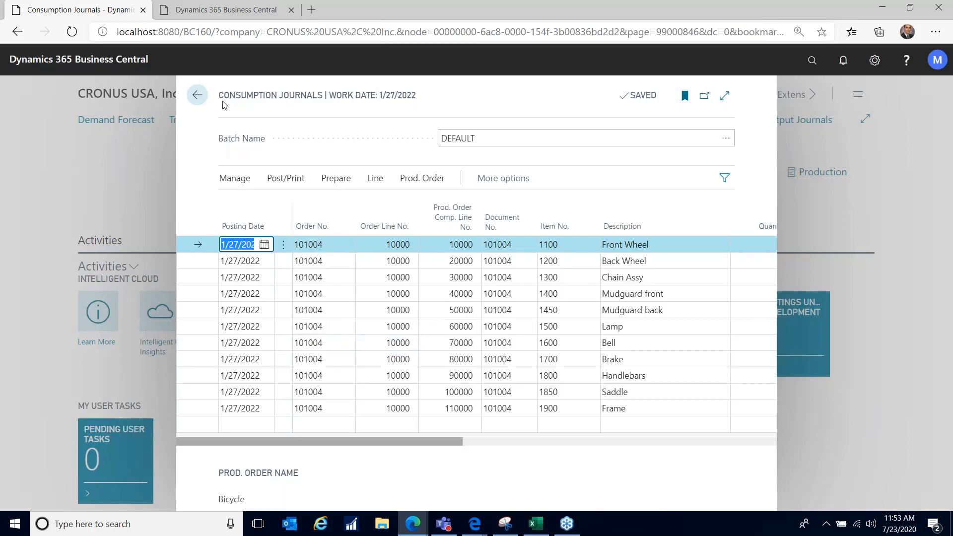
left_click(196, 95)
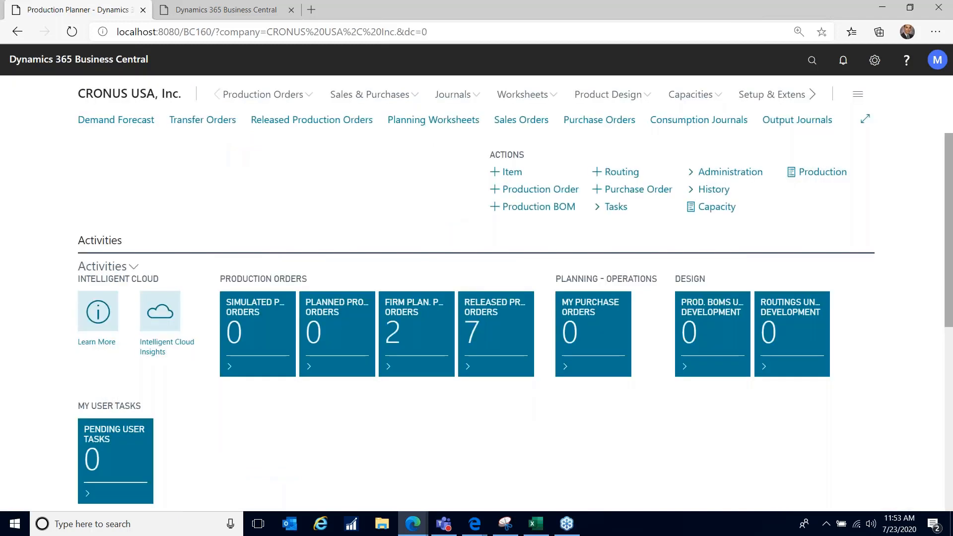
Step: Preview the Production Order - Shortage List report without filters and fit the preview to the page width
left_click(826, 173)
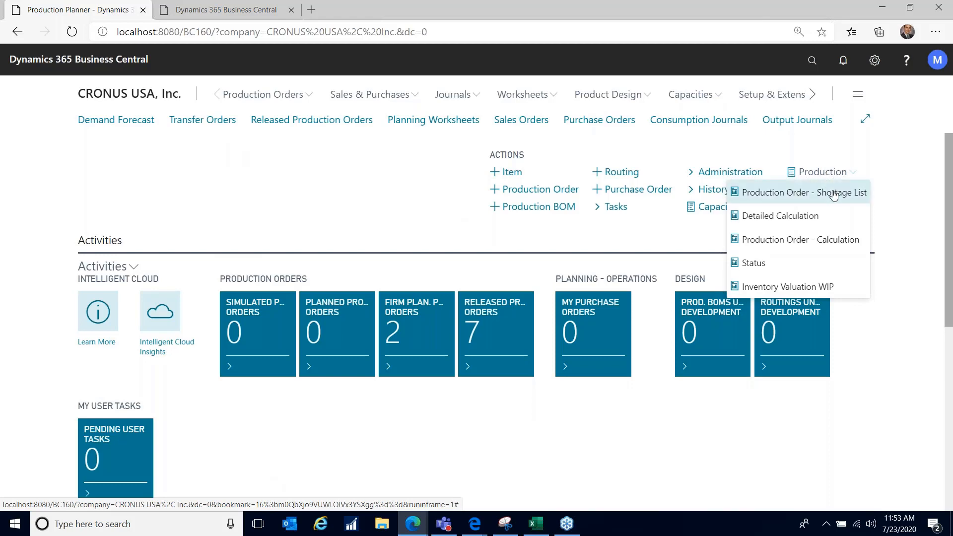
left_click(833, 196)
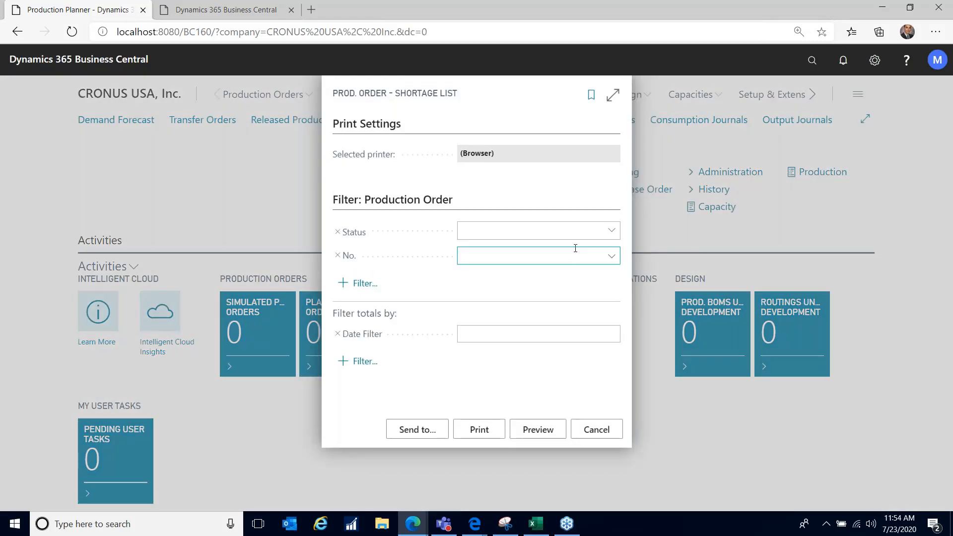
left_click(550, 431)
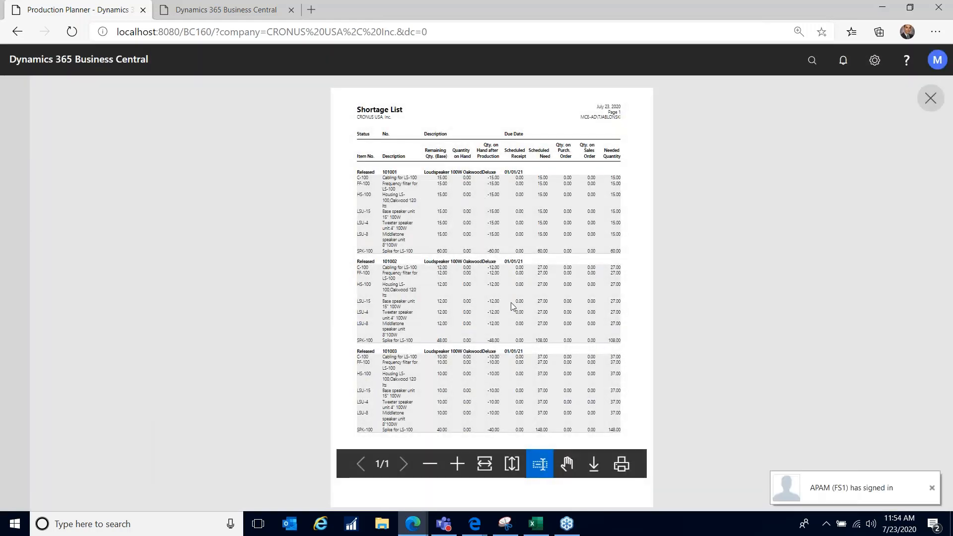
left_click(484, 466)
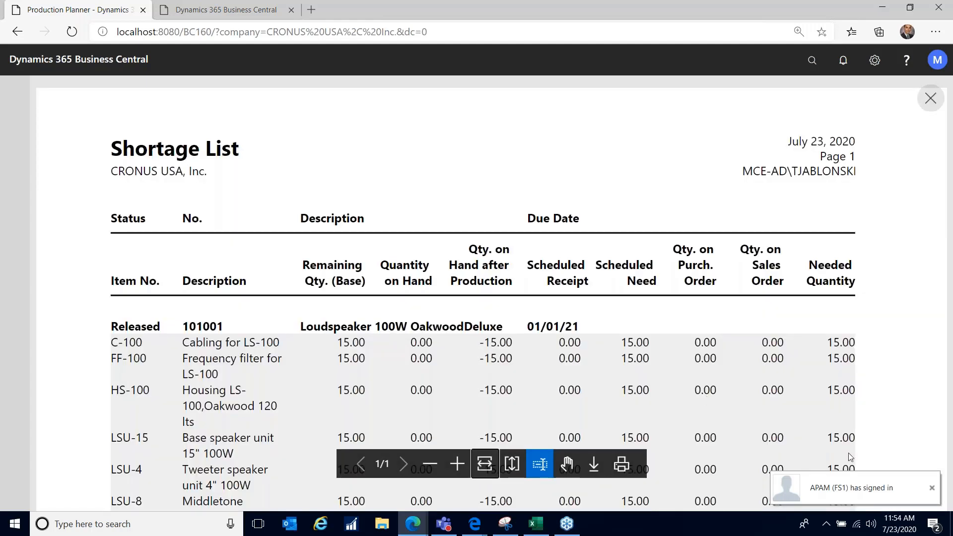
Step: Read through the shortage list's component quantities for released orders 101001 to 101003 and close the report preview
scroll(847, 453, "down", 3)
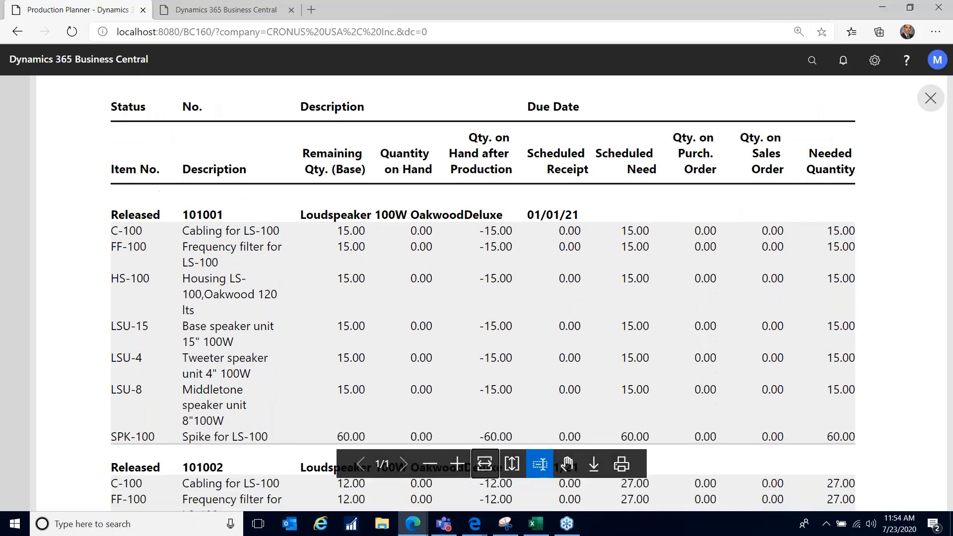
scroll(482, 298, "down", 2)
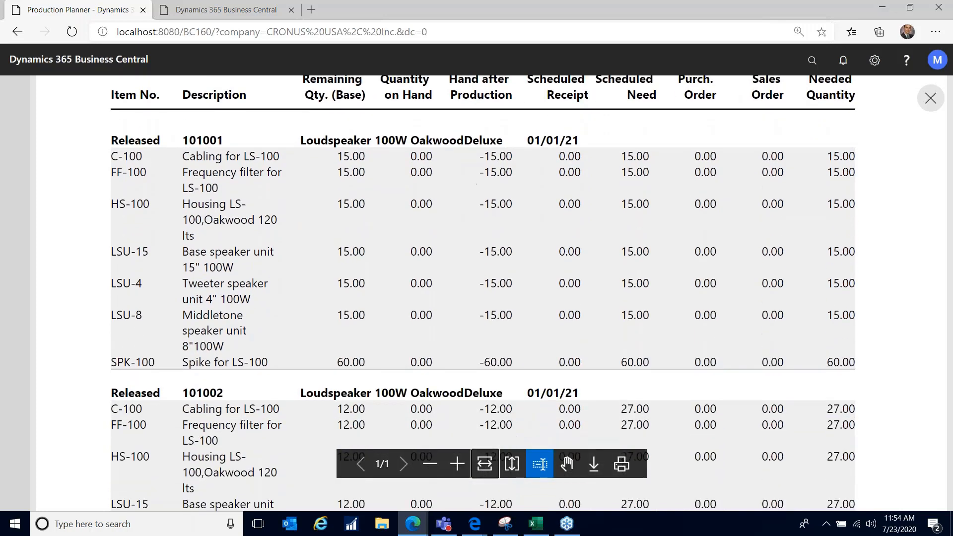
scroll(483, 292, "up", 1)
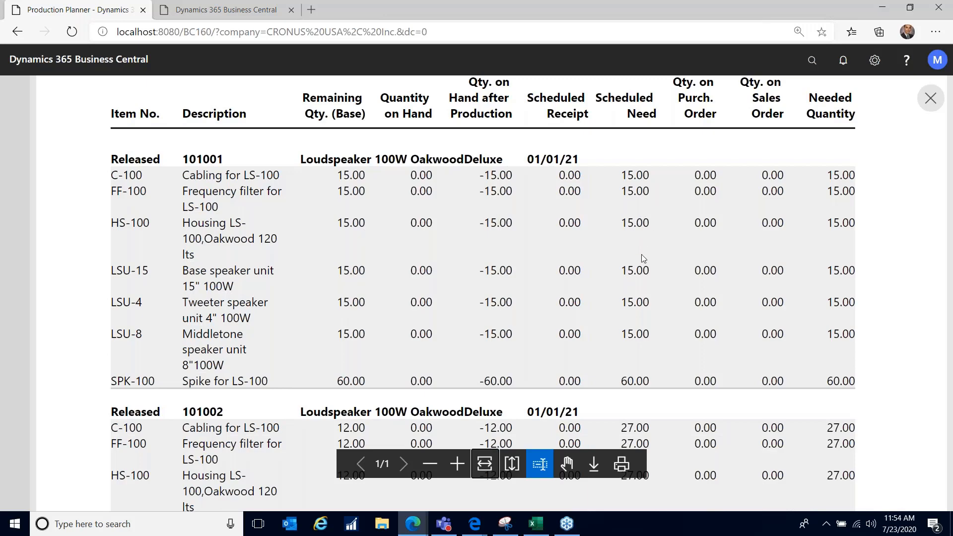
scroll(641, 256, "down", 3)
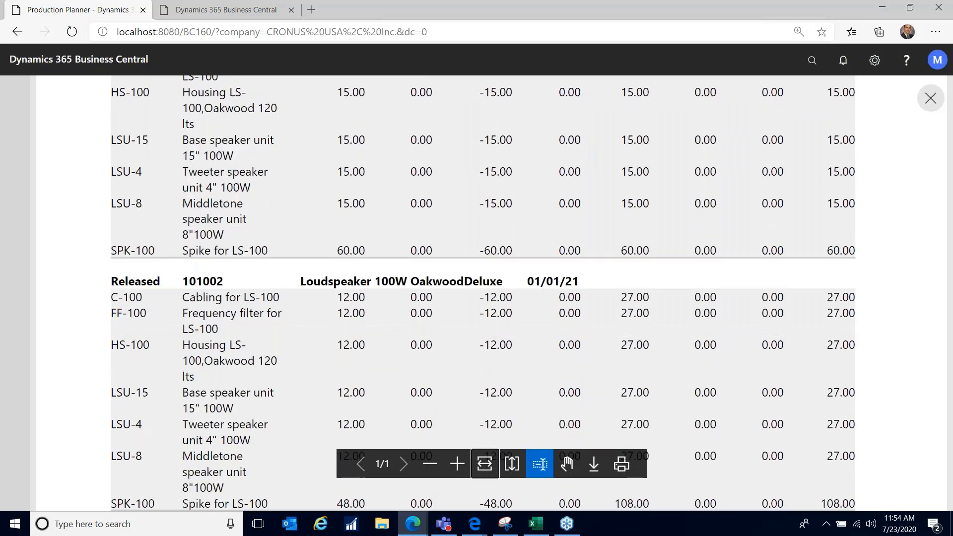
scroll(518, 238, "down", 2)
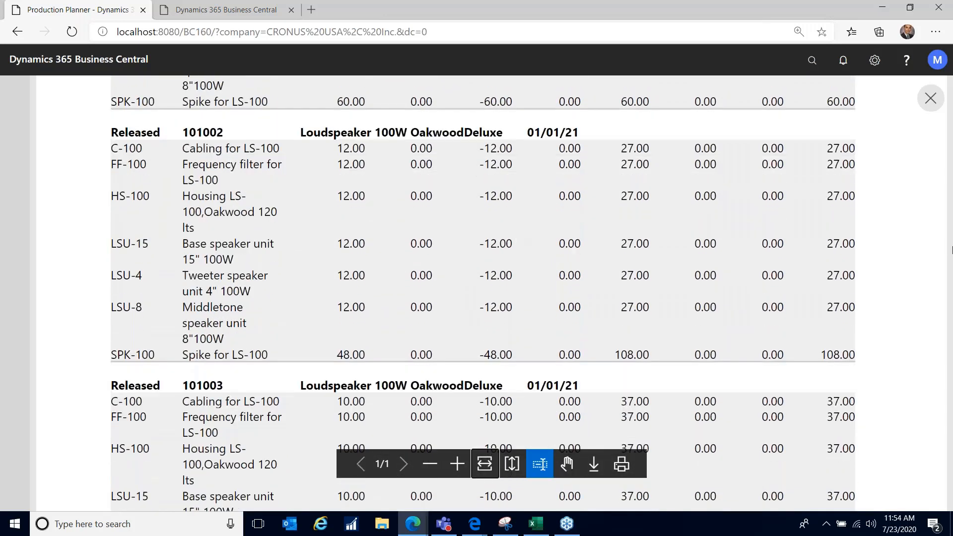
left_click(930, 98)
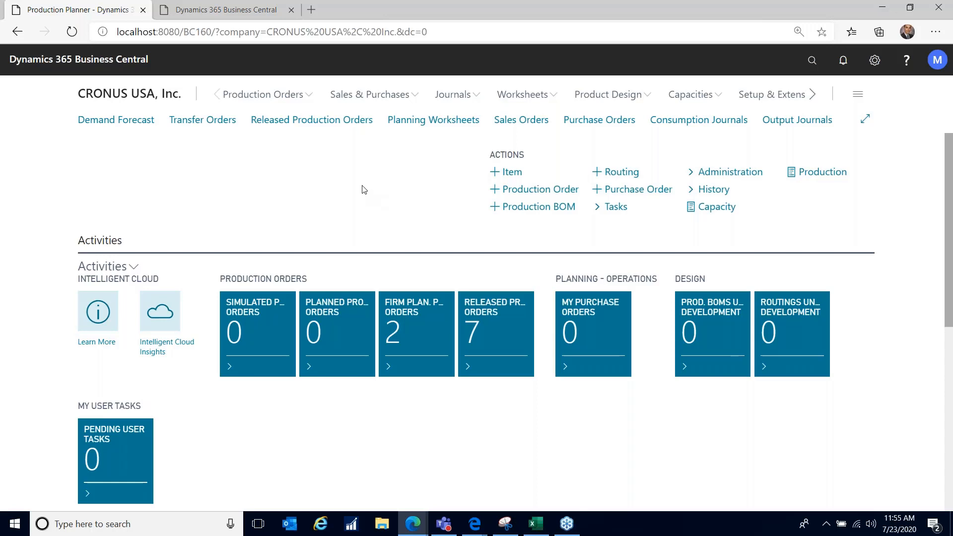
Step: Create a new inventory item from the preselected item template, leave its description blank, and return to the home page
left_click(510, 174)
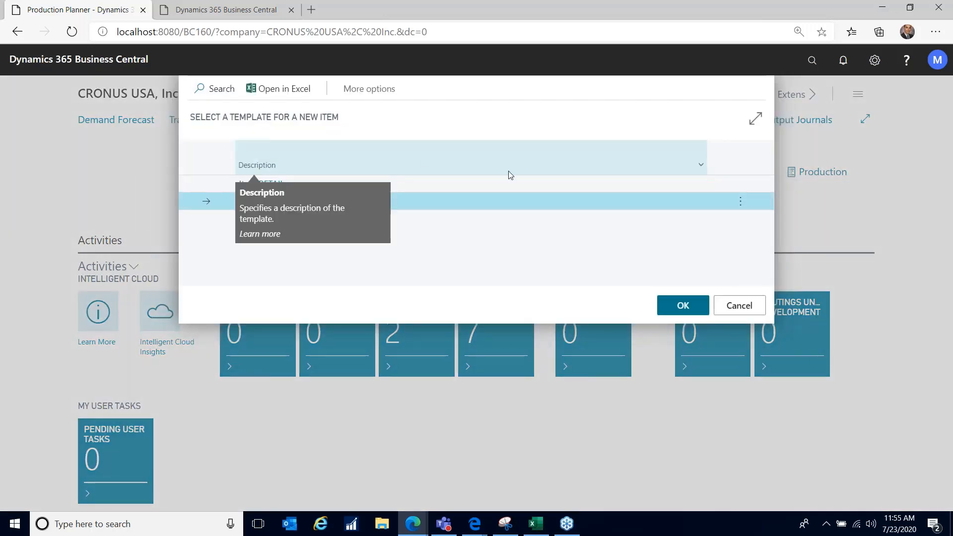
left_click(694, 305)
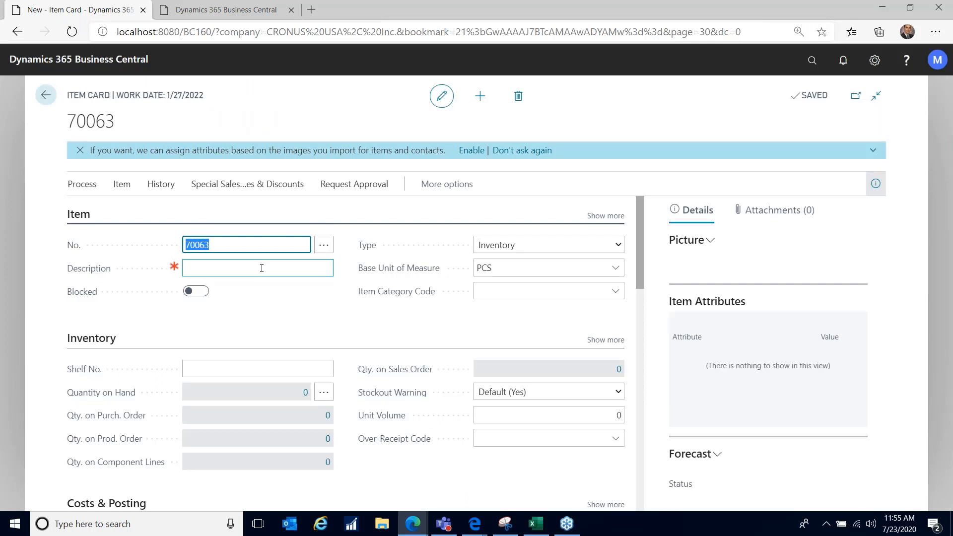
left_click(45, 95)
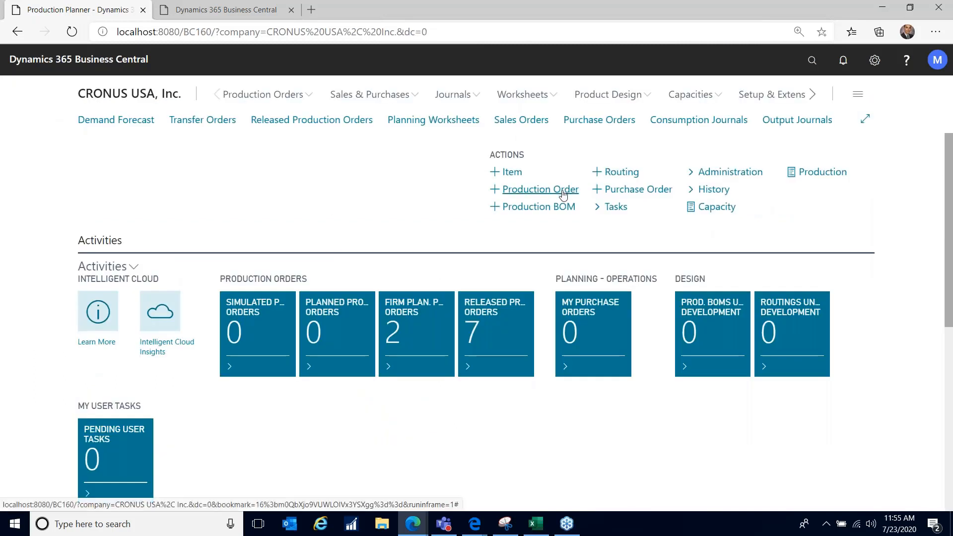
Step: Create a new production BOM with an automatically assigned number, look at the available unit of measure codes, and return to the home page
left_click(528, 207)
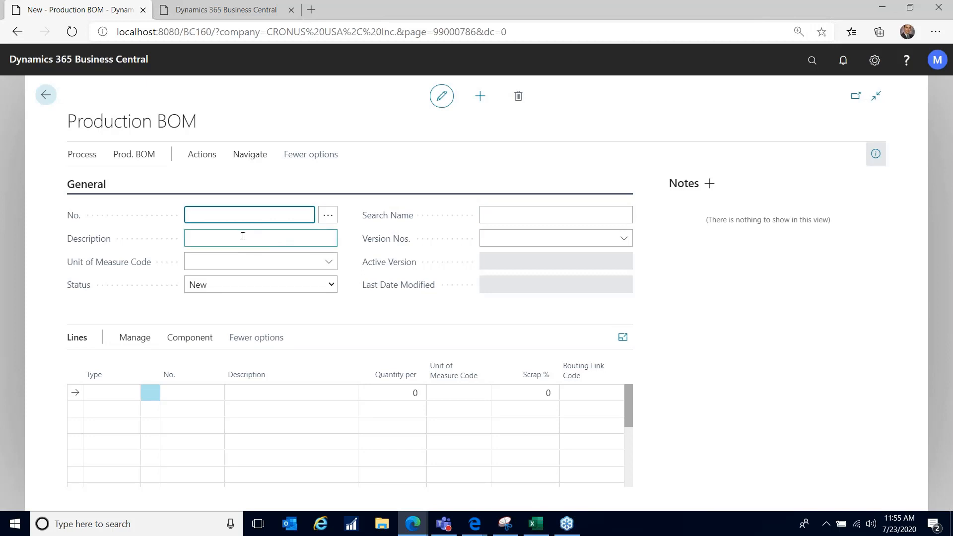
left_click(285, 261)
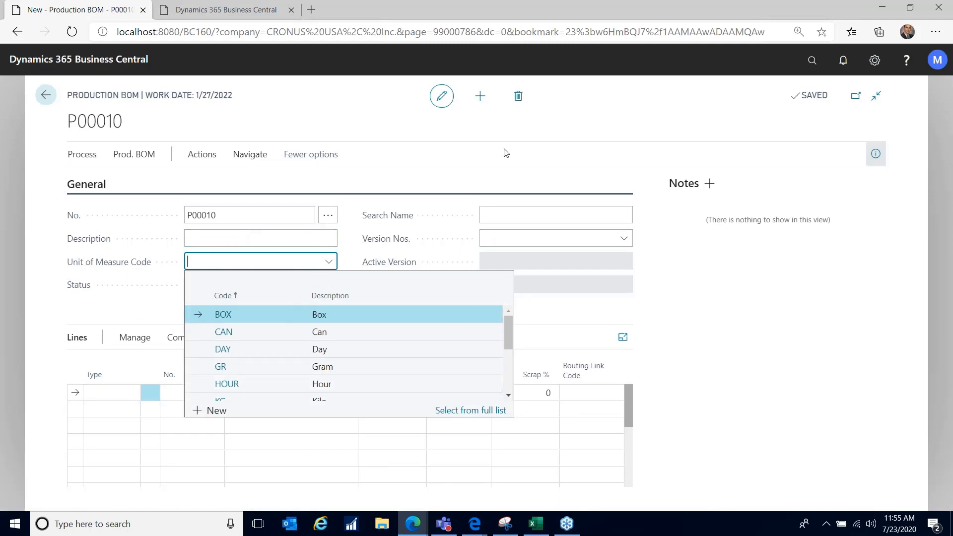
left_click(46, 94)
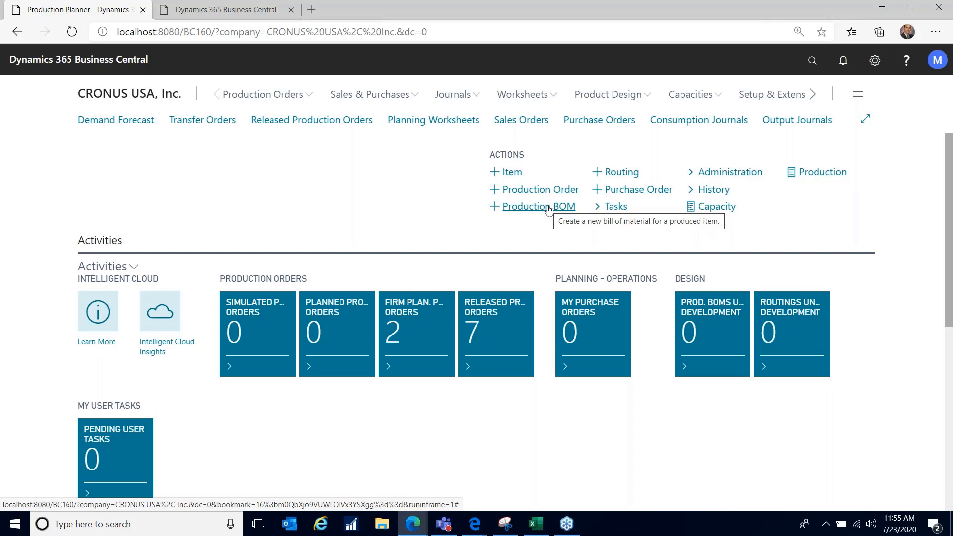
Step: Review the list of production BOMs and their statuses under product design, and return to the home page
left_click(578, 97)
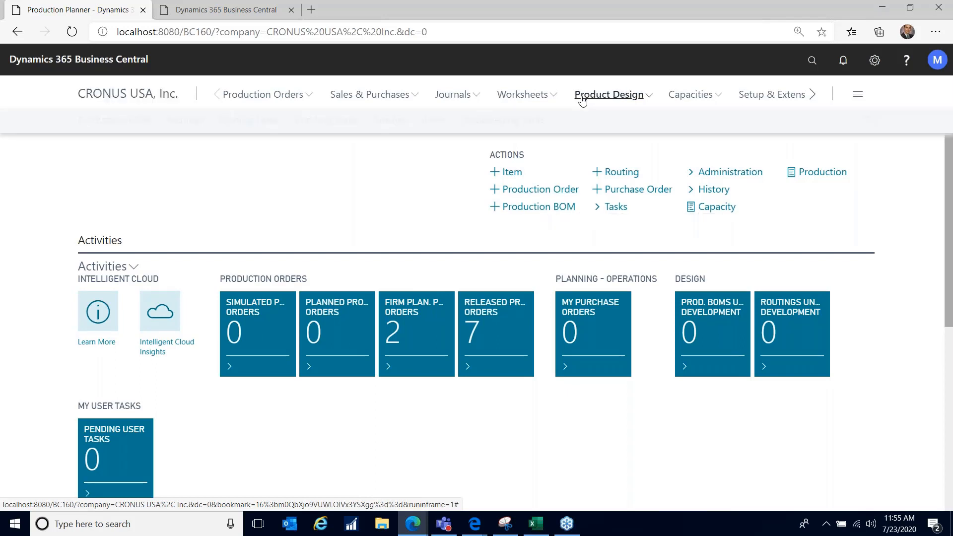
left_click(126, 120)
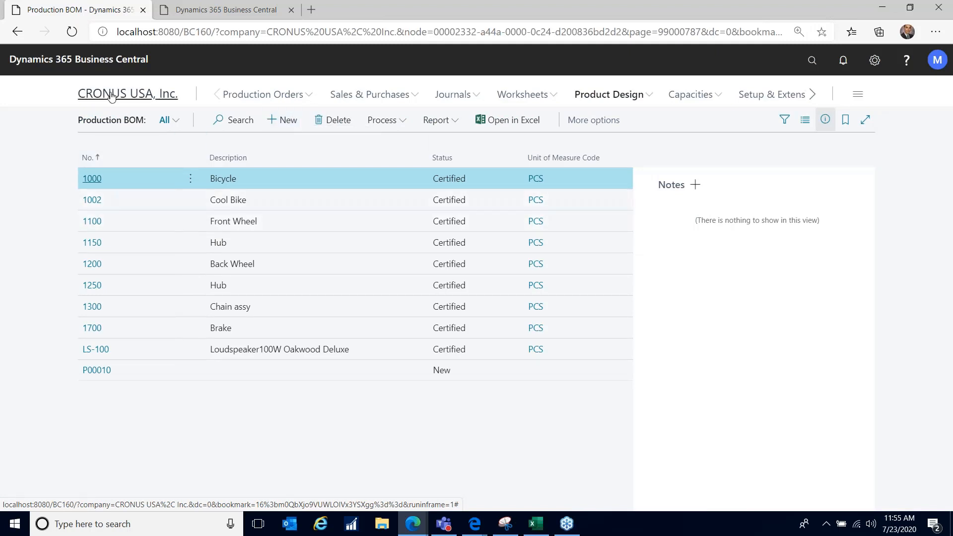
left_click(139, 95)
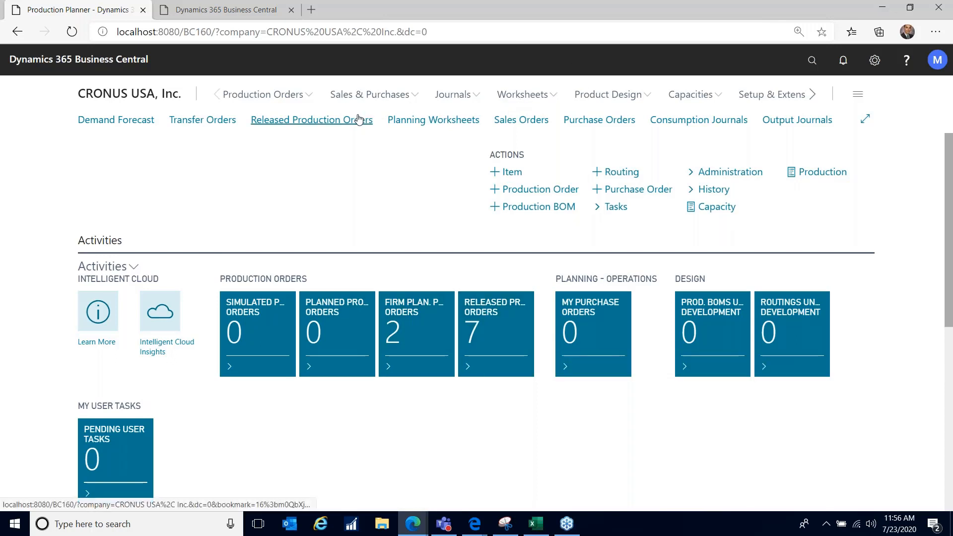
Step: Look over the production order categories and open the list of released production orders
left_click(307, 96)
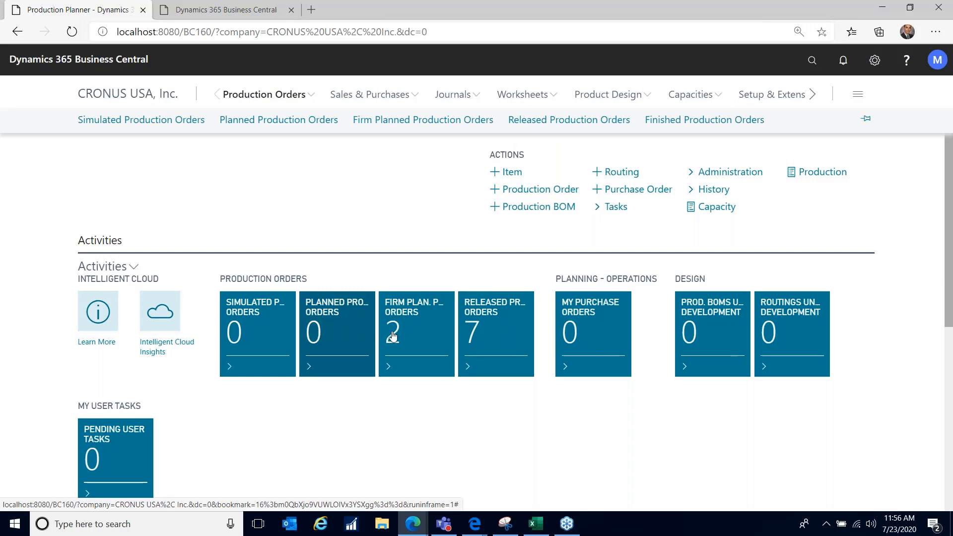
left_click(504, 337)
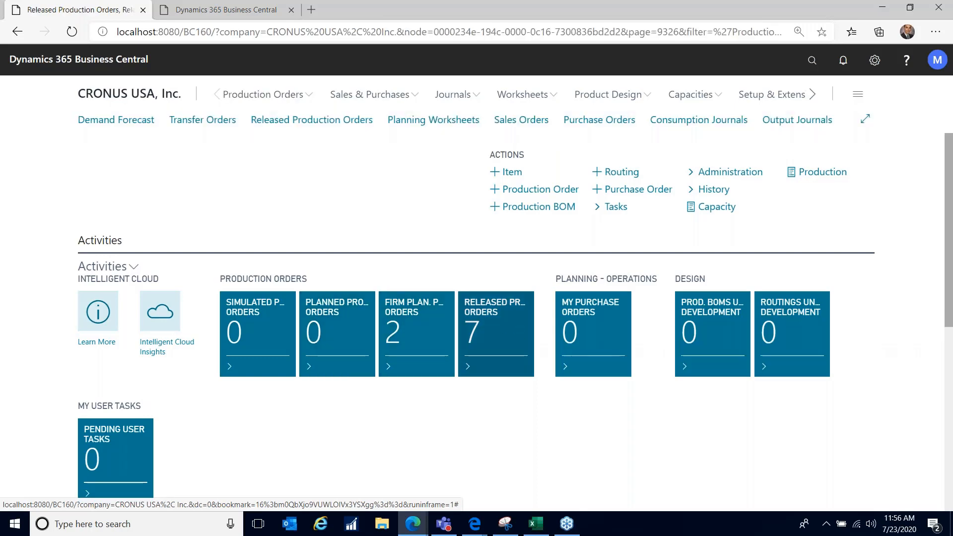